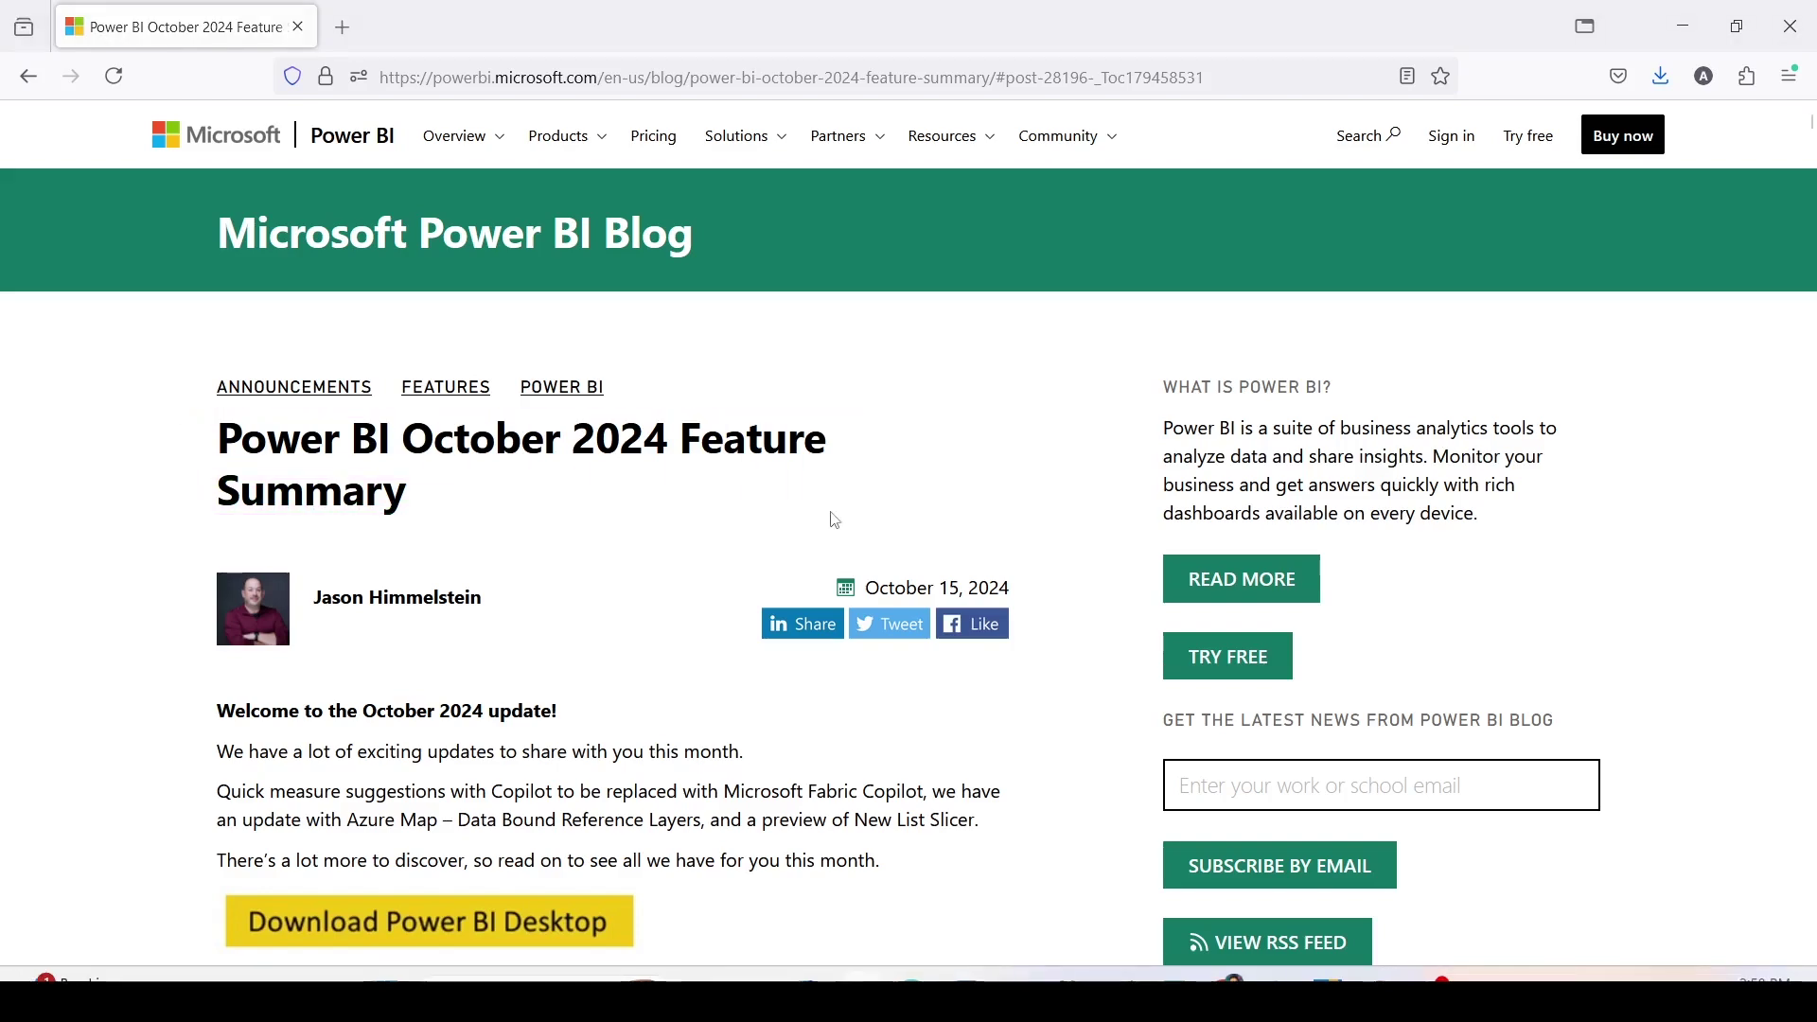
Scroll down the feature summary post to its Contents list of Copilot, Reporting and Modeling updates.
{"action": "scroll", "coordinate": [586, 451], "scroll_direction": "down", "scroll_amount": 8}
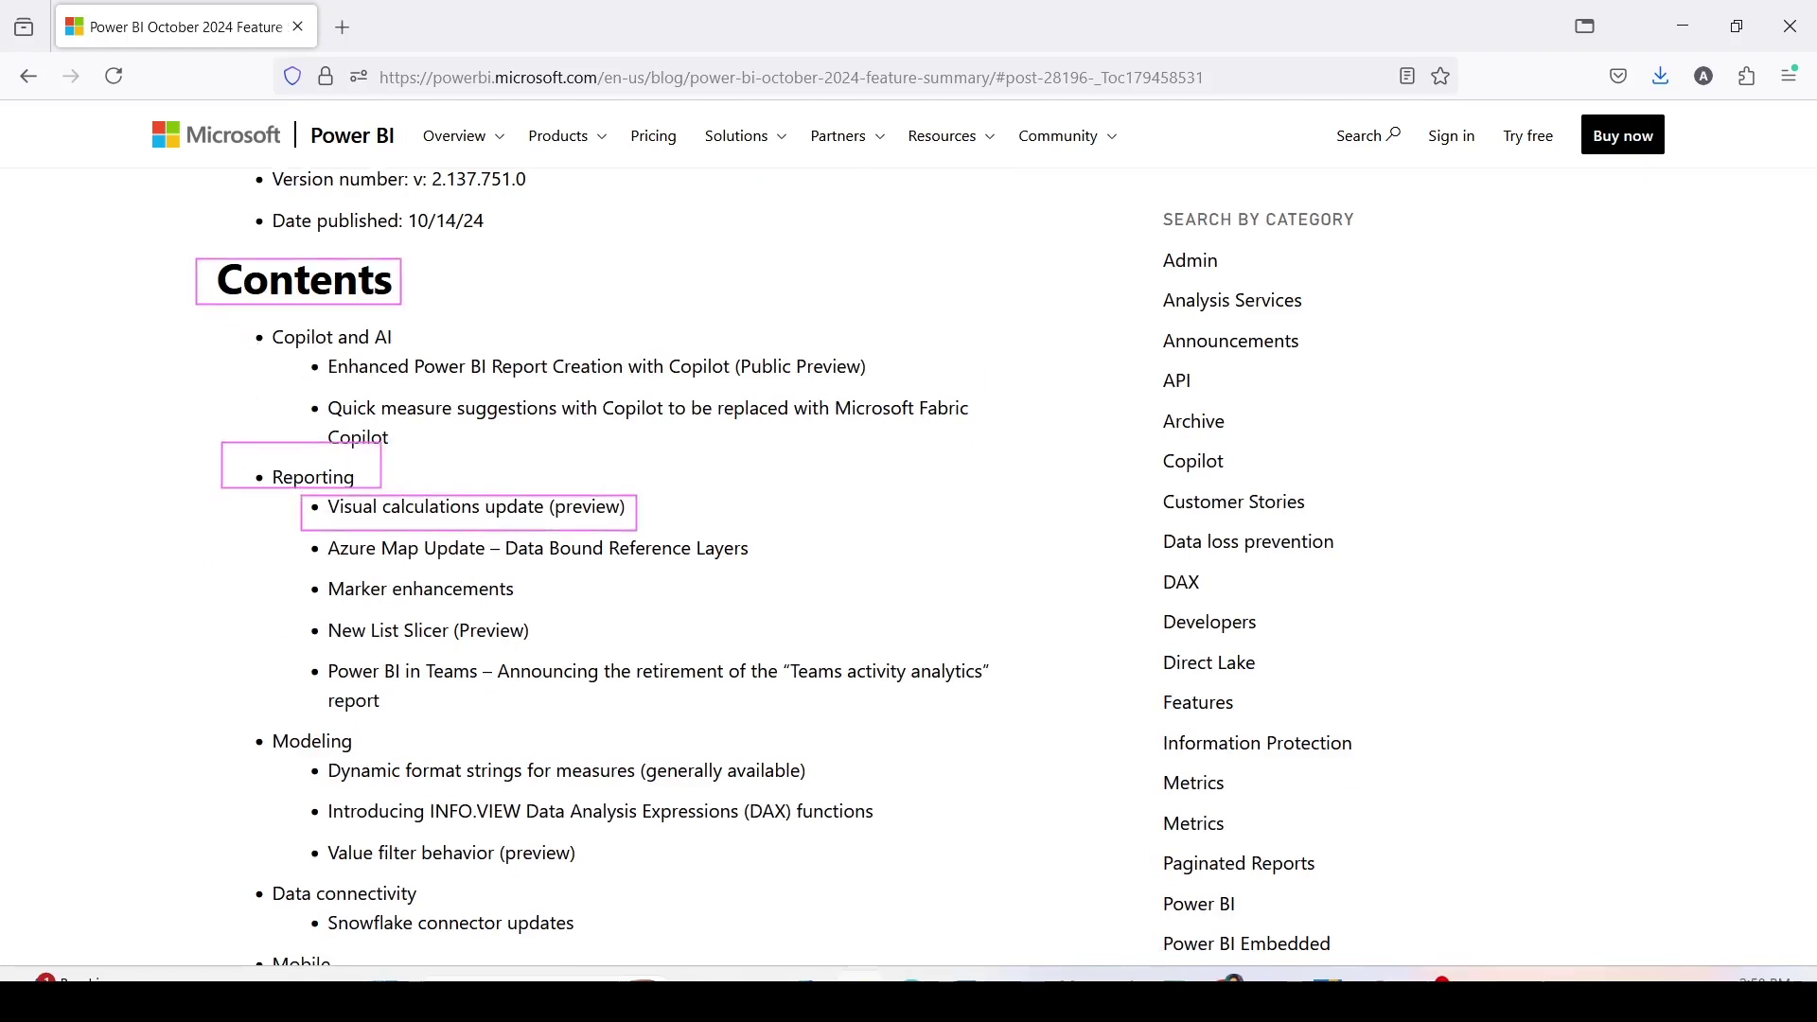
Jump to 'Visual calculations update (preview)' and read through the combo chart and field parameters examples.
{"action": "left_click", "coordinate": [574, 519]}
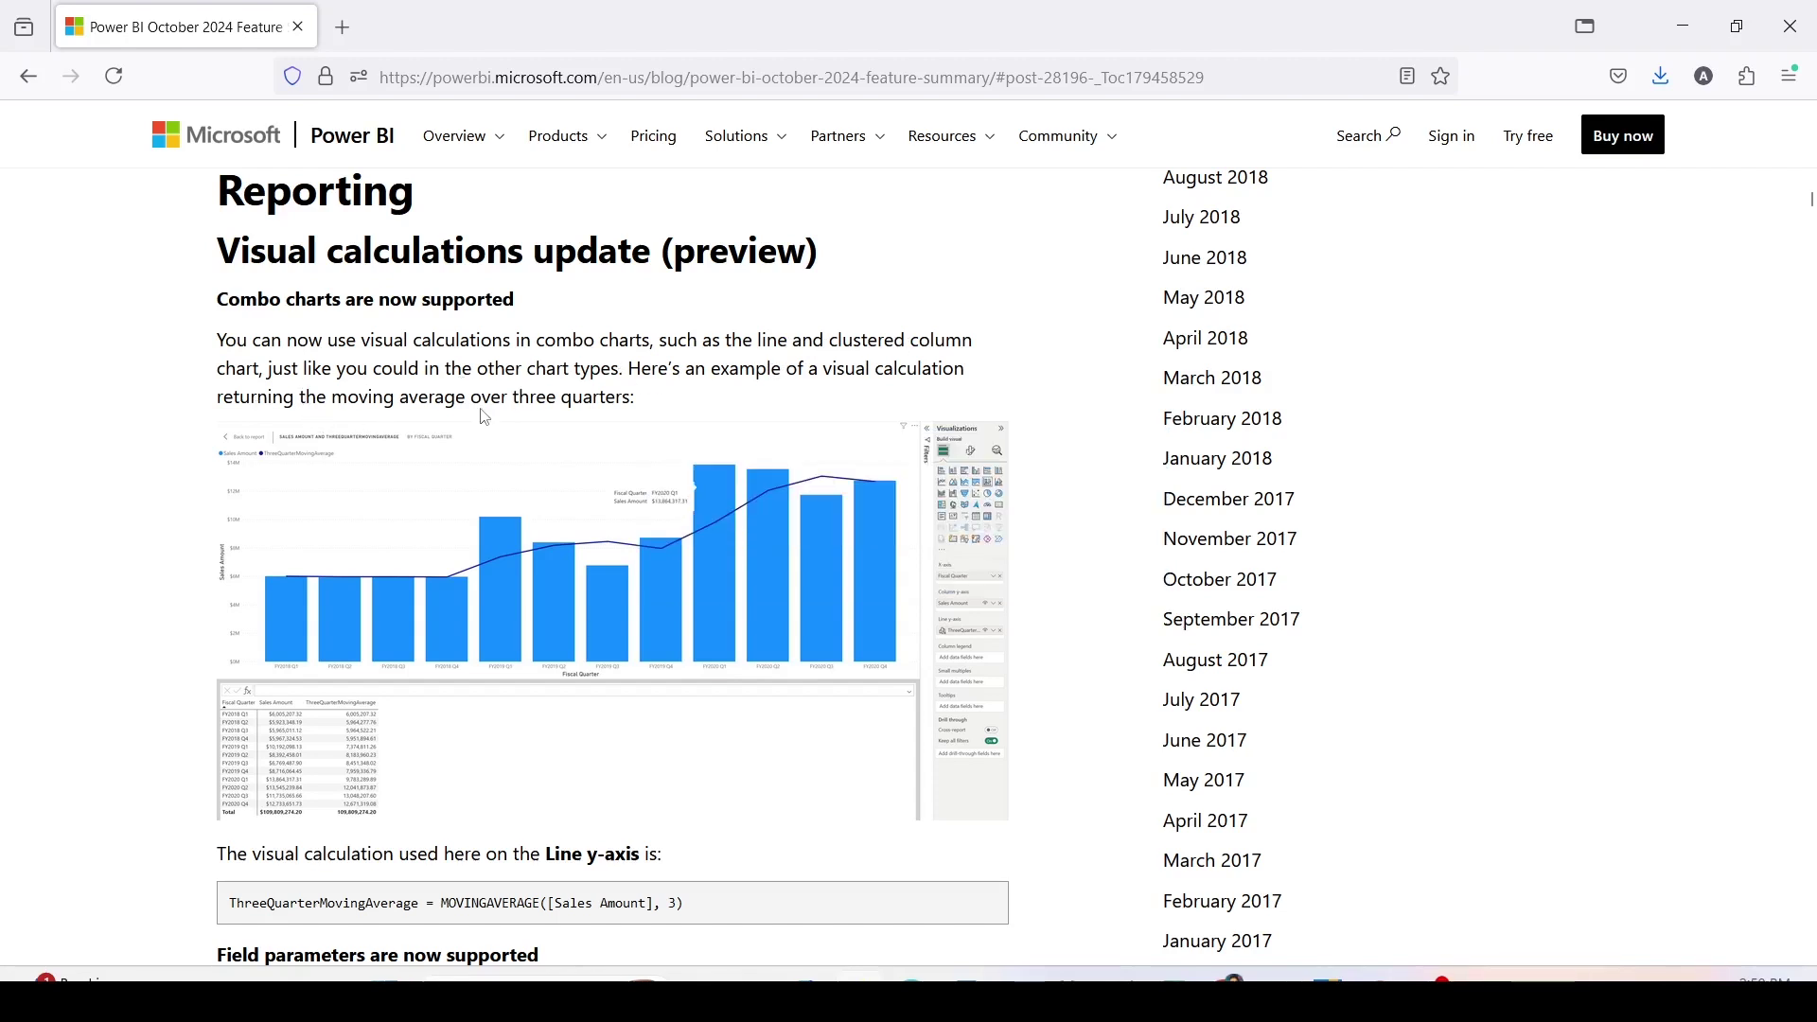
{"action": "scroll", "coordinate": [483, 412], "scroll_direction": "down", "scroll_amount": 4}
{"action": "scroll", "coordinate": [482, 411], "scroll_direction": "up", "scroll_amount": 3}
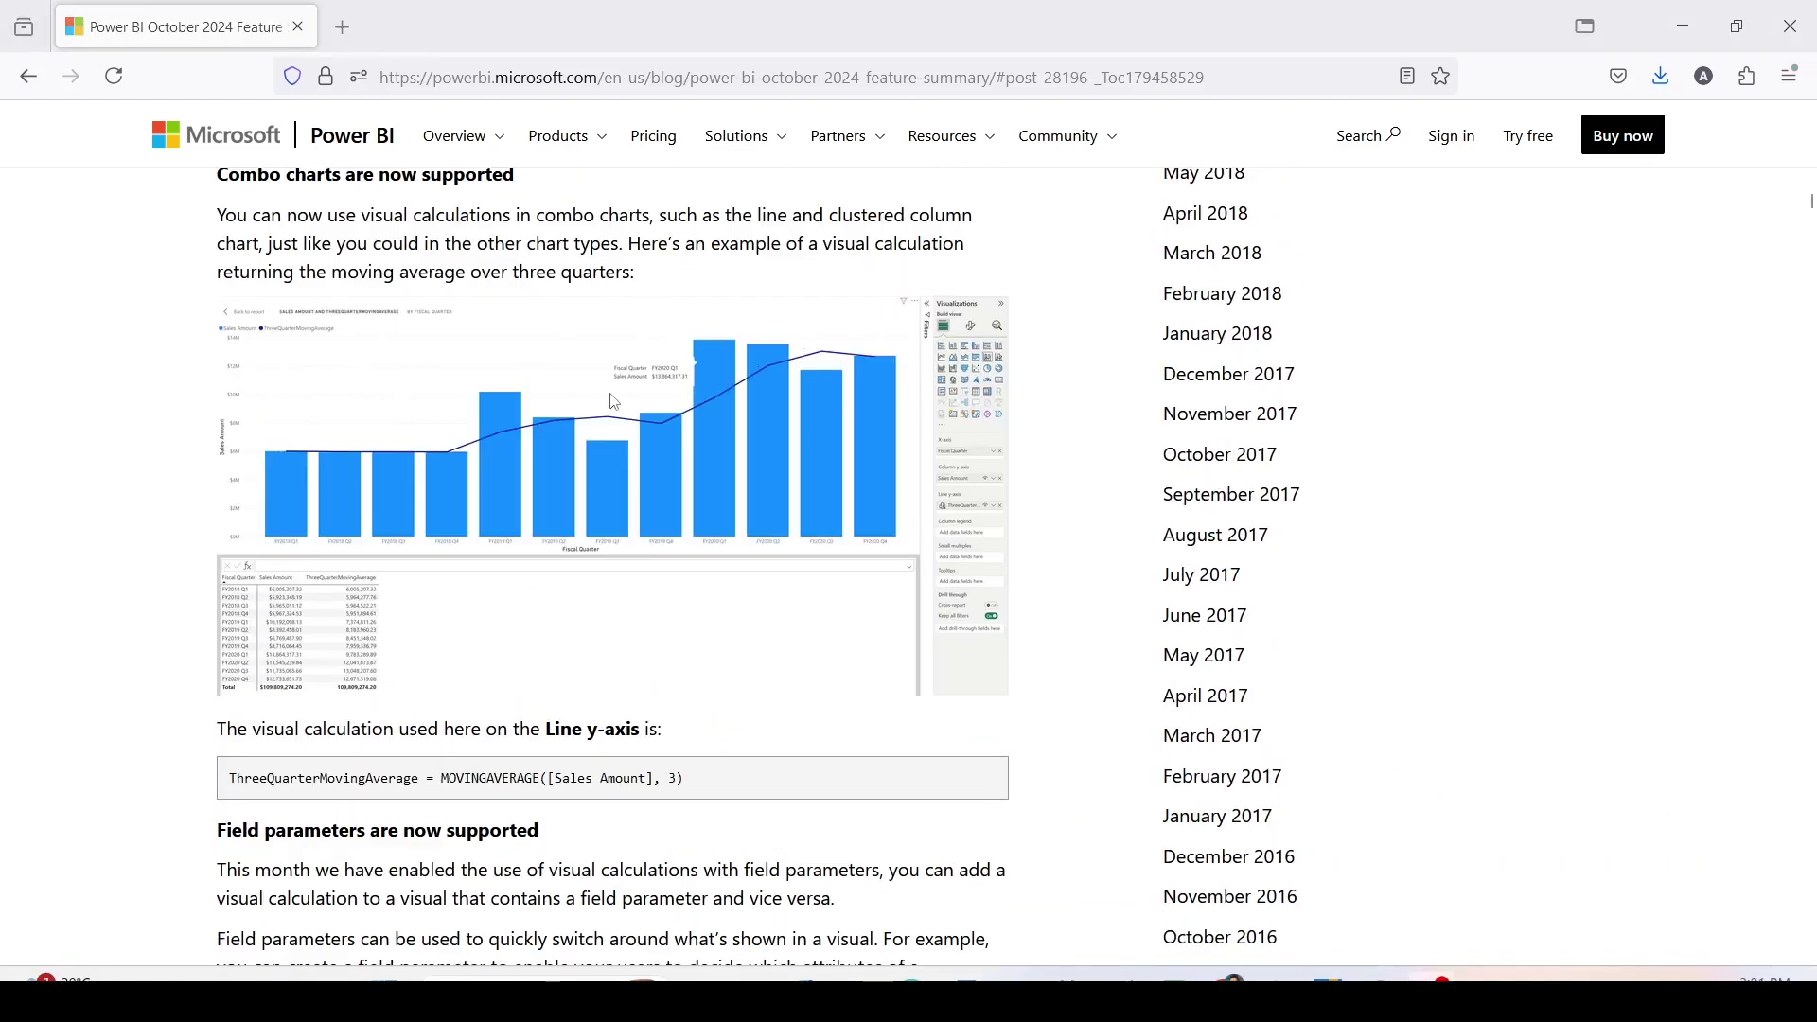
{"action": "scroll", "coordinate": [615, 401], "scroll_direction": "down", "scroll_amount": 3}
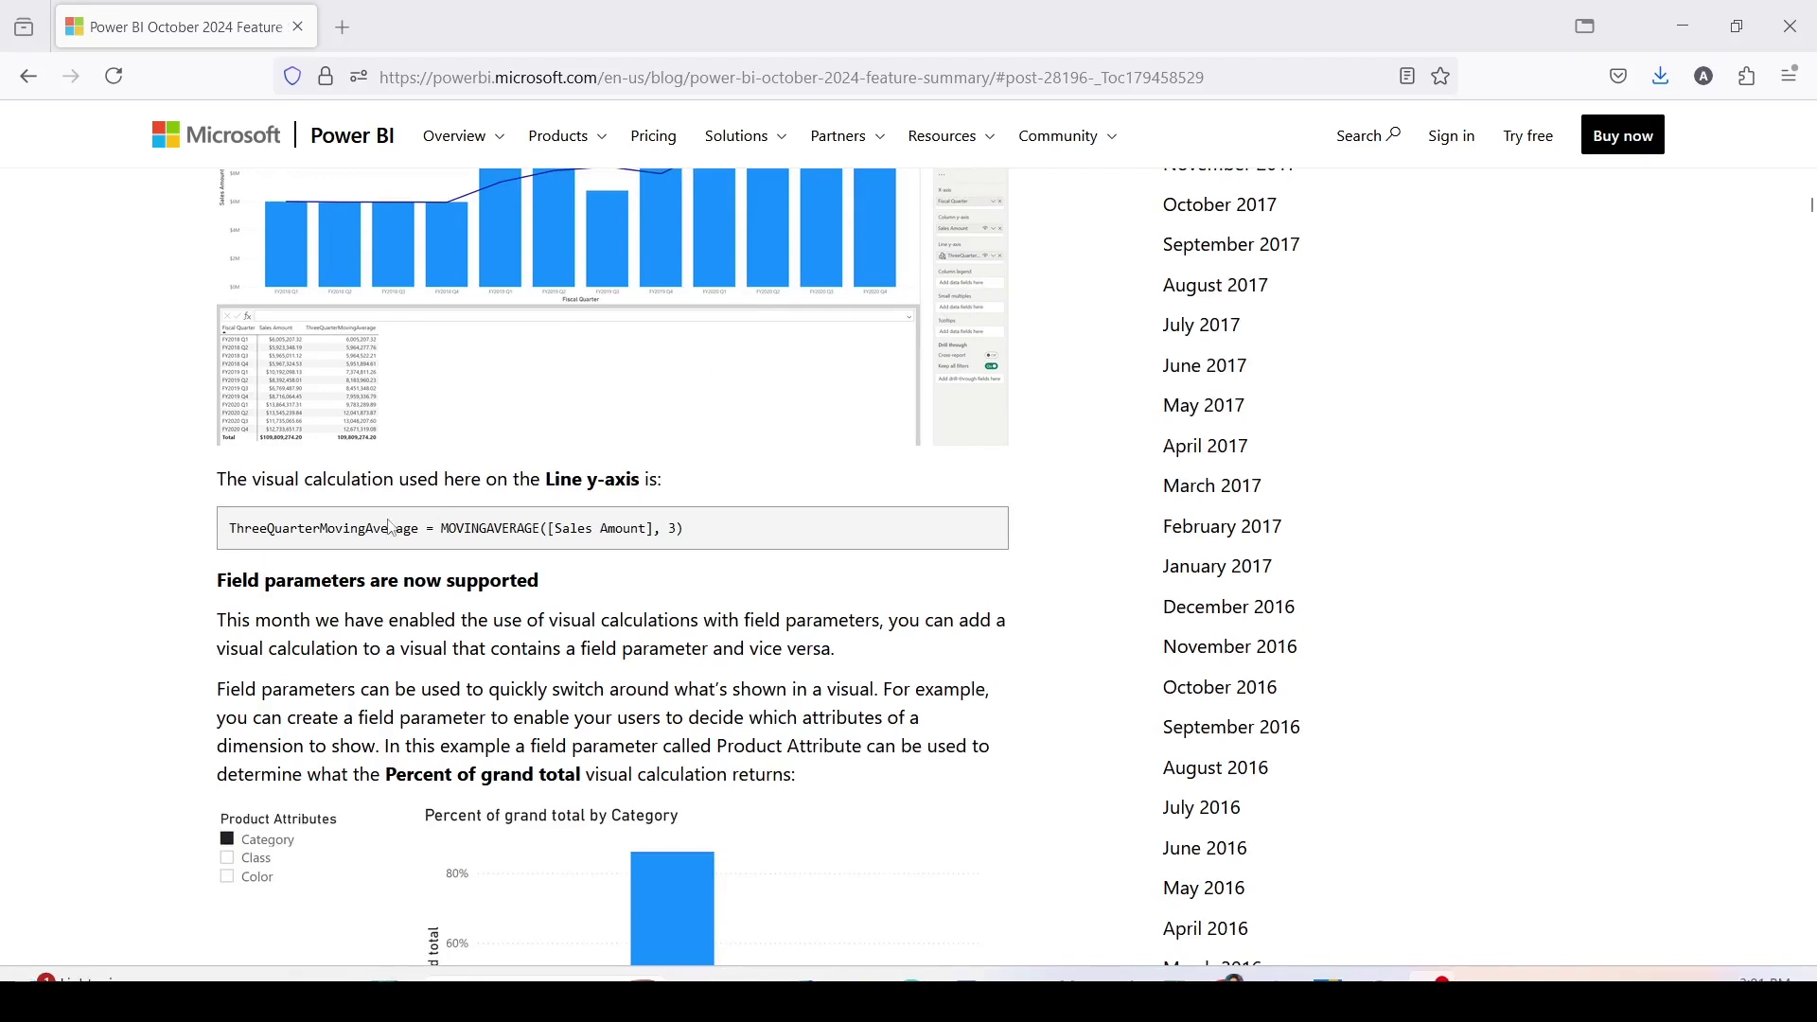
{"action": "scroll", "coordinate": [410, 516], "scroll_direction": "down", "scroll_amount": 1}
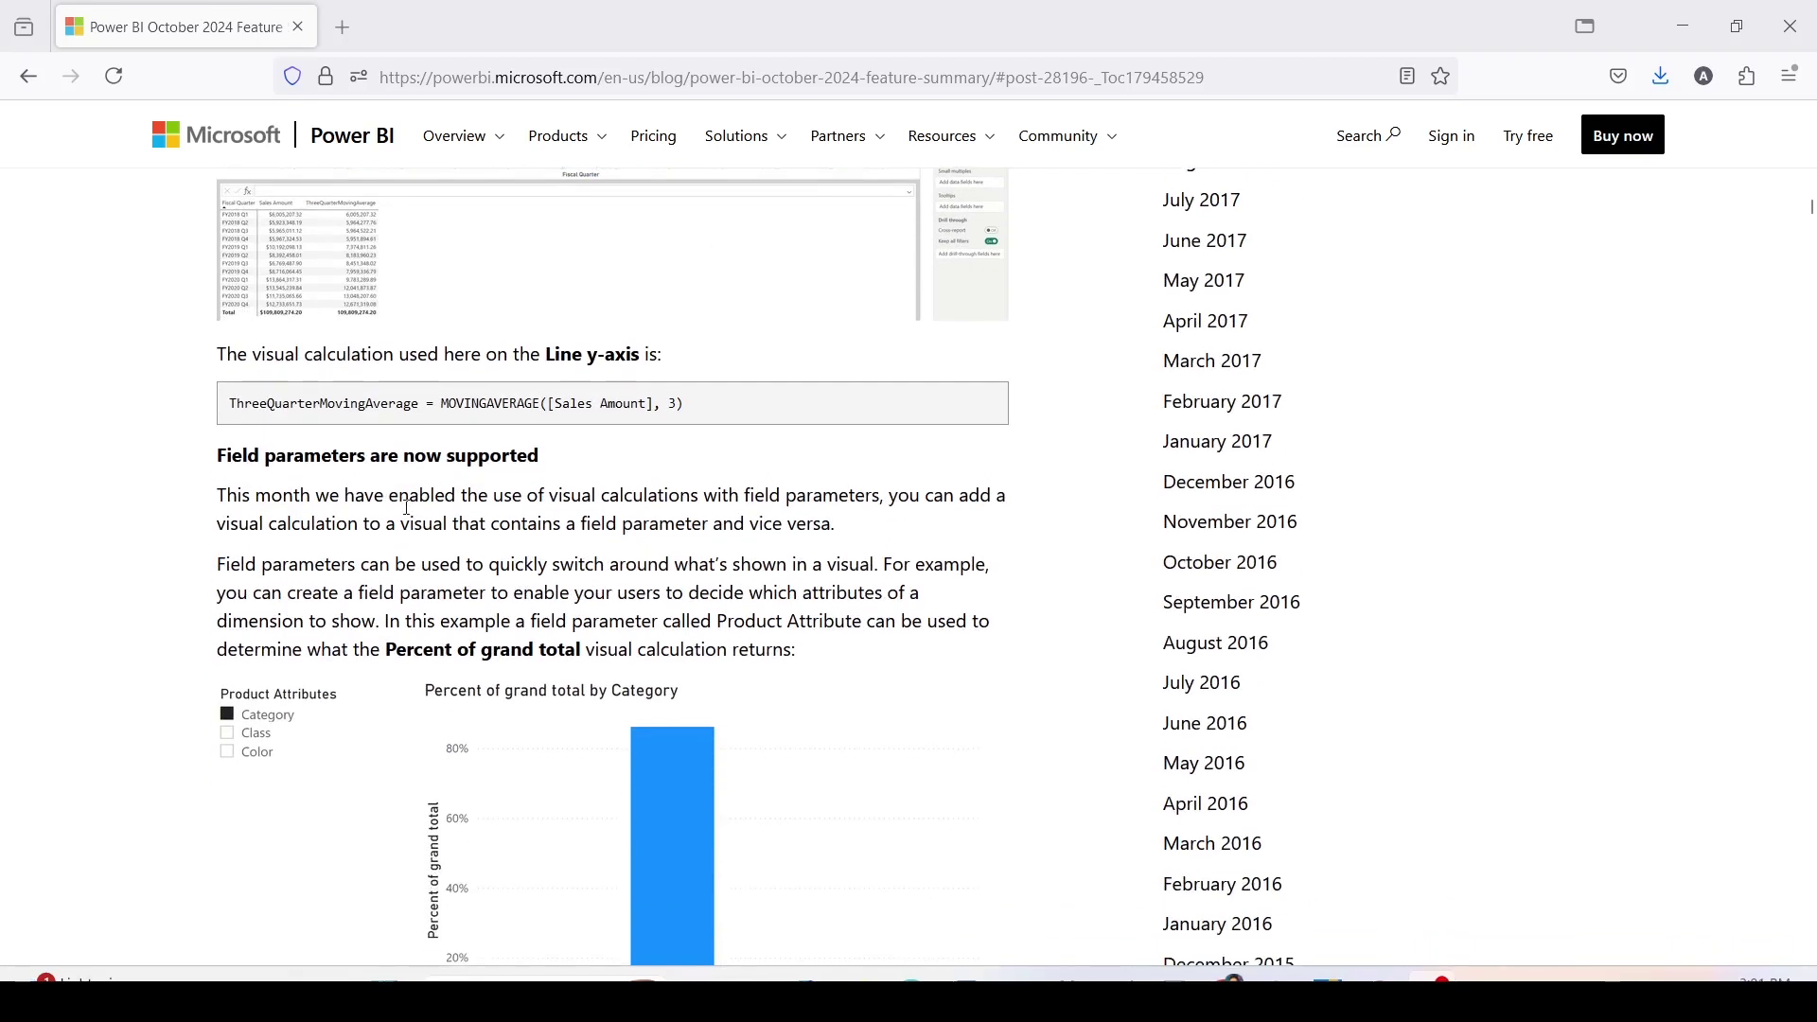
{"action": "scroll", "coordinate": [408, 507], "scroll_direction": "down", "scroll_amount": 1}
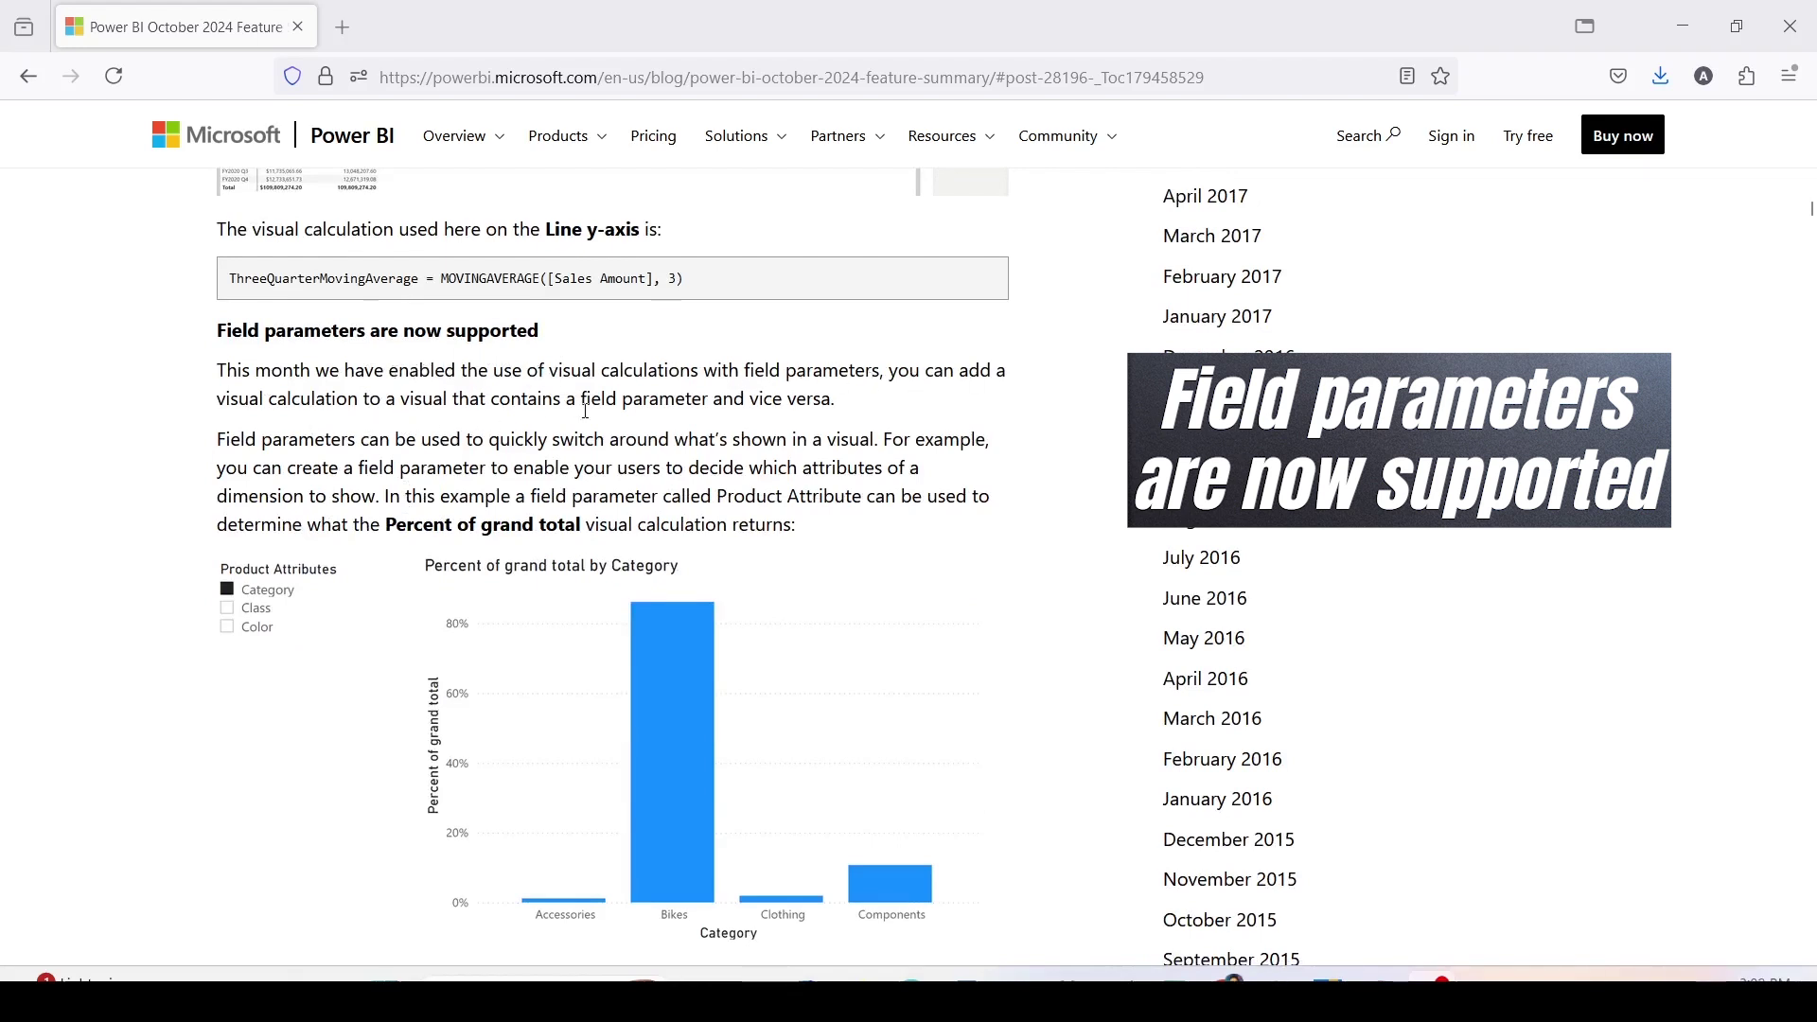
{"action": "scroll", "coordinate": [742, 419], "scroll_direction": "down", "scroll_amount": 2}
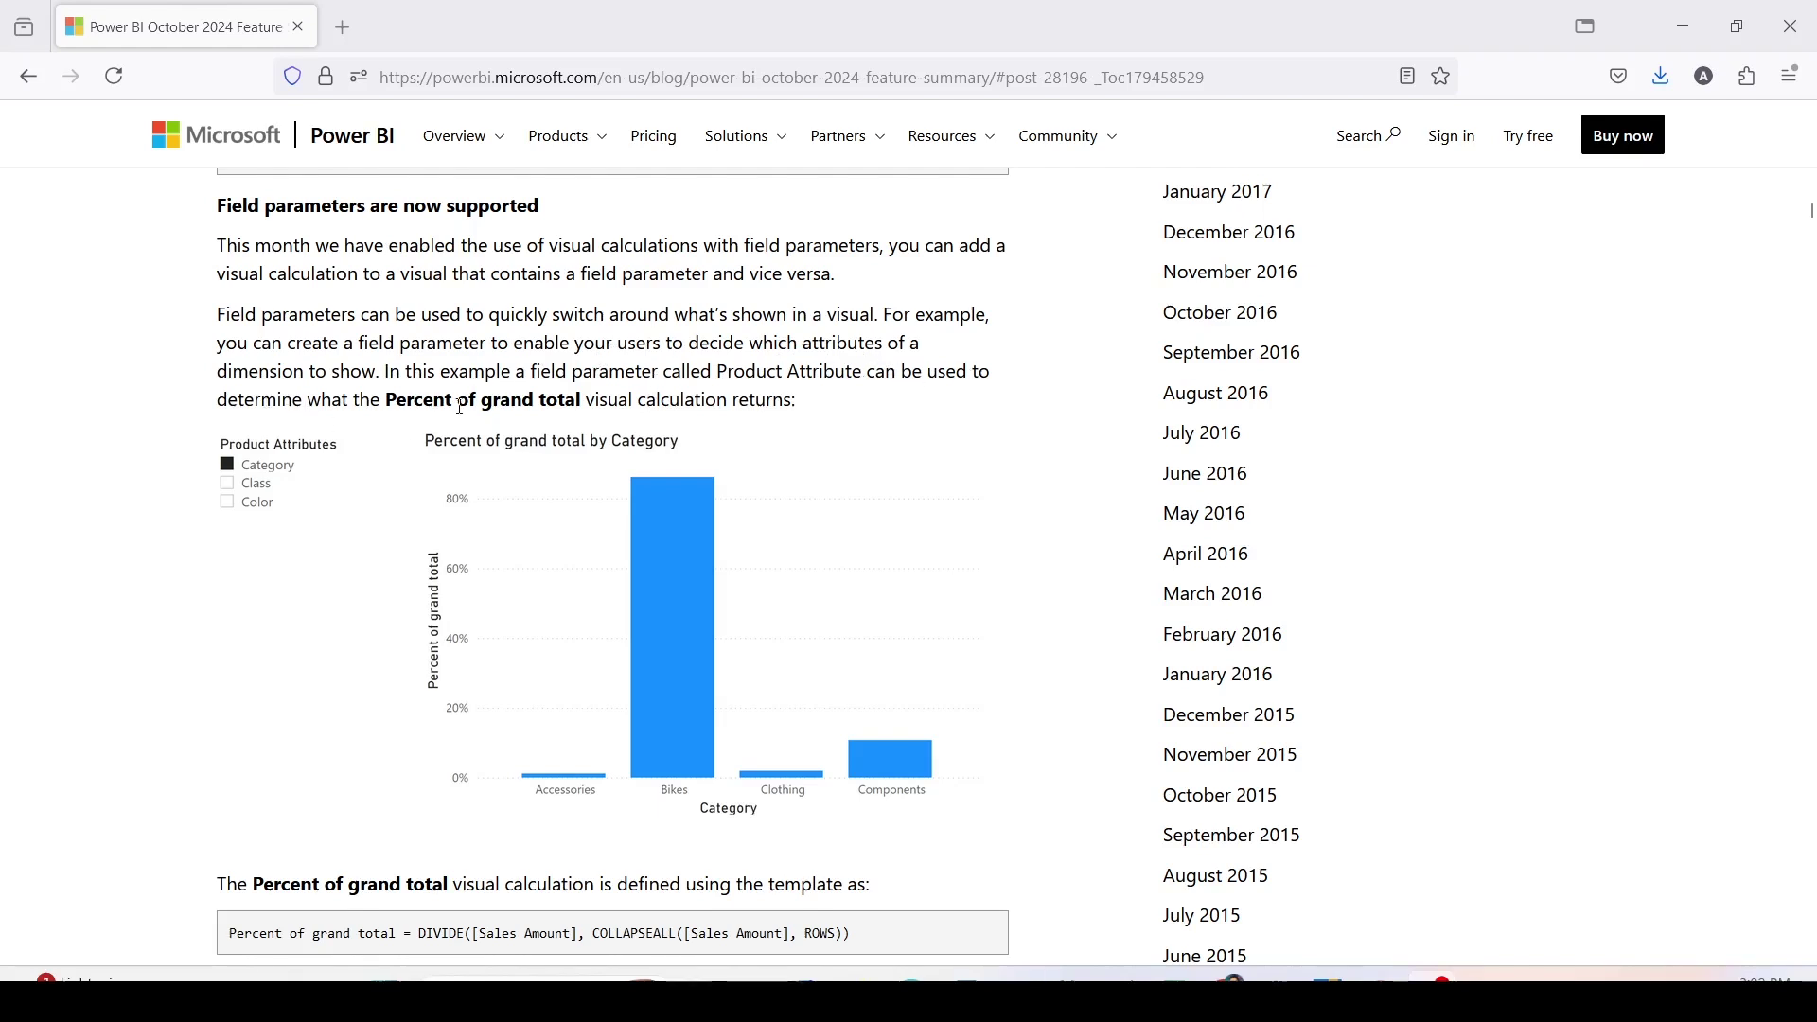
Scroll to 'Faster way to add a templated visual calculation' and annotate its menu screenshot.
{"action": "scroll", "coordinate": [462, 416], "scroll_direction": "down", "scroll_amount": 4}
{"action": "scroll", "coordinate": [463, 416], "scroll_direction": "down", "scroll_amount": 1}
{"action": "left_click_drag", "start_coordinate": [886, 437], "coordinate": [402, 437]}
{"action": "scroll", "coordinate": [433, 413], "scroll_direction": "down", "scroll_amount": 5}
{"action": "scroll", "coordinate": [433, 413], "scroll_direction": "down", "scroll_amount": 3}
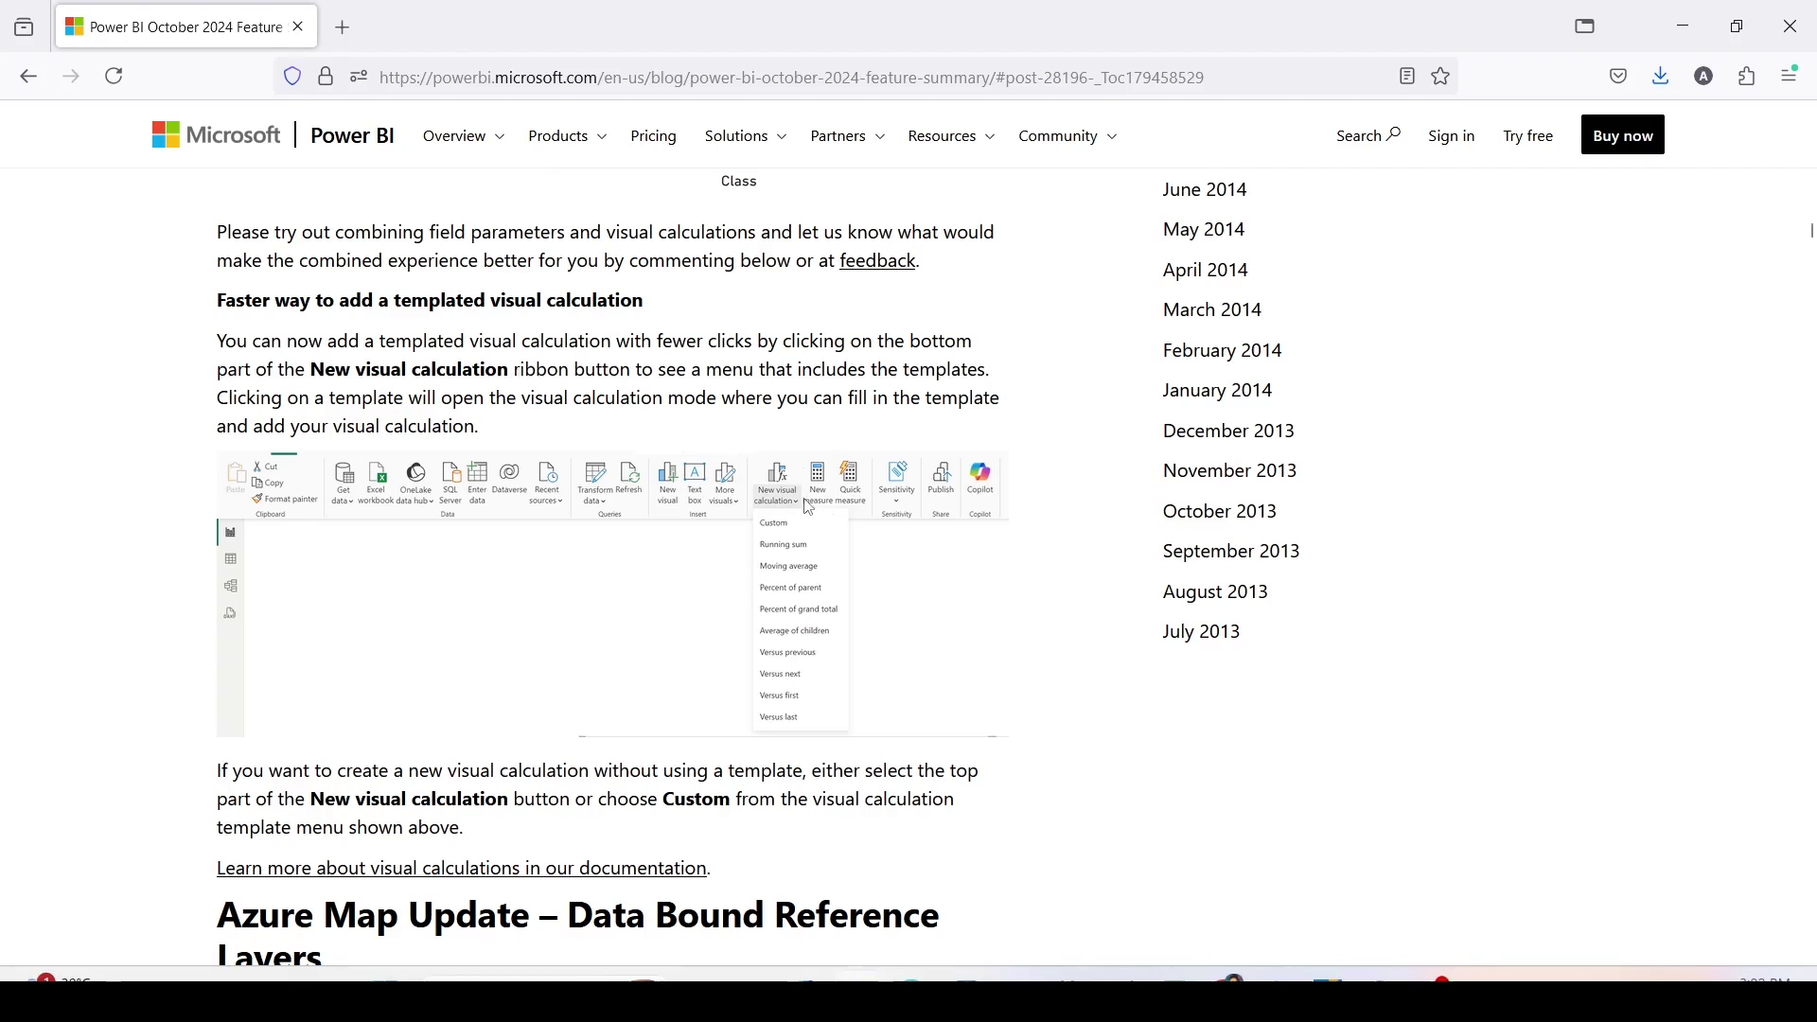
{"action": "mouse_move", "coordinate": [763, 462]}
{"action": "left_mouse_down"}
{"action": "mouse_move", "coordinate": [834, 624]}
{"action": "mouse_move", "coordinate": [848, 724]}
{"action": "left_mouse_up"}
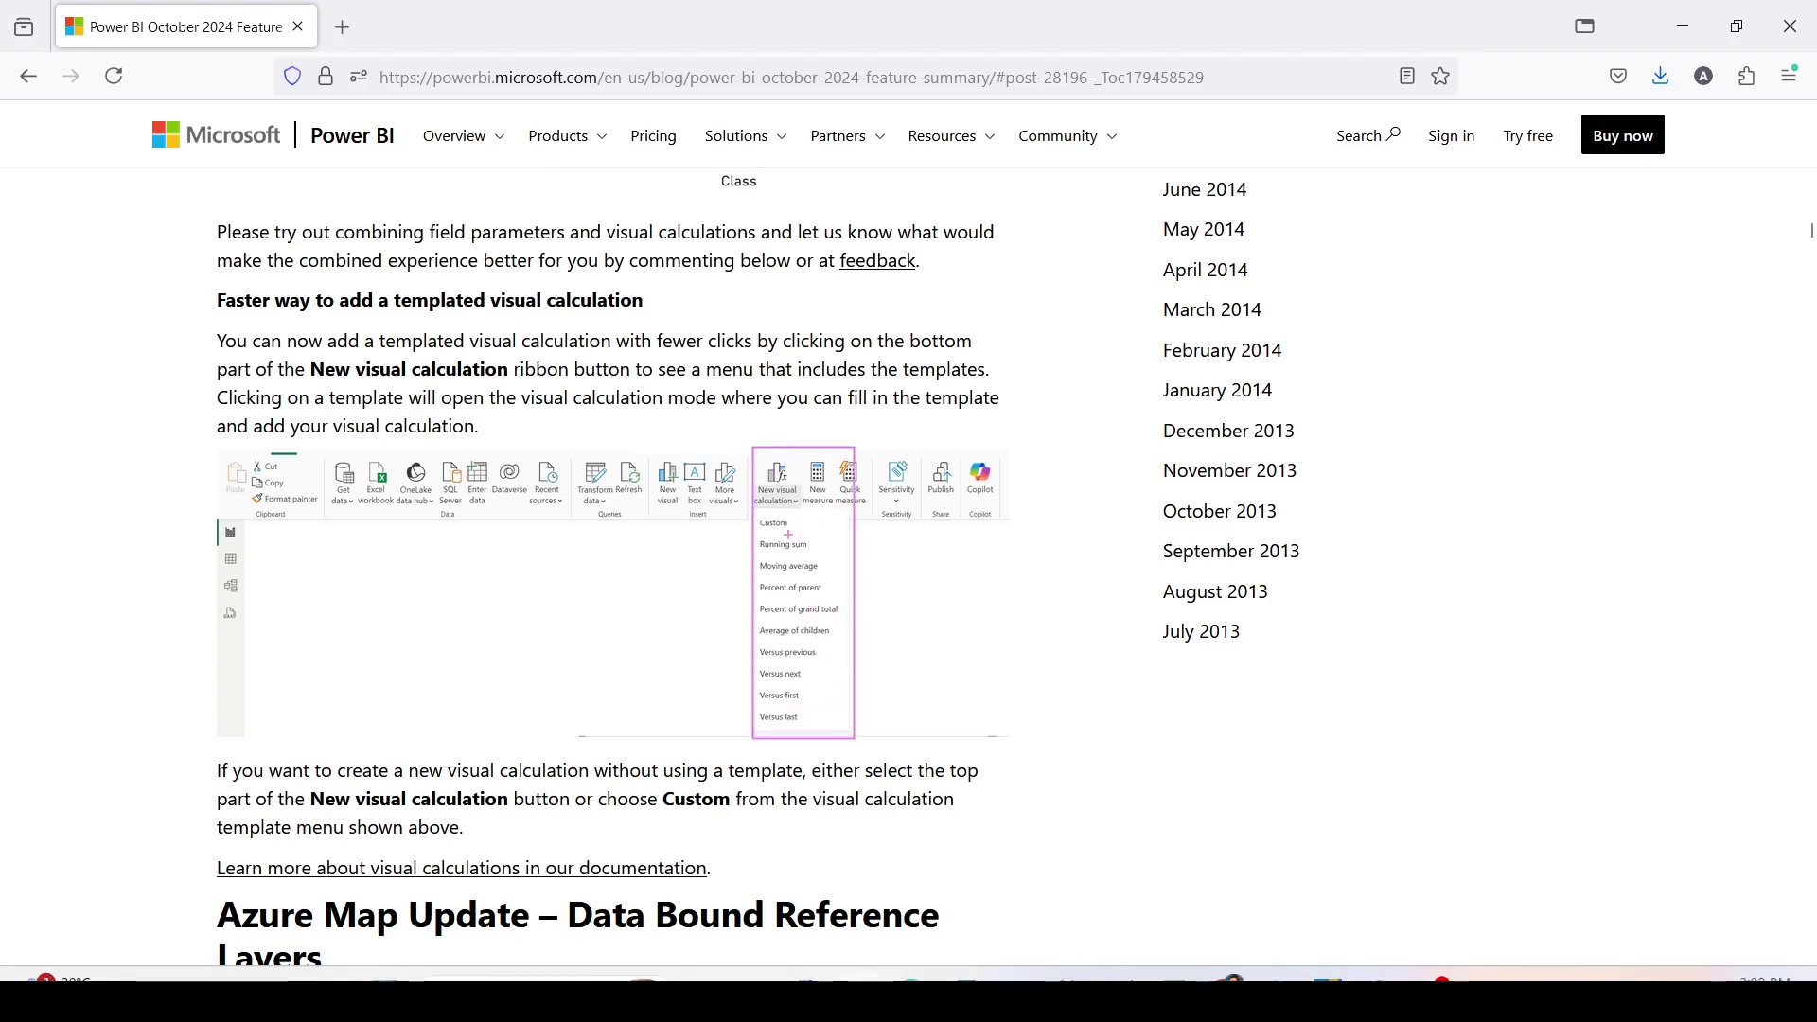
{"action": "left_click_drag", "start_coordinate": [792, 496], "coordinate": [804, 507]}
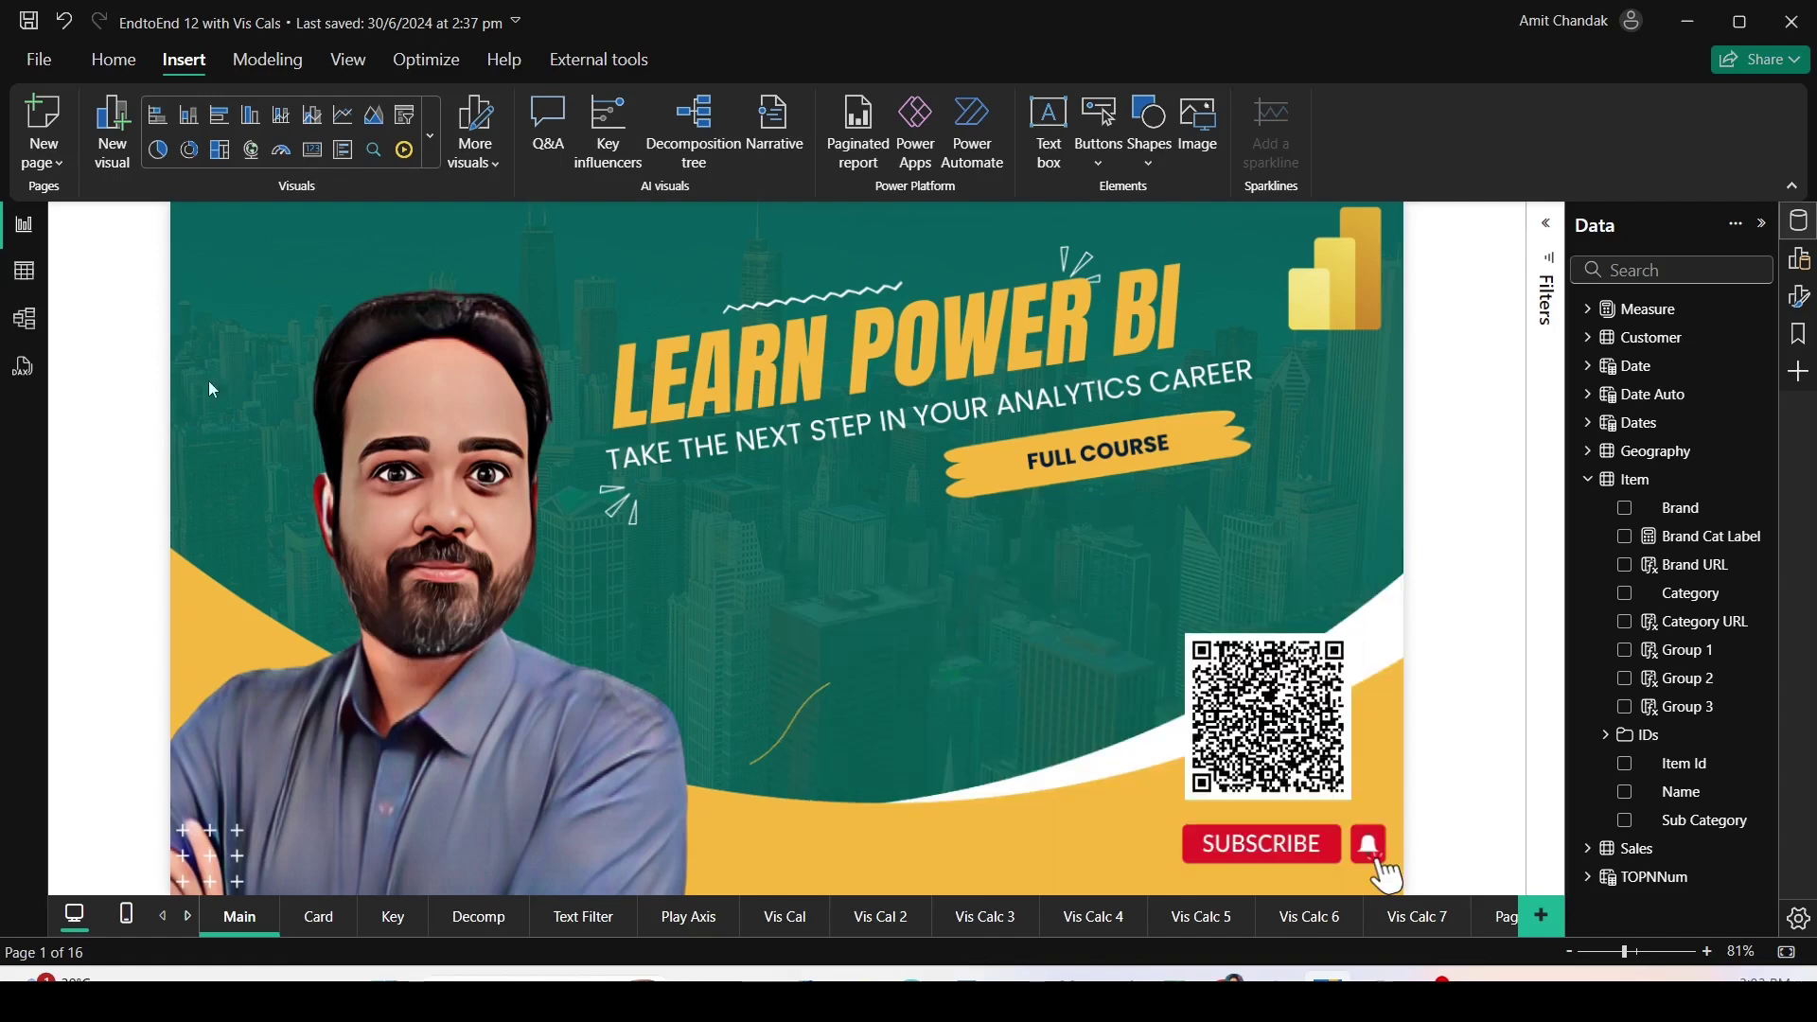
Add a new page with an empty table visual, repositioned and enlarged.
{"action": "left_click", "coordinate": [1540, 916]}
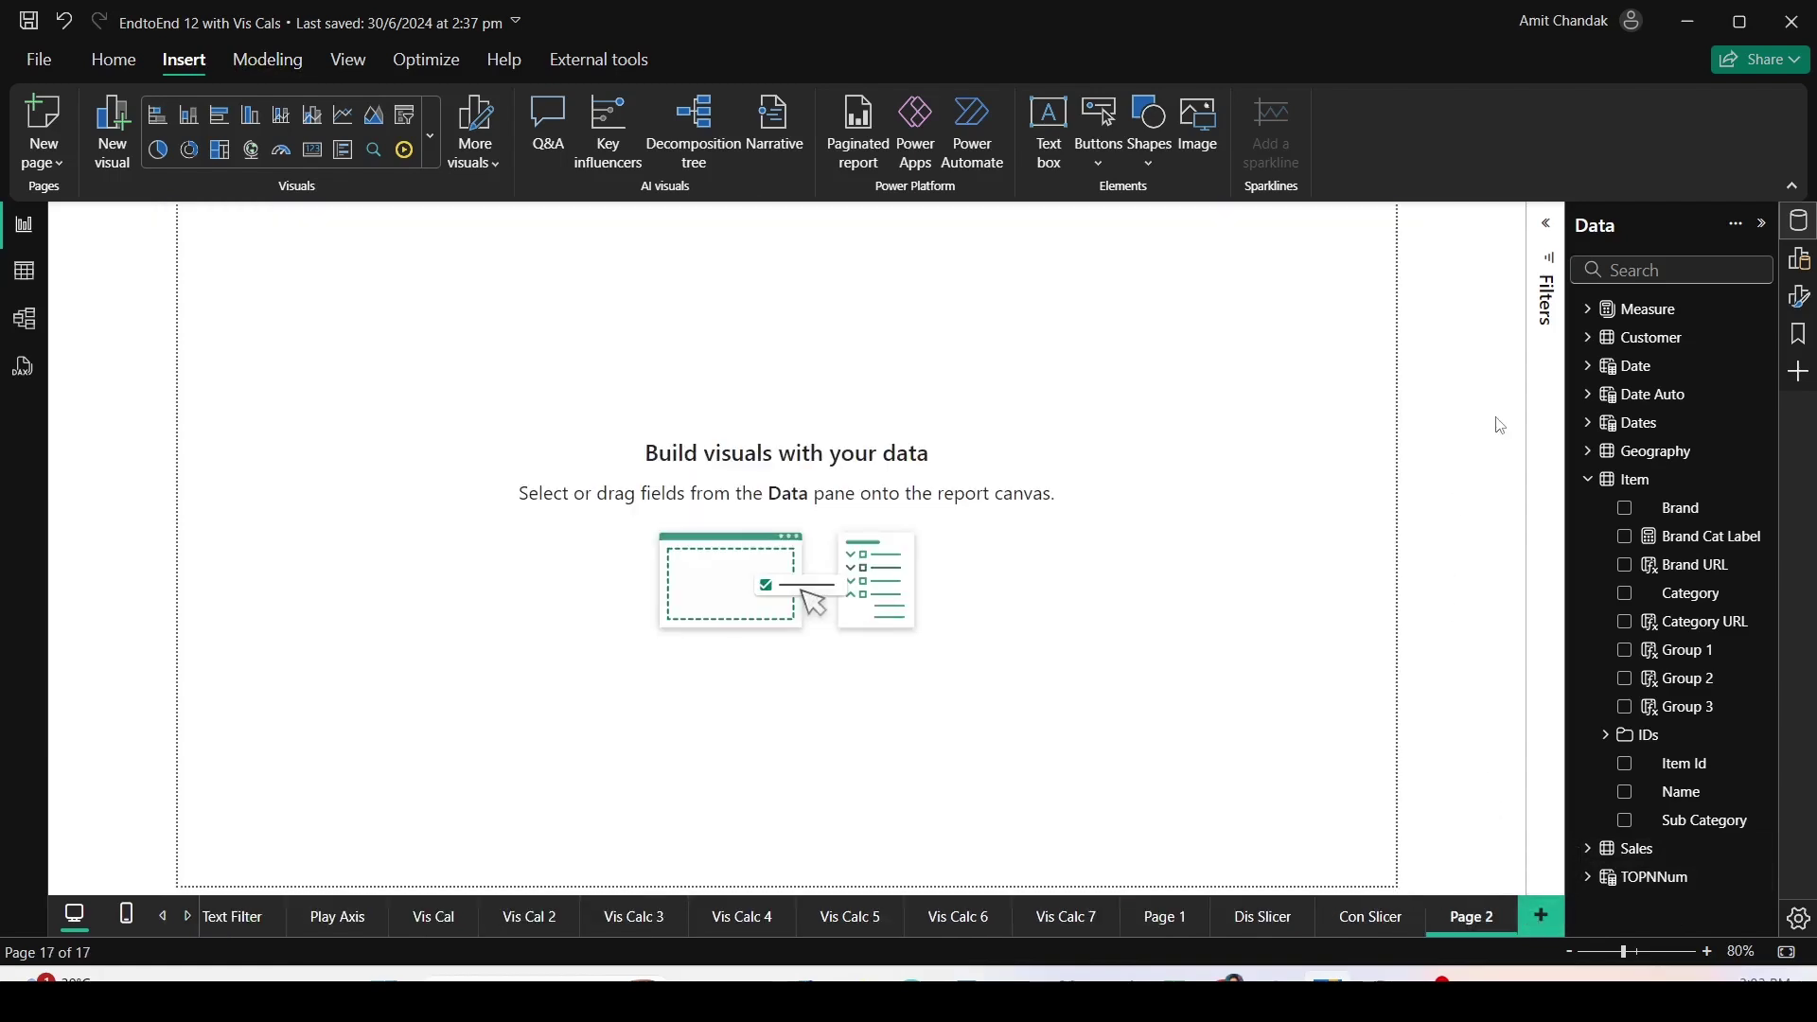
{"action": "left_click", "coordinate": [1798, 259]}
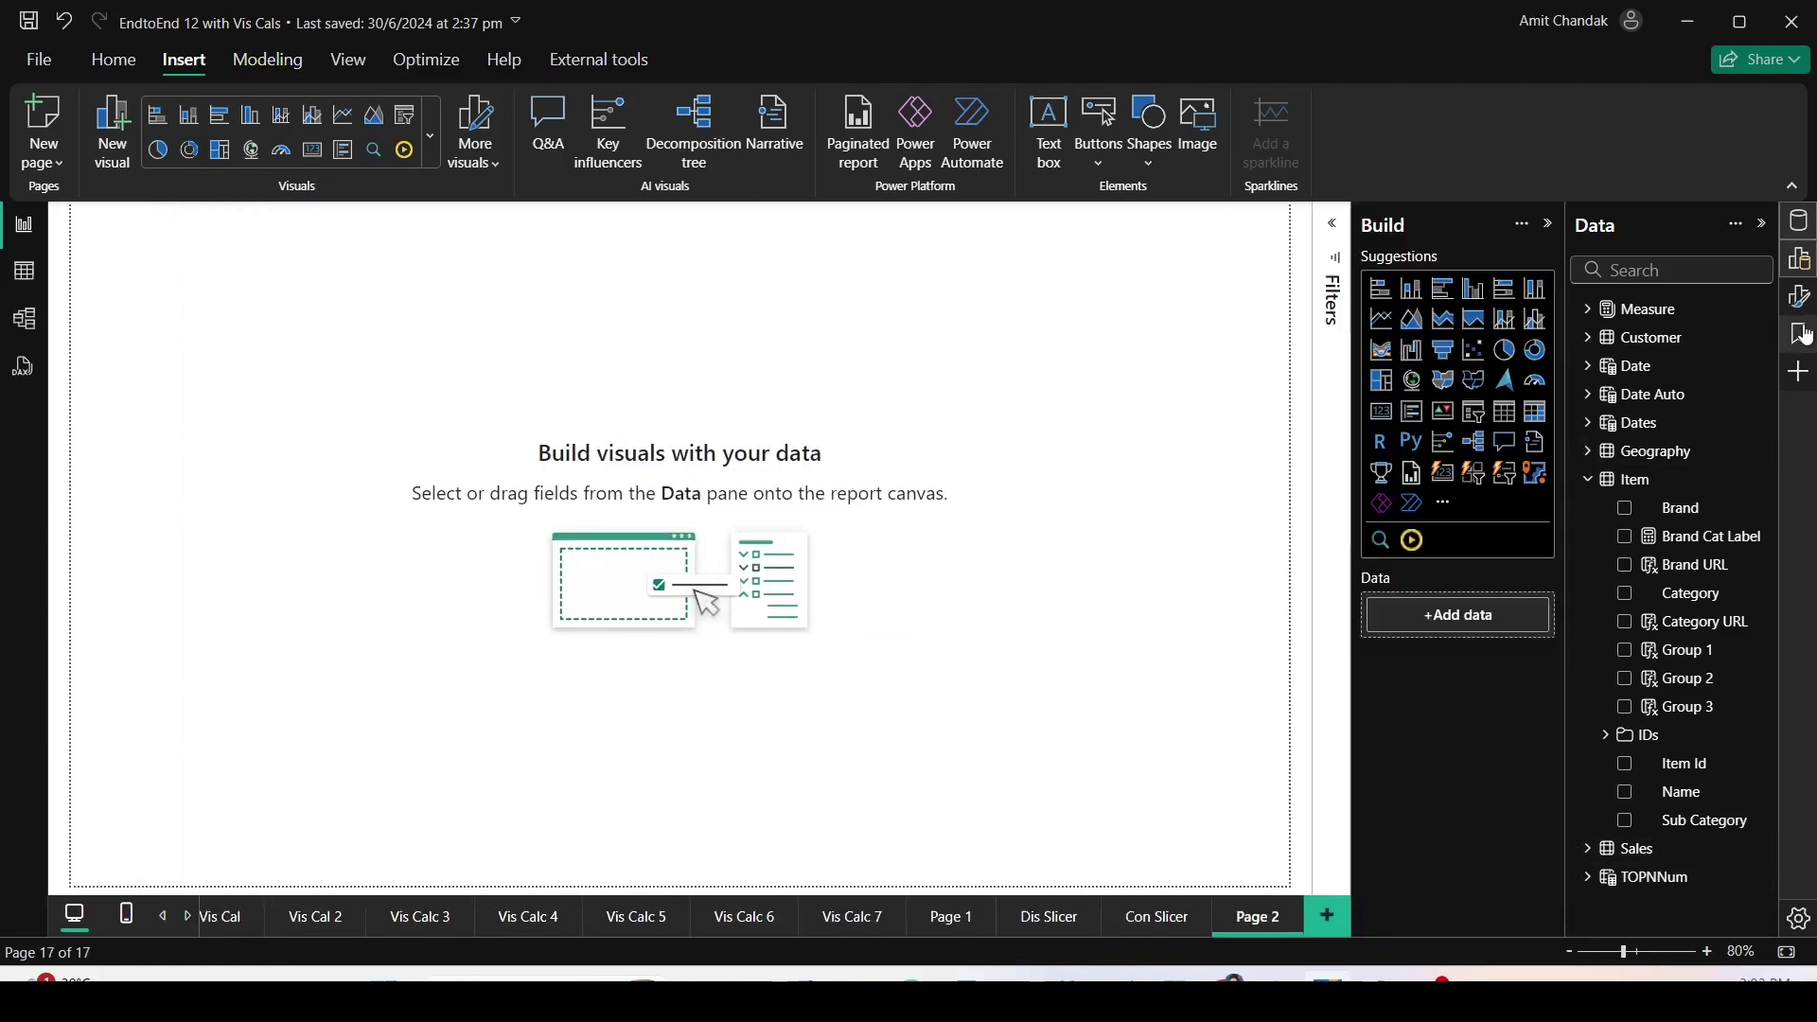
{"action": "left_click", "coordinate": [1503, 411]}
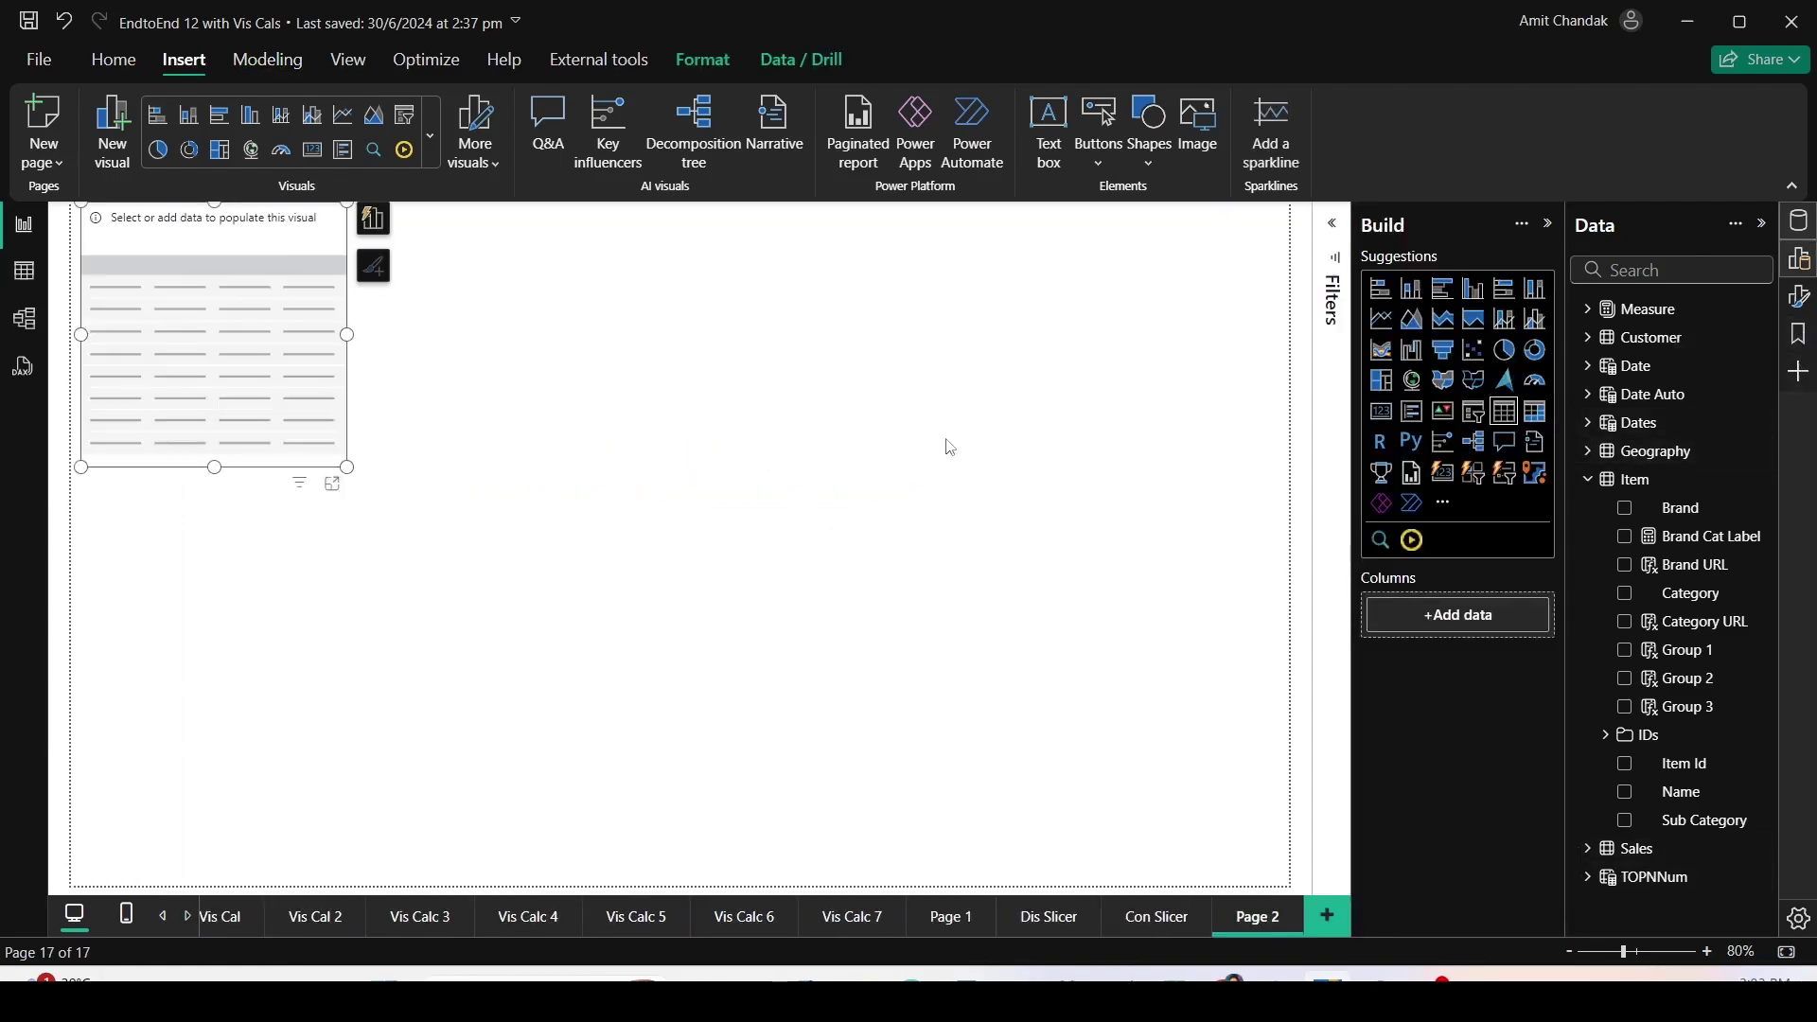
{"action": "left_click_drag", "start_coordinate": [298, 417], "coordinate": [355, 509]}
{"action": "left_click_drag", "start_coordinate": [405, 564], "coordinate": [653, 743]}
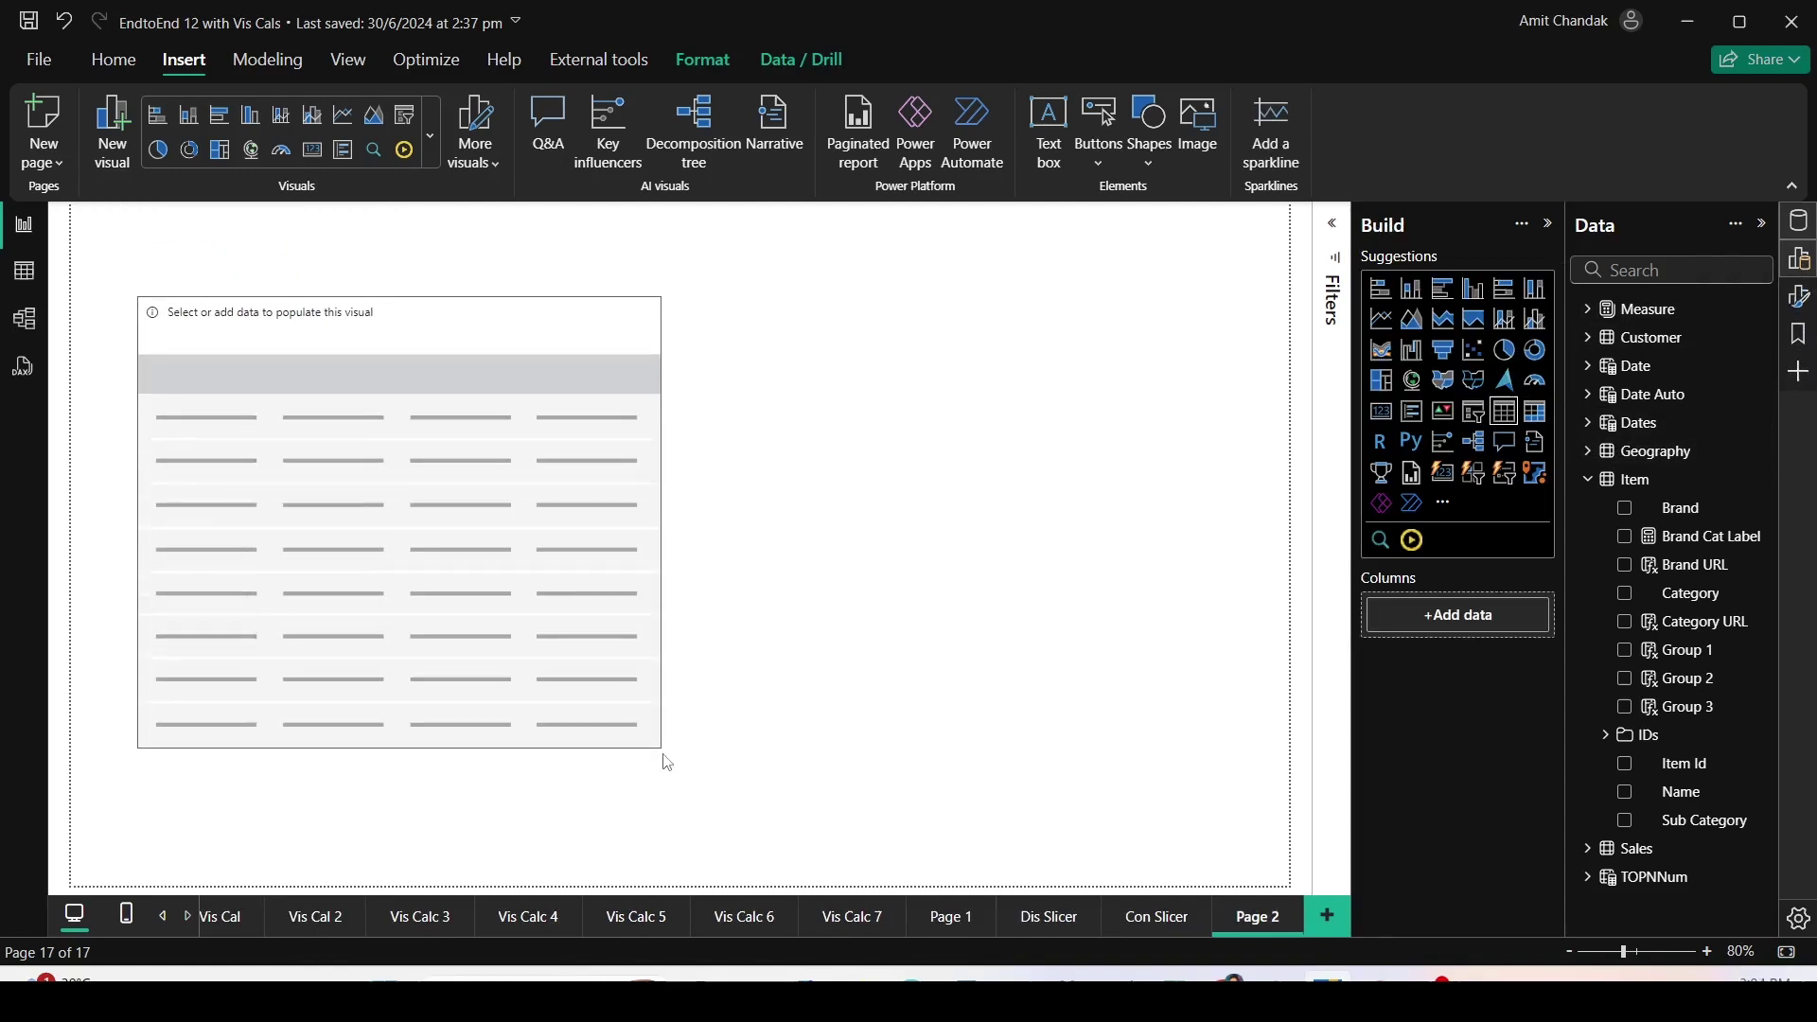
Add Item > Brand and the Net measure to the table, totalling 7,899,649.0.
{"action": "left_click_drag", "start_coordinate": [1661, 511], "coordinate": [377, 491]}
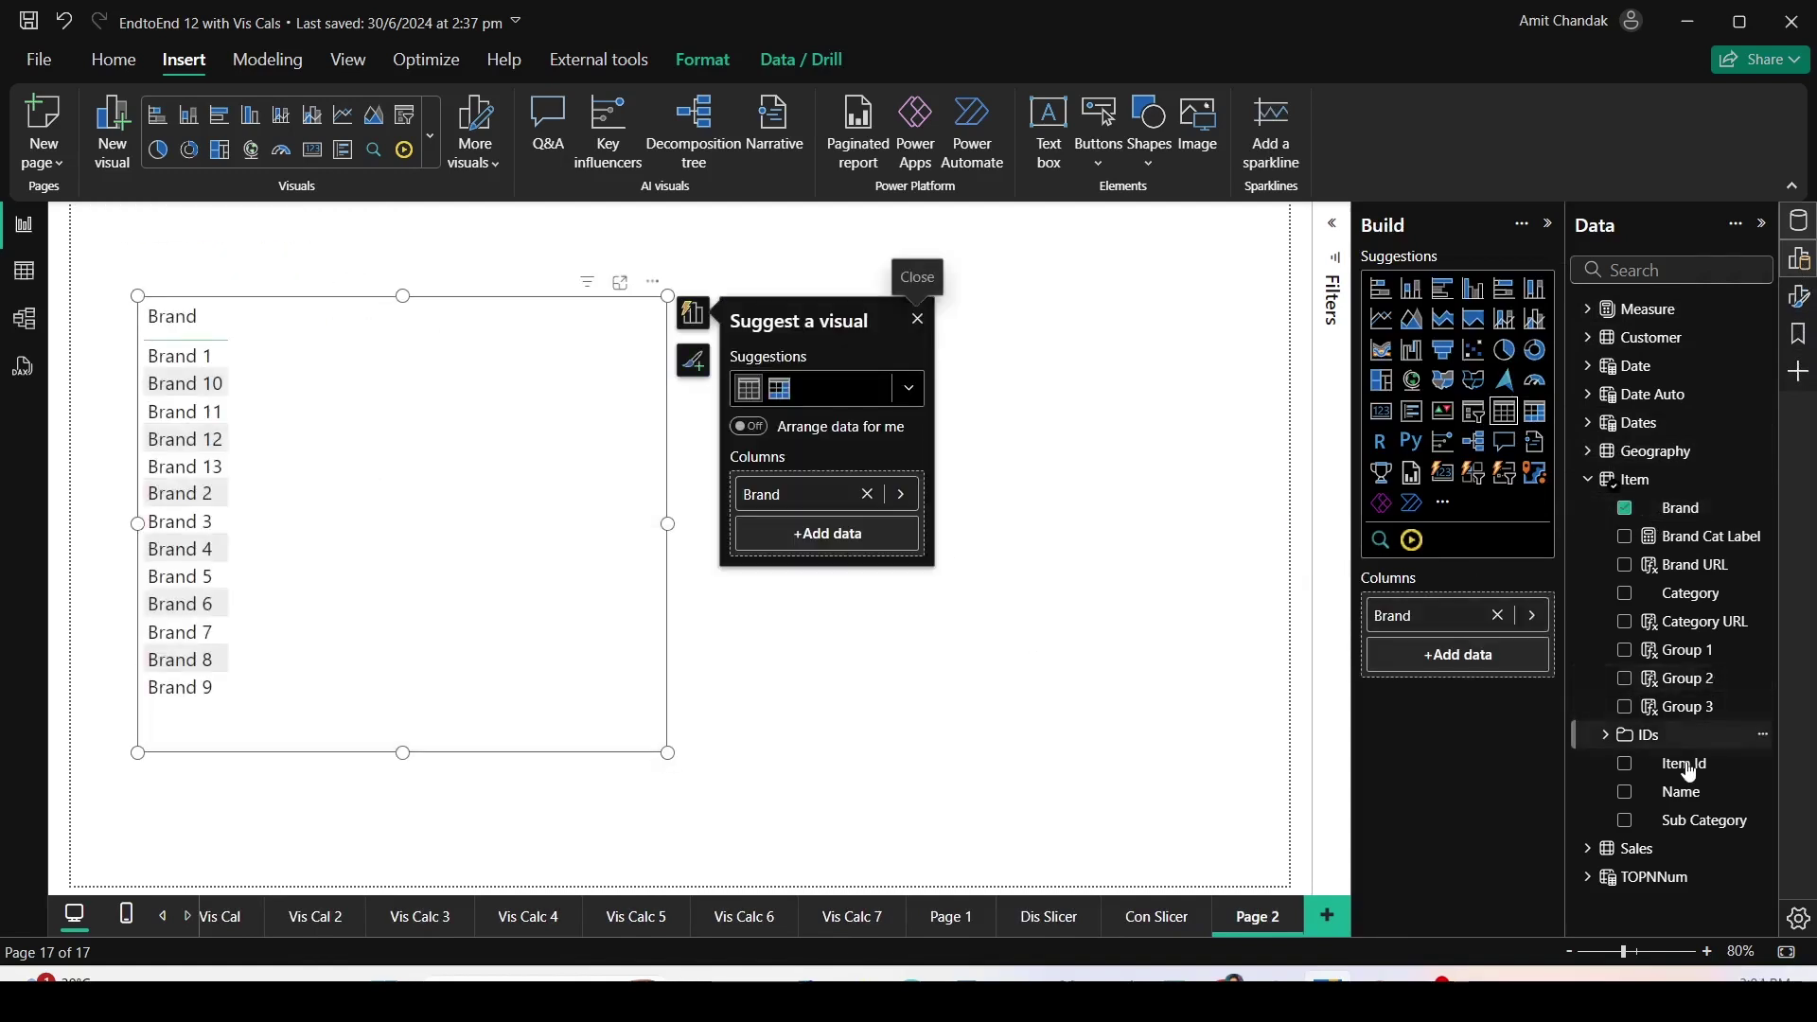
{"action": "left_click", "coordinate": [1587, 309]}
{"action": "left_click", "coordinate": [1642, 508]}
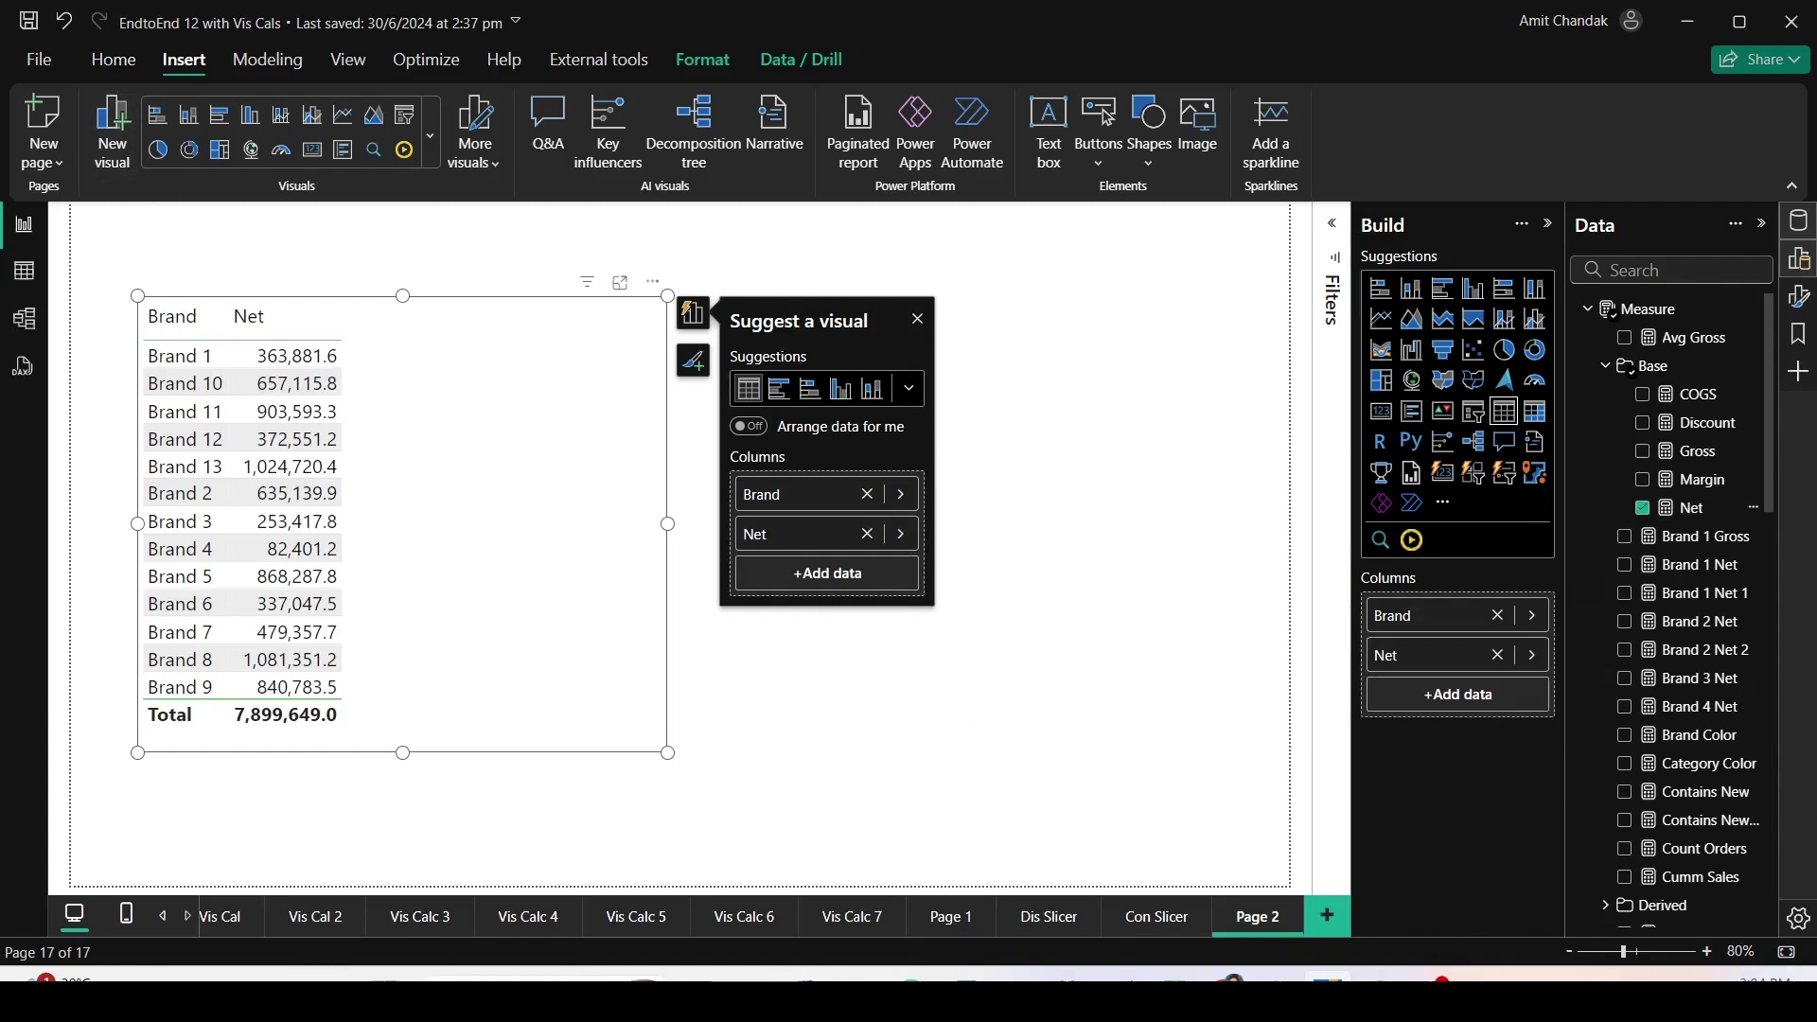
{"action": "left_click", "coordinate": [114, 59]}
{"action": "left_click_drag", "start_coordinate": [72, 40], "coordinate": [143, 92]}
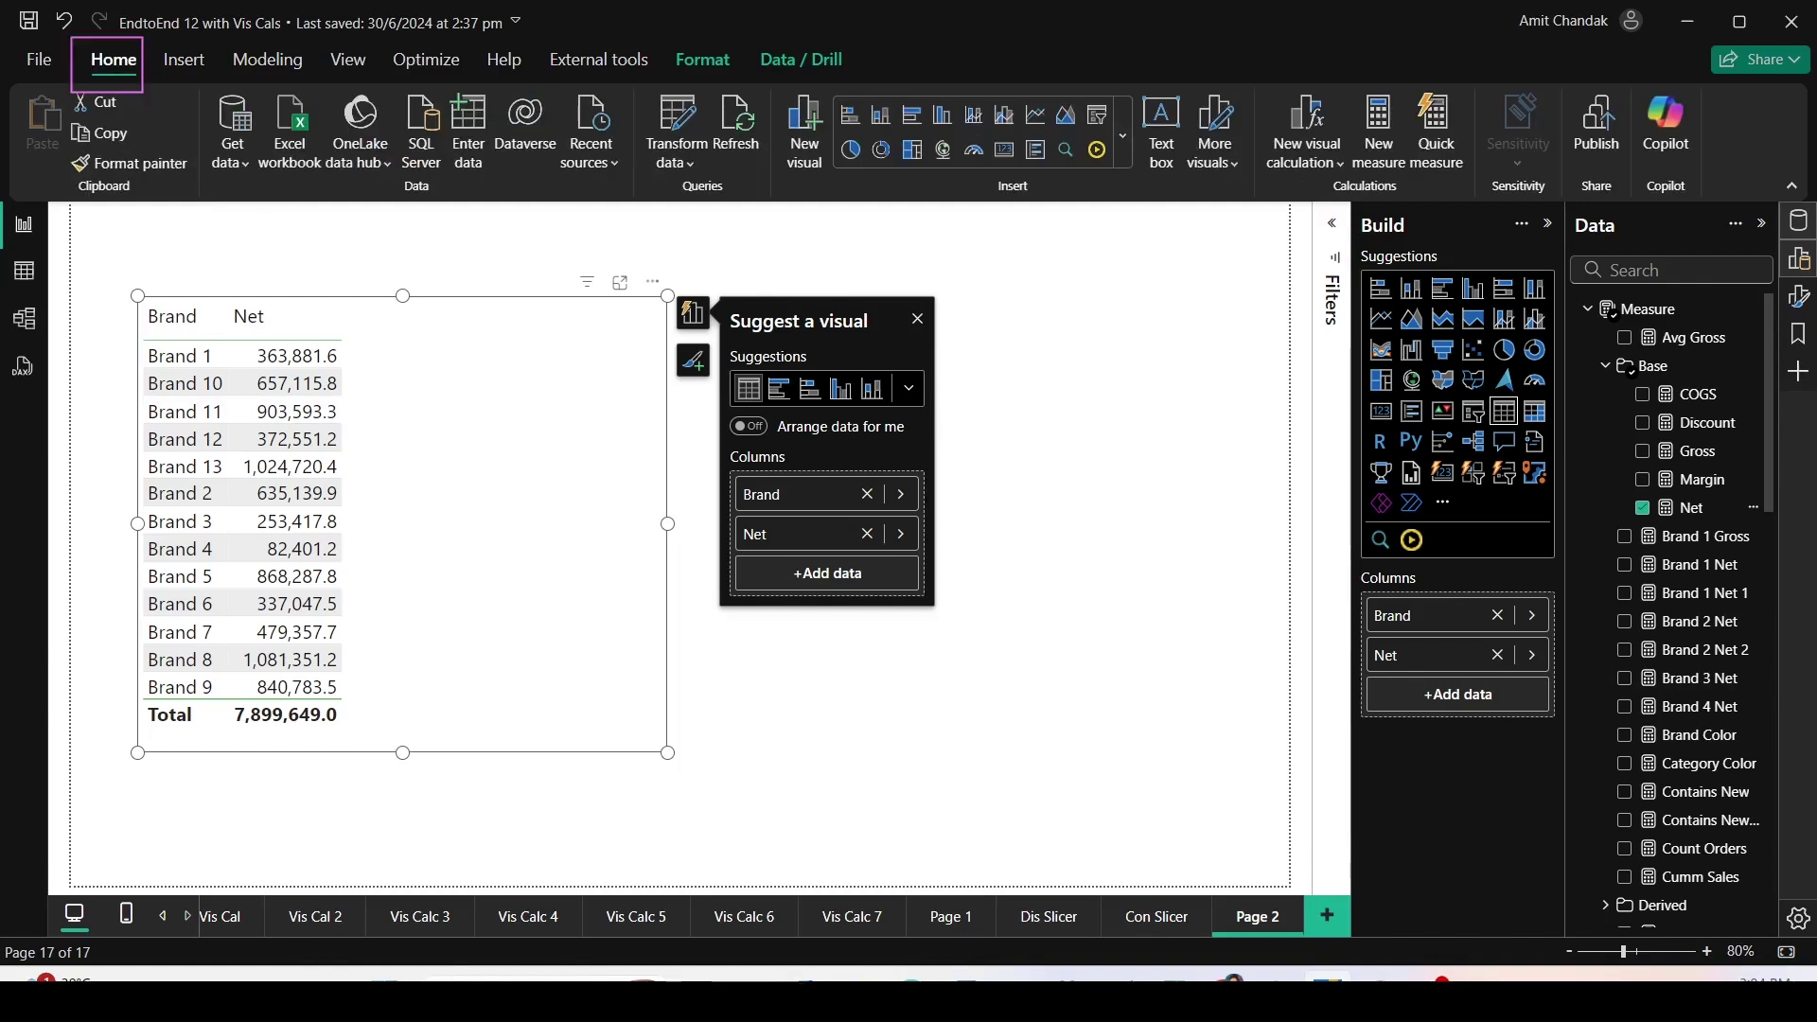
Start a Percent of grand total visual calculation and set its first field to [net].
{"action": "key", "text": "Escape"}
{"action": "left_click", "coordinate": [1348, 176]}
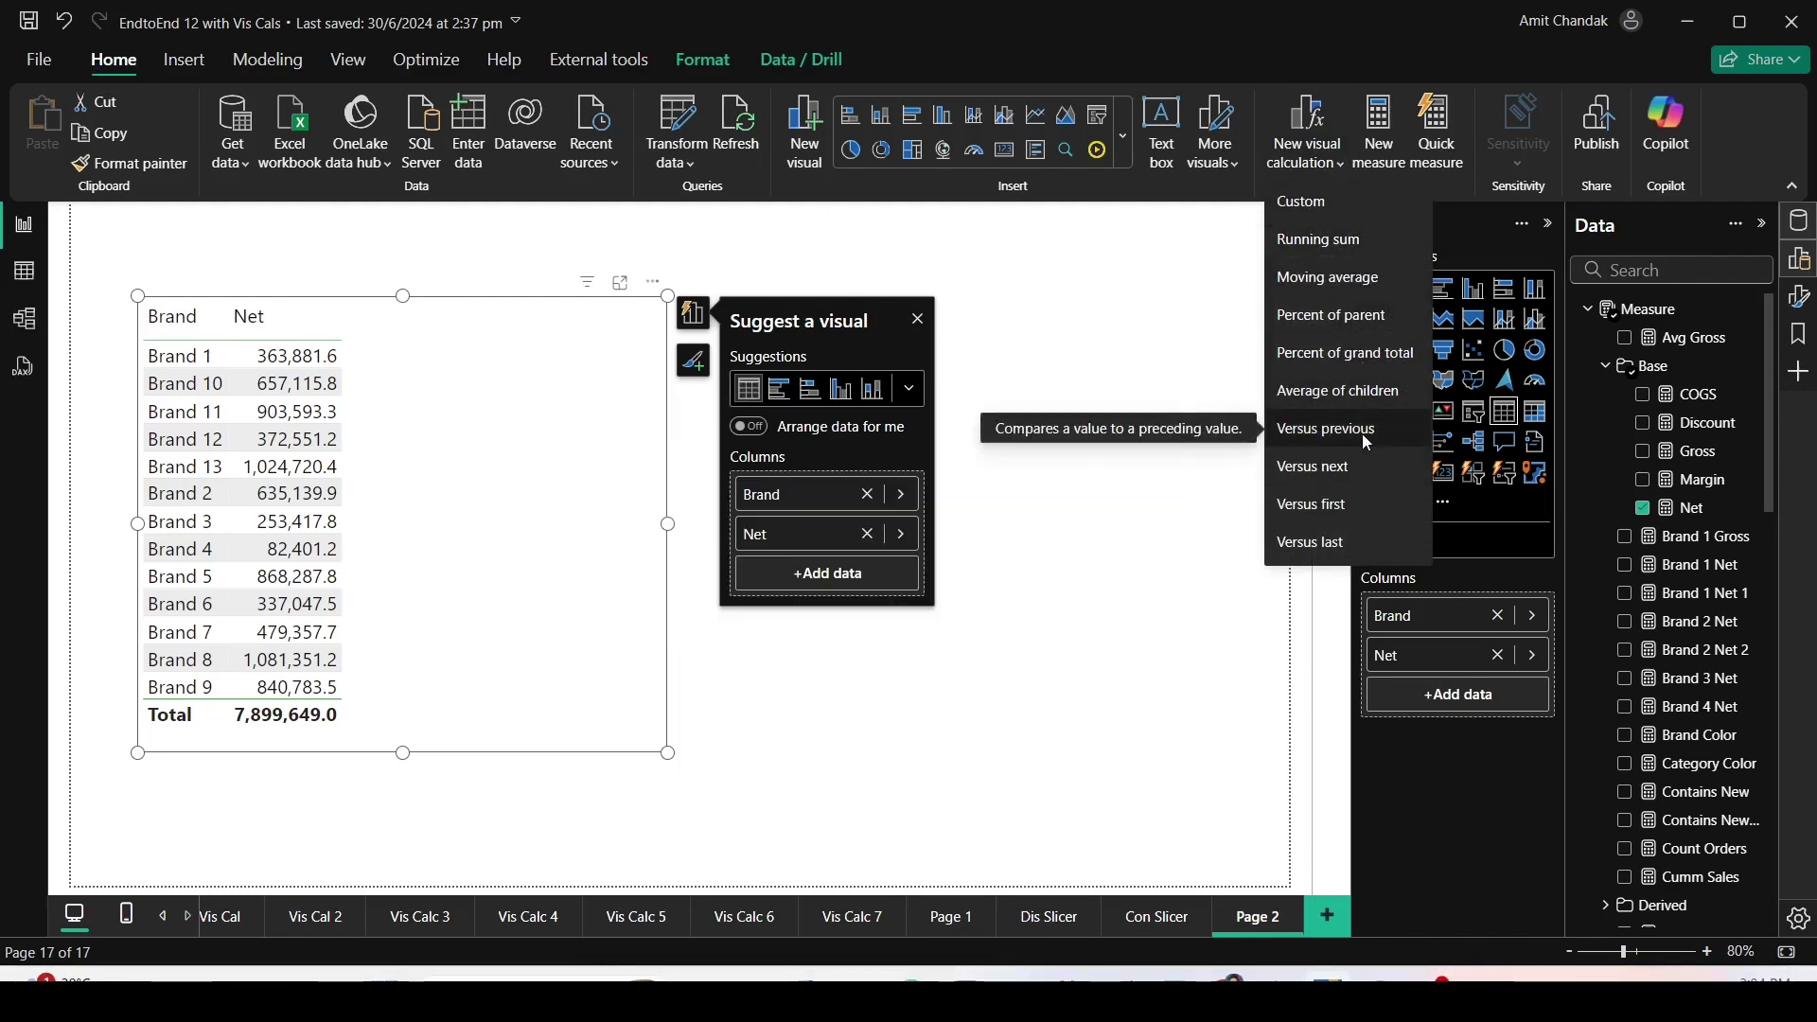
{"action": "left_click", "coordinate": [1348, 365]}
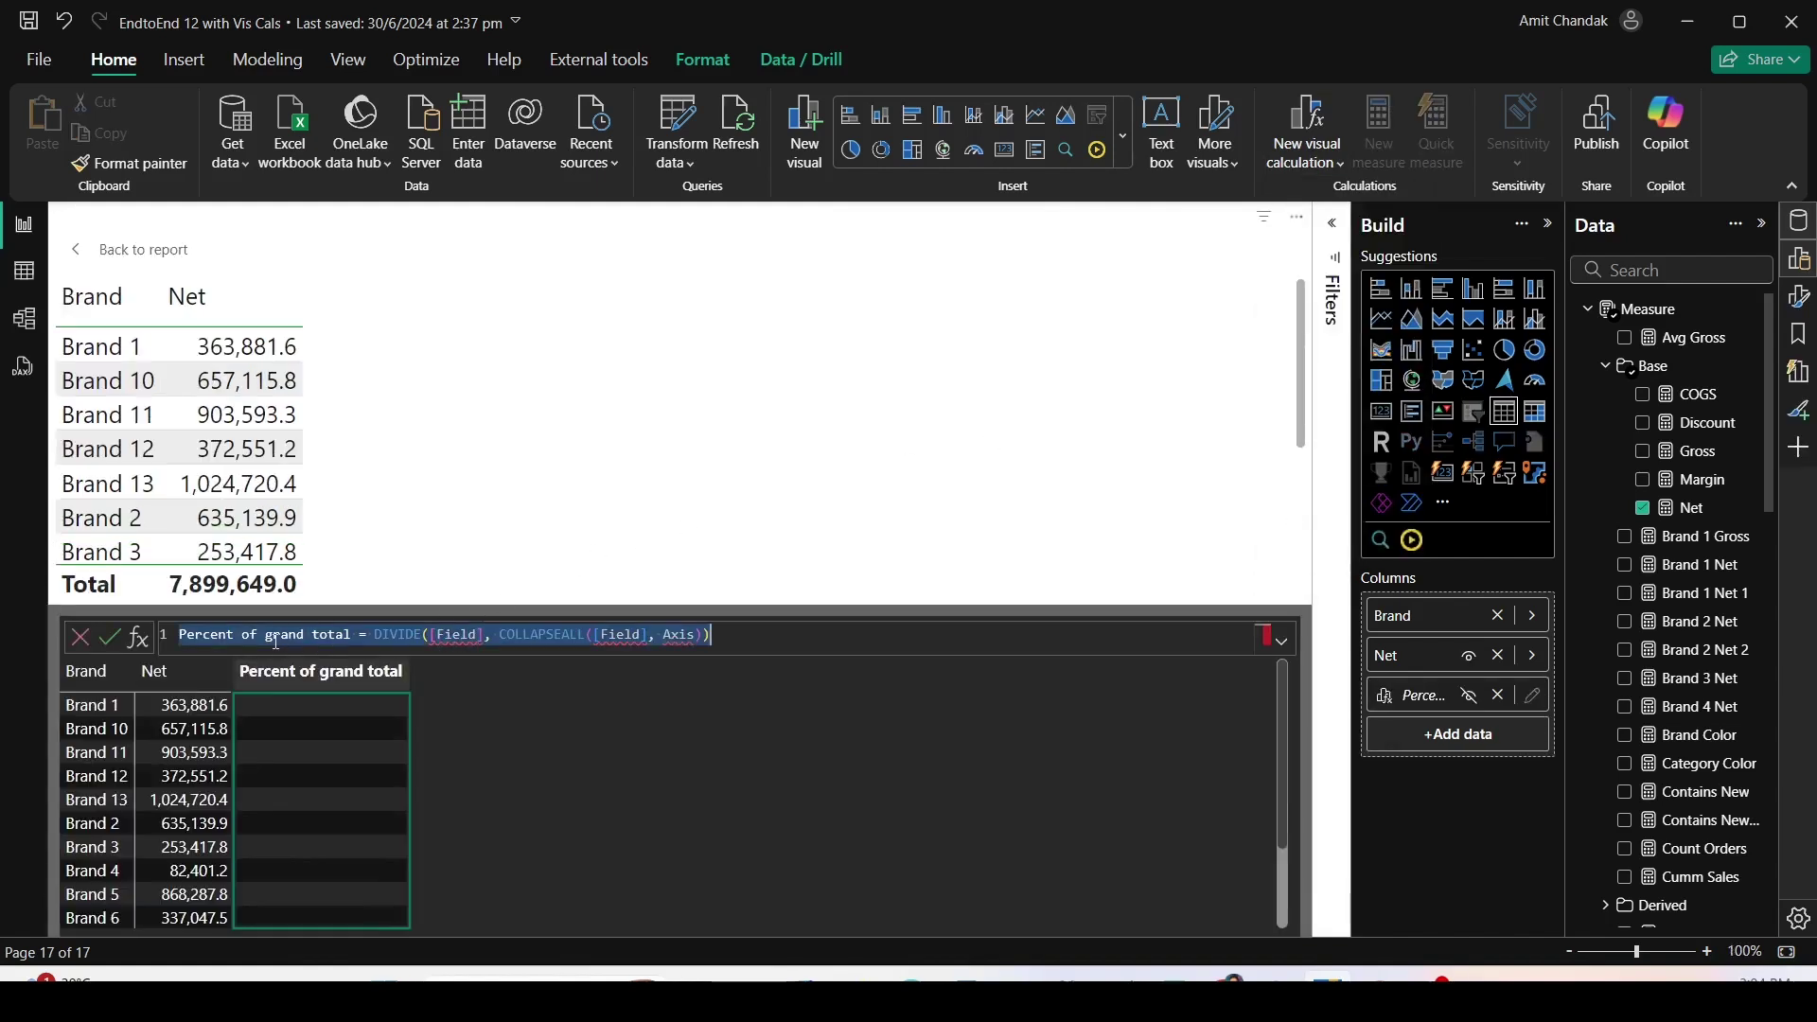
{"action": "left_click", "coordinate": [488, 632]}
{"action": "left_click_drag", "start_coordinate": [489, 631], "coordinate": [430, 635]}
{"action": "type", "text": "[net"}
{"action": "key", "text": "Tab"}
Complete the formula as DIVIDE([net], COLLAPSEALL([Net], ROWS)) and commit it.
{"action": "key", "text": "ctrl+Right"}
{"action": "key", "text": "Right"}
{"action": "key", "text": "shift+Right"}
{"action": "key", "text": "shift+Right"}
{"action": "key", "text": "shift+Right"}
{"action": "key", "text": "shift+Right"}
{"action": "key", "text": "shift+Right"}
{"action": "key", "text": "shift+Right"}
{"action": "key", "text": "shift+Right"}
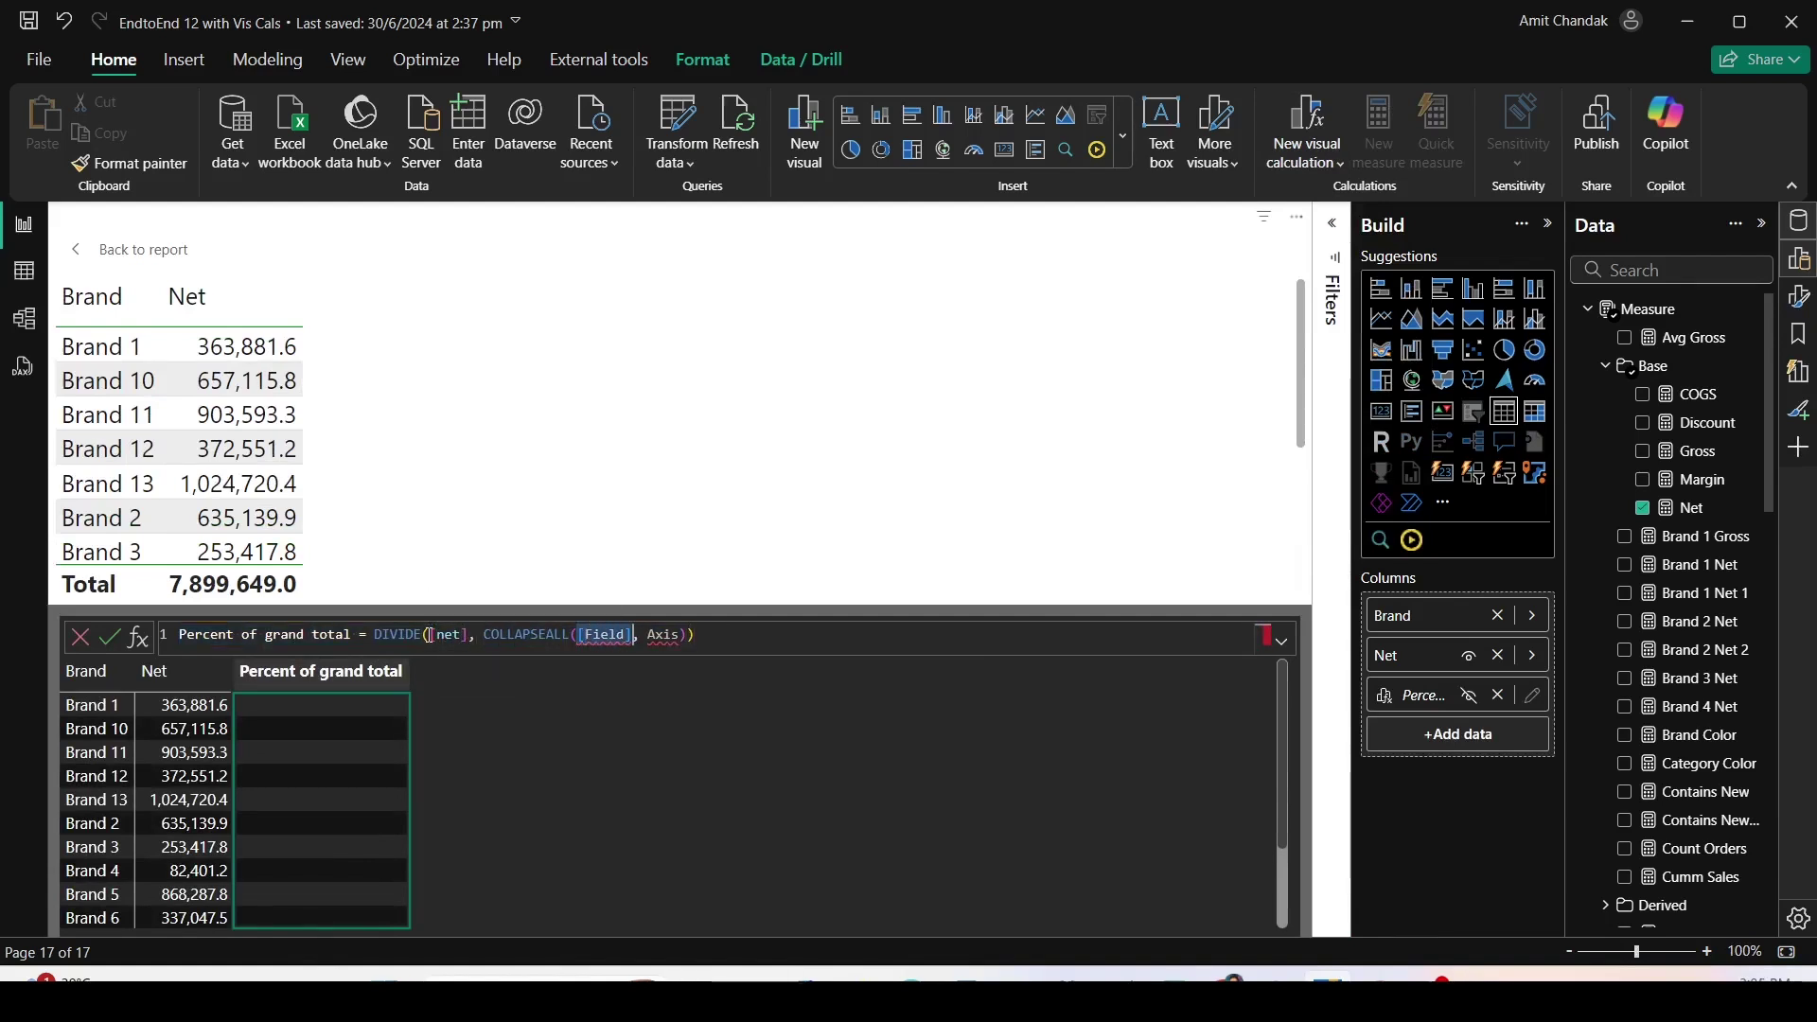
{"action": "type", "text": "[Net"}
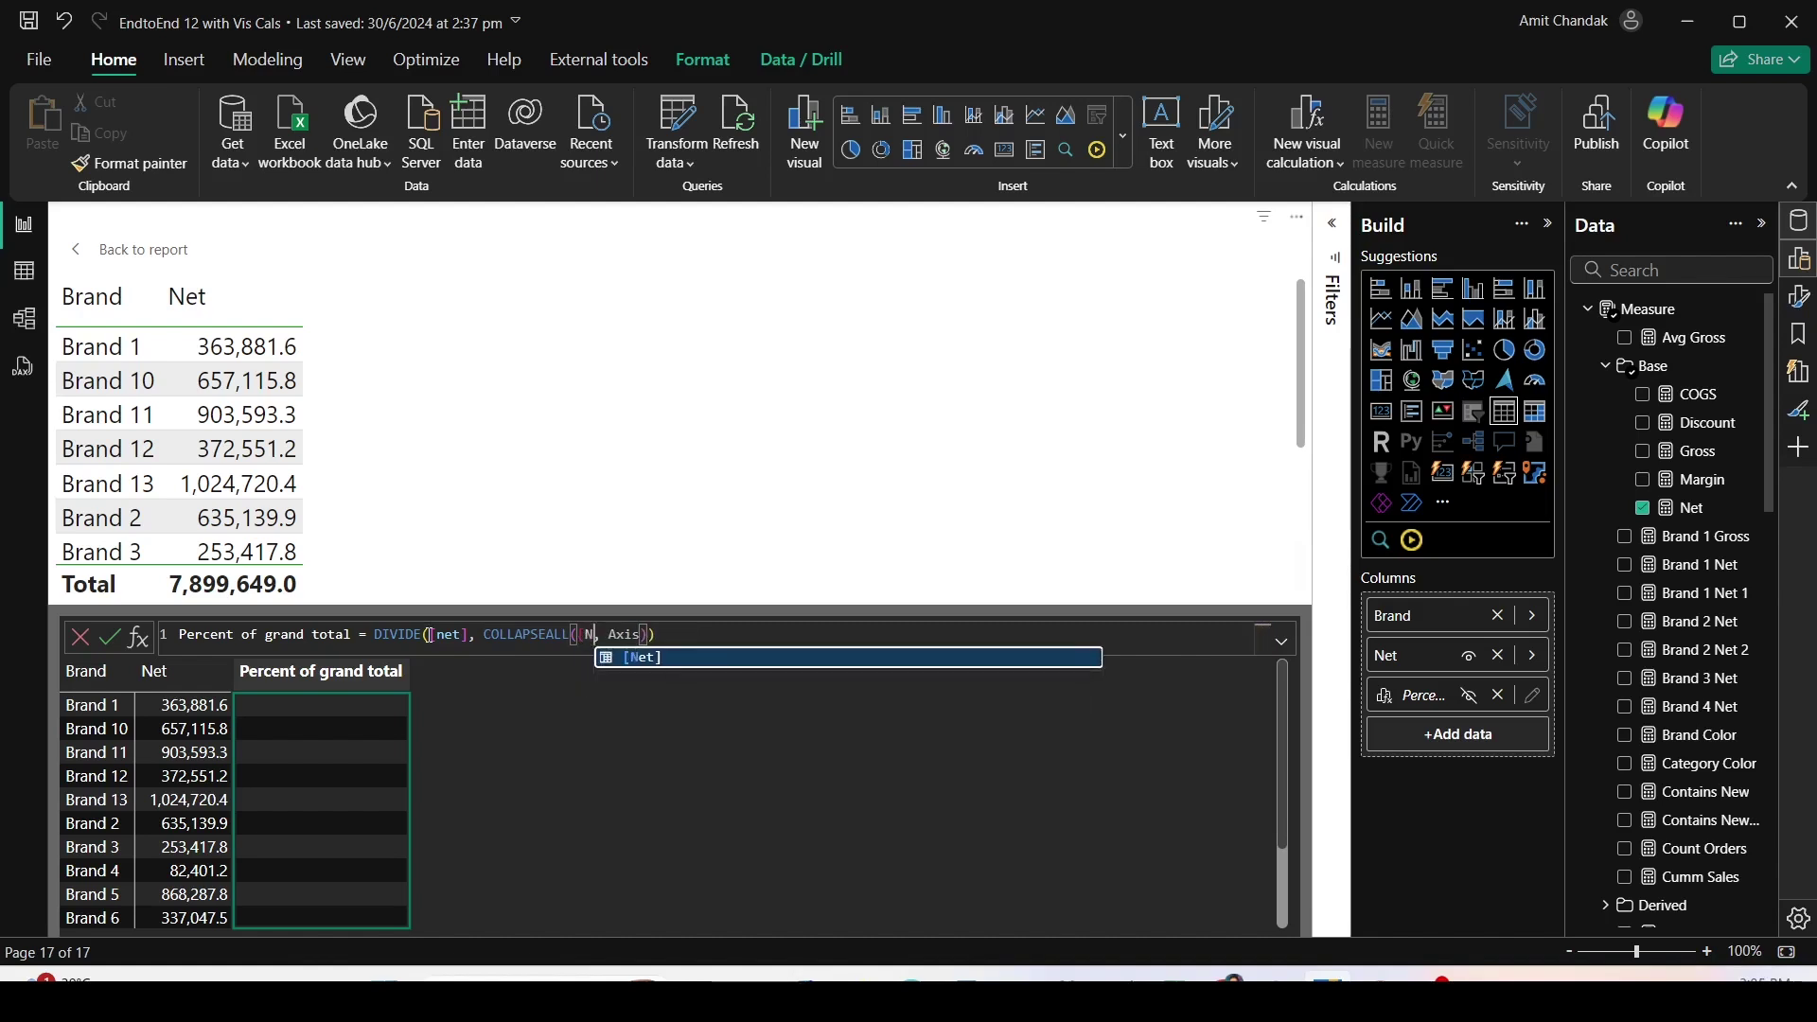
{"action": "key", "text": "Tab"}
{"action": "key", "text": "Right"}
{"action": "key", "text": "Right"}
{"action": "key", "text": "Right"}
{"action": "key", "text": "shift+Right"}
{"action": "key", "text": "shift+Right"}
{"action": "key", "text": "shift+Right"}
{"action": "key", "text": "shift+Right"}
{"action": "type", "text": "R"}
{"action": "key", "text": "Tab"}
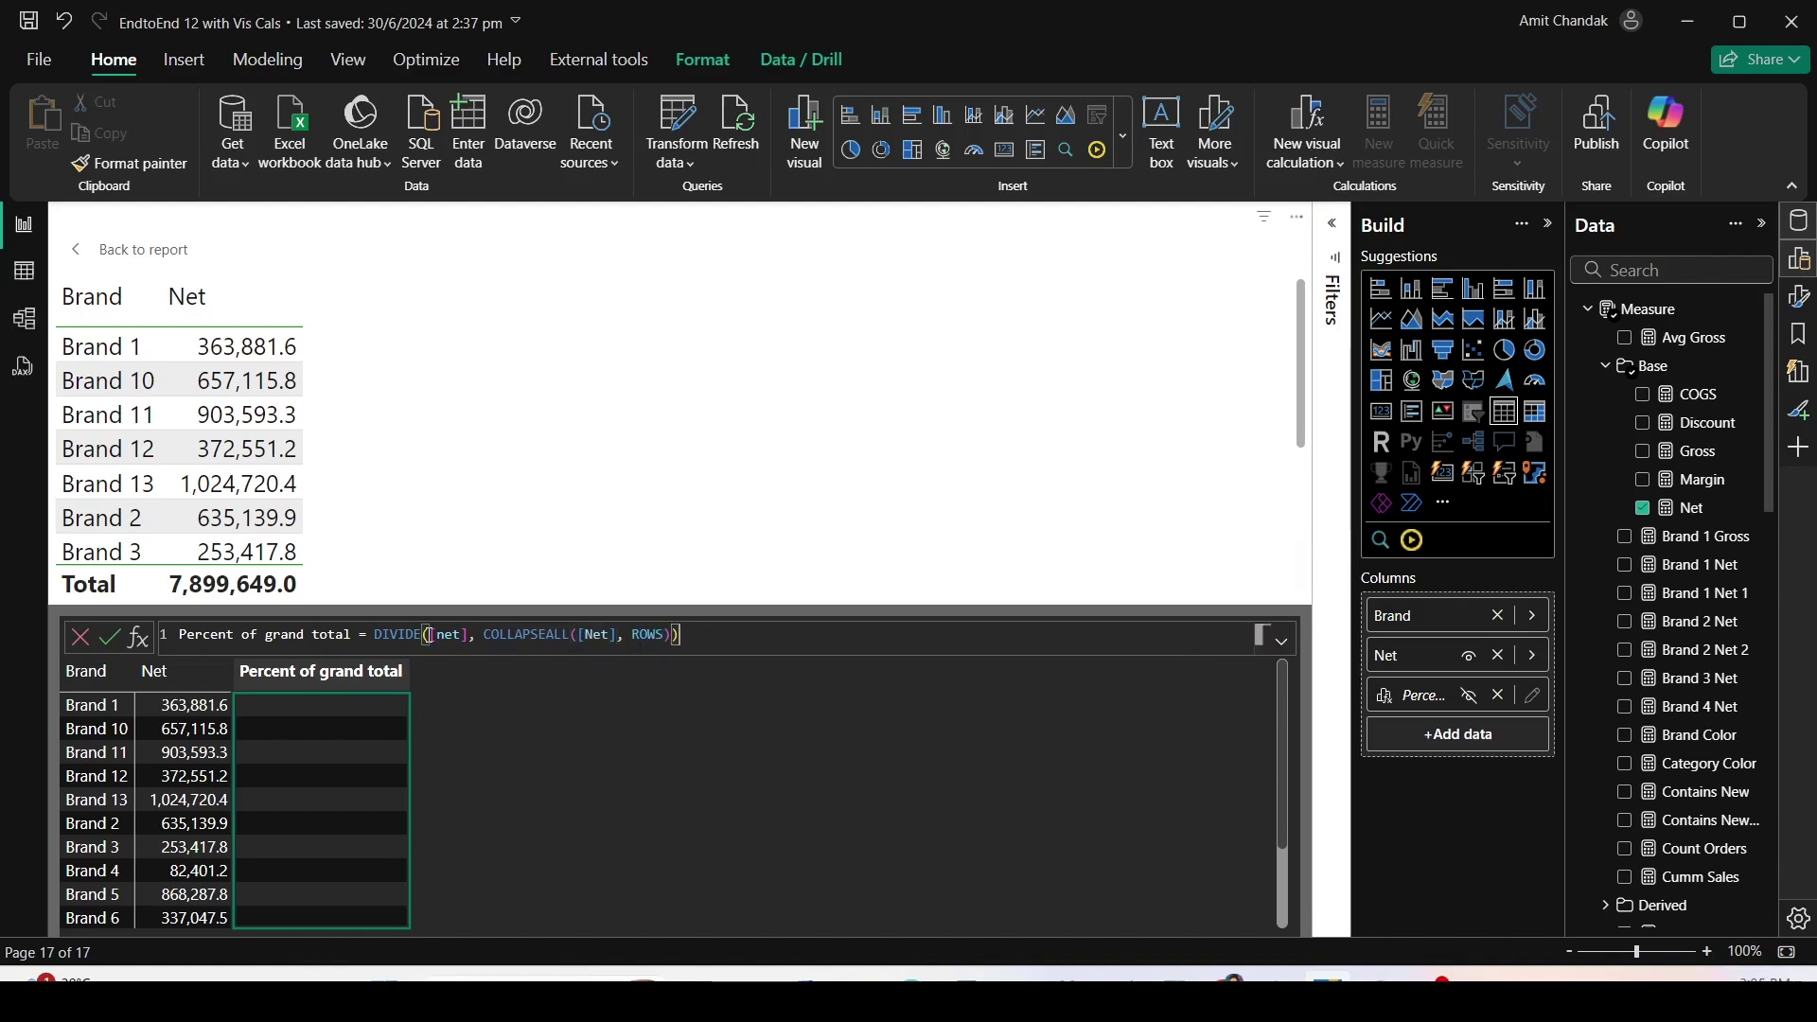
{"action": "key", "text": "Return"}
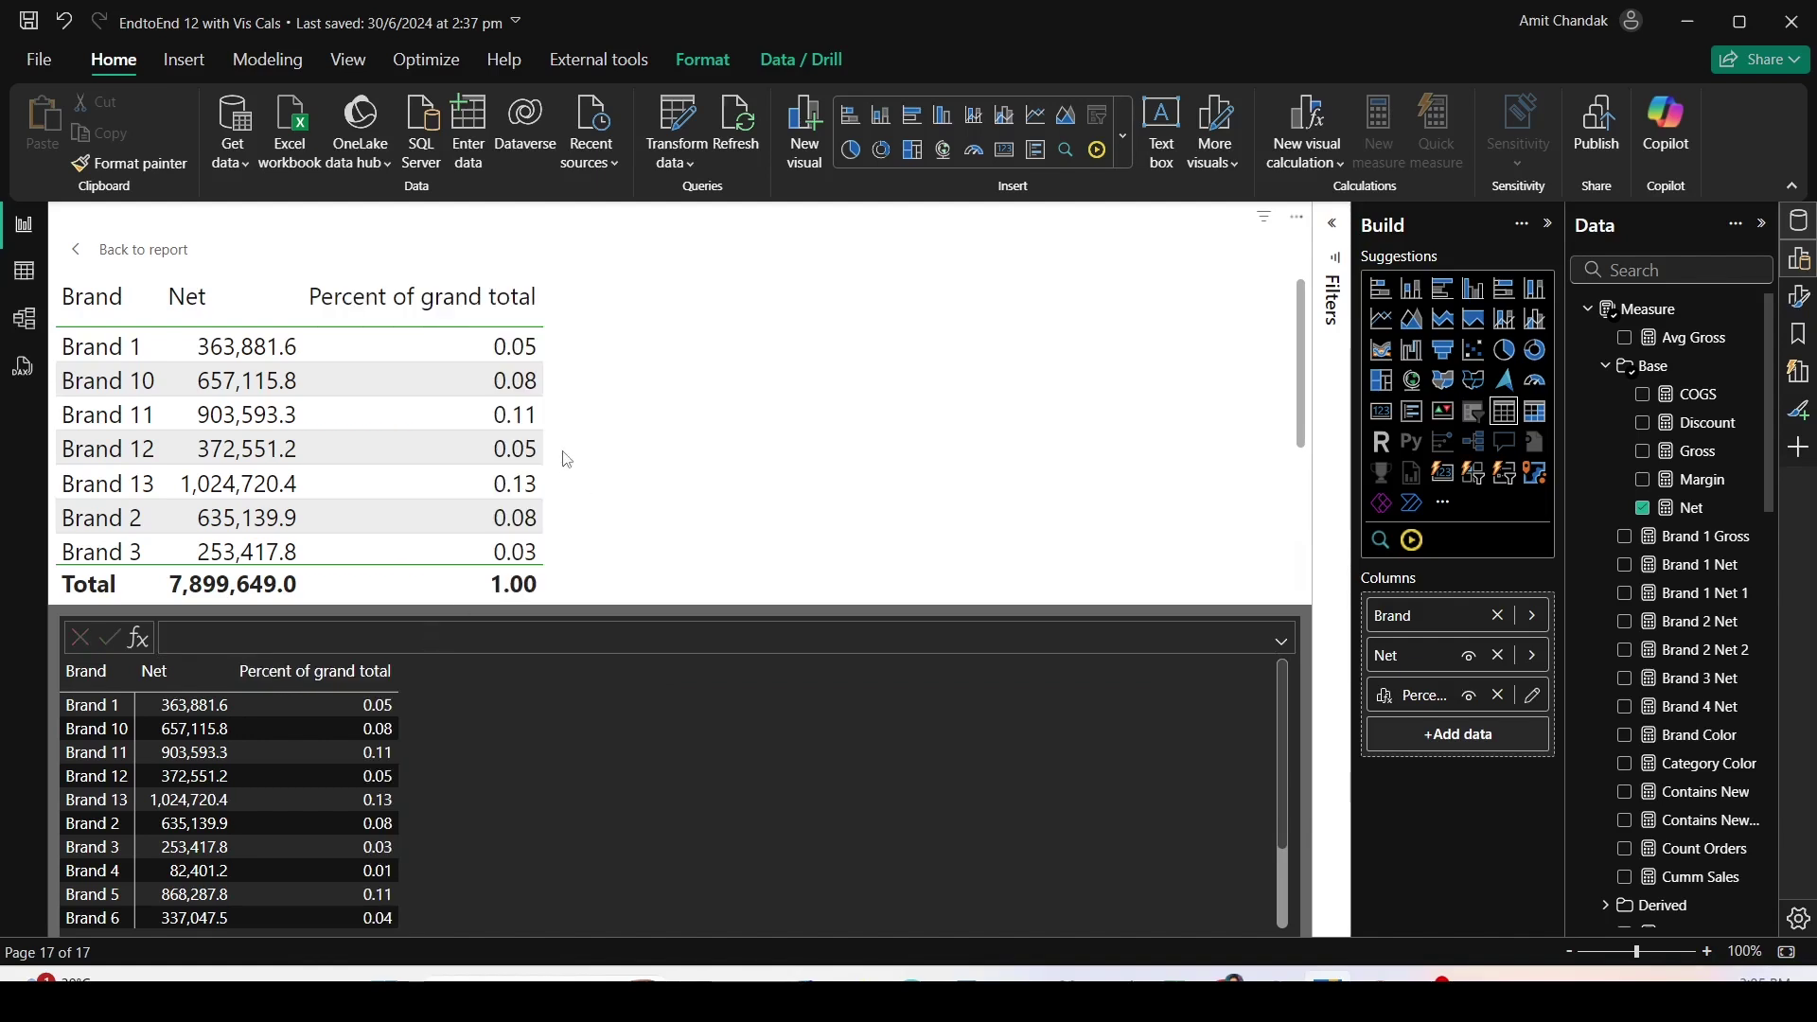
Set Percent of grand total's data format to Percentage with 2 decimals, totalling 100.00%.
{"action": "left_click", "coordinate": [102, 265]}
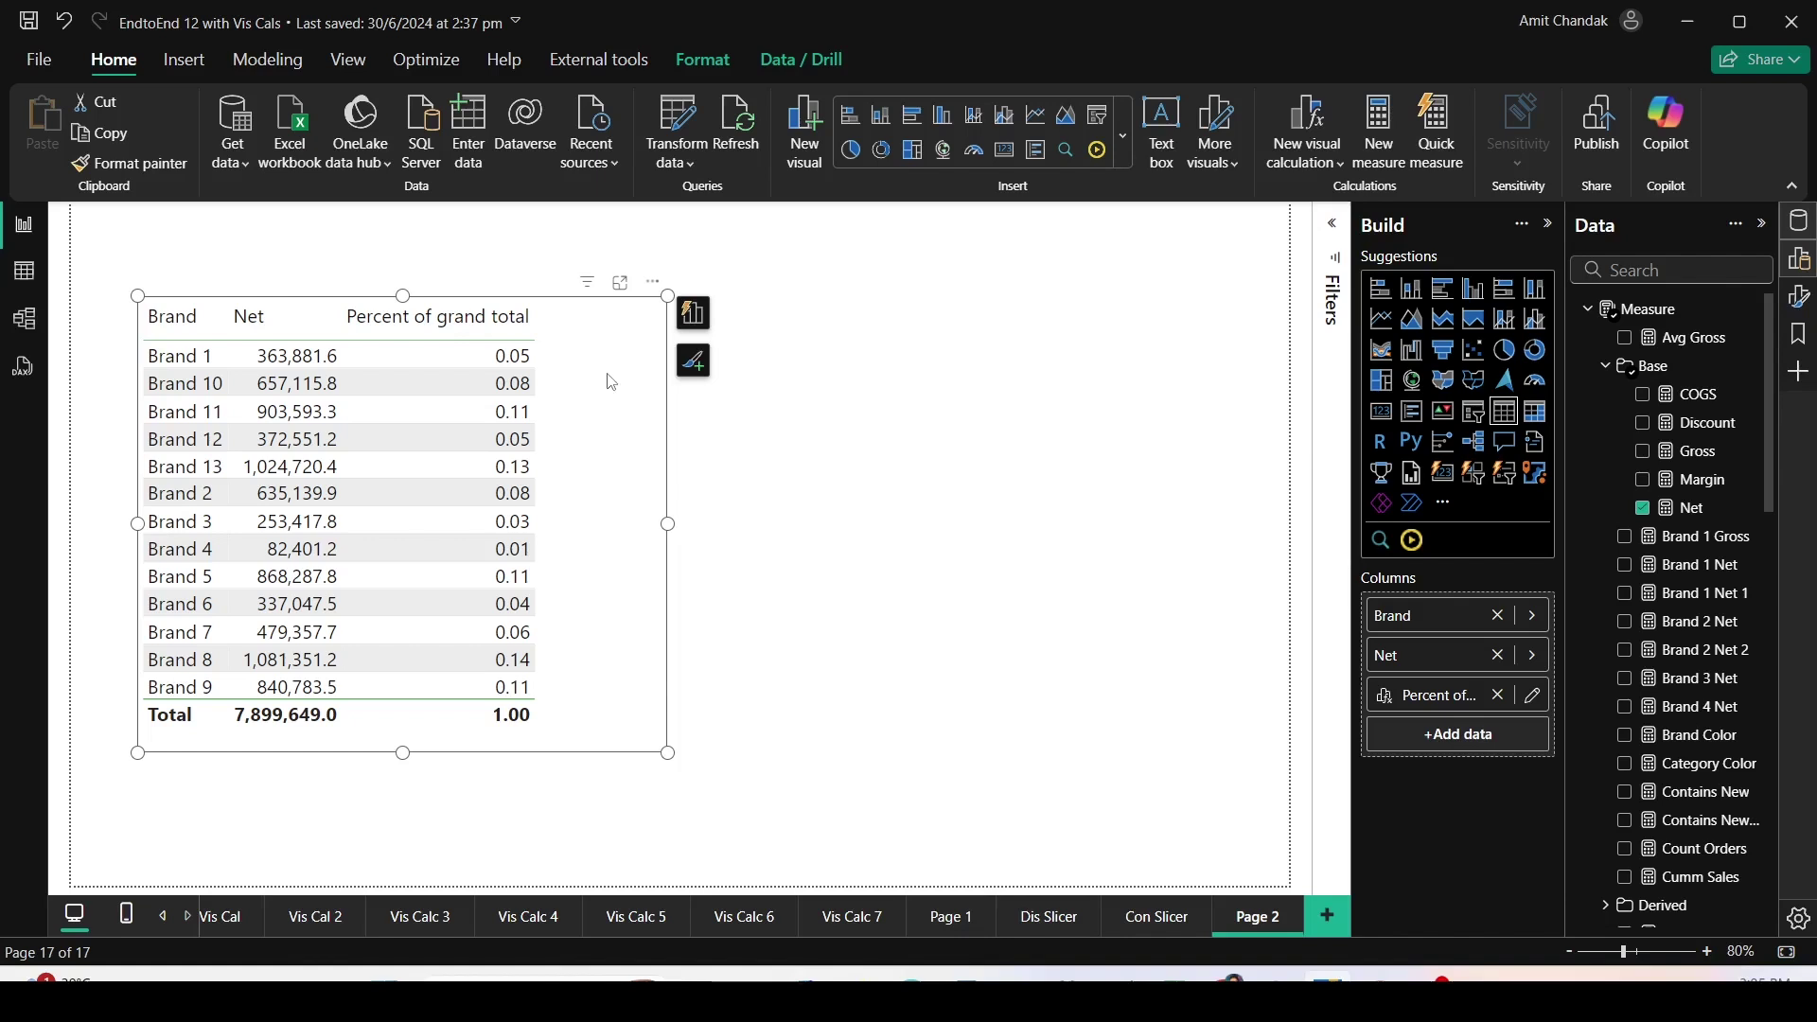
{"action": "left_click", "coordinate": [1797, 299]}
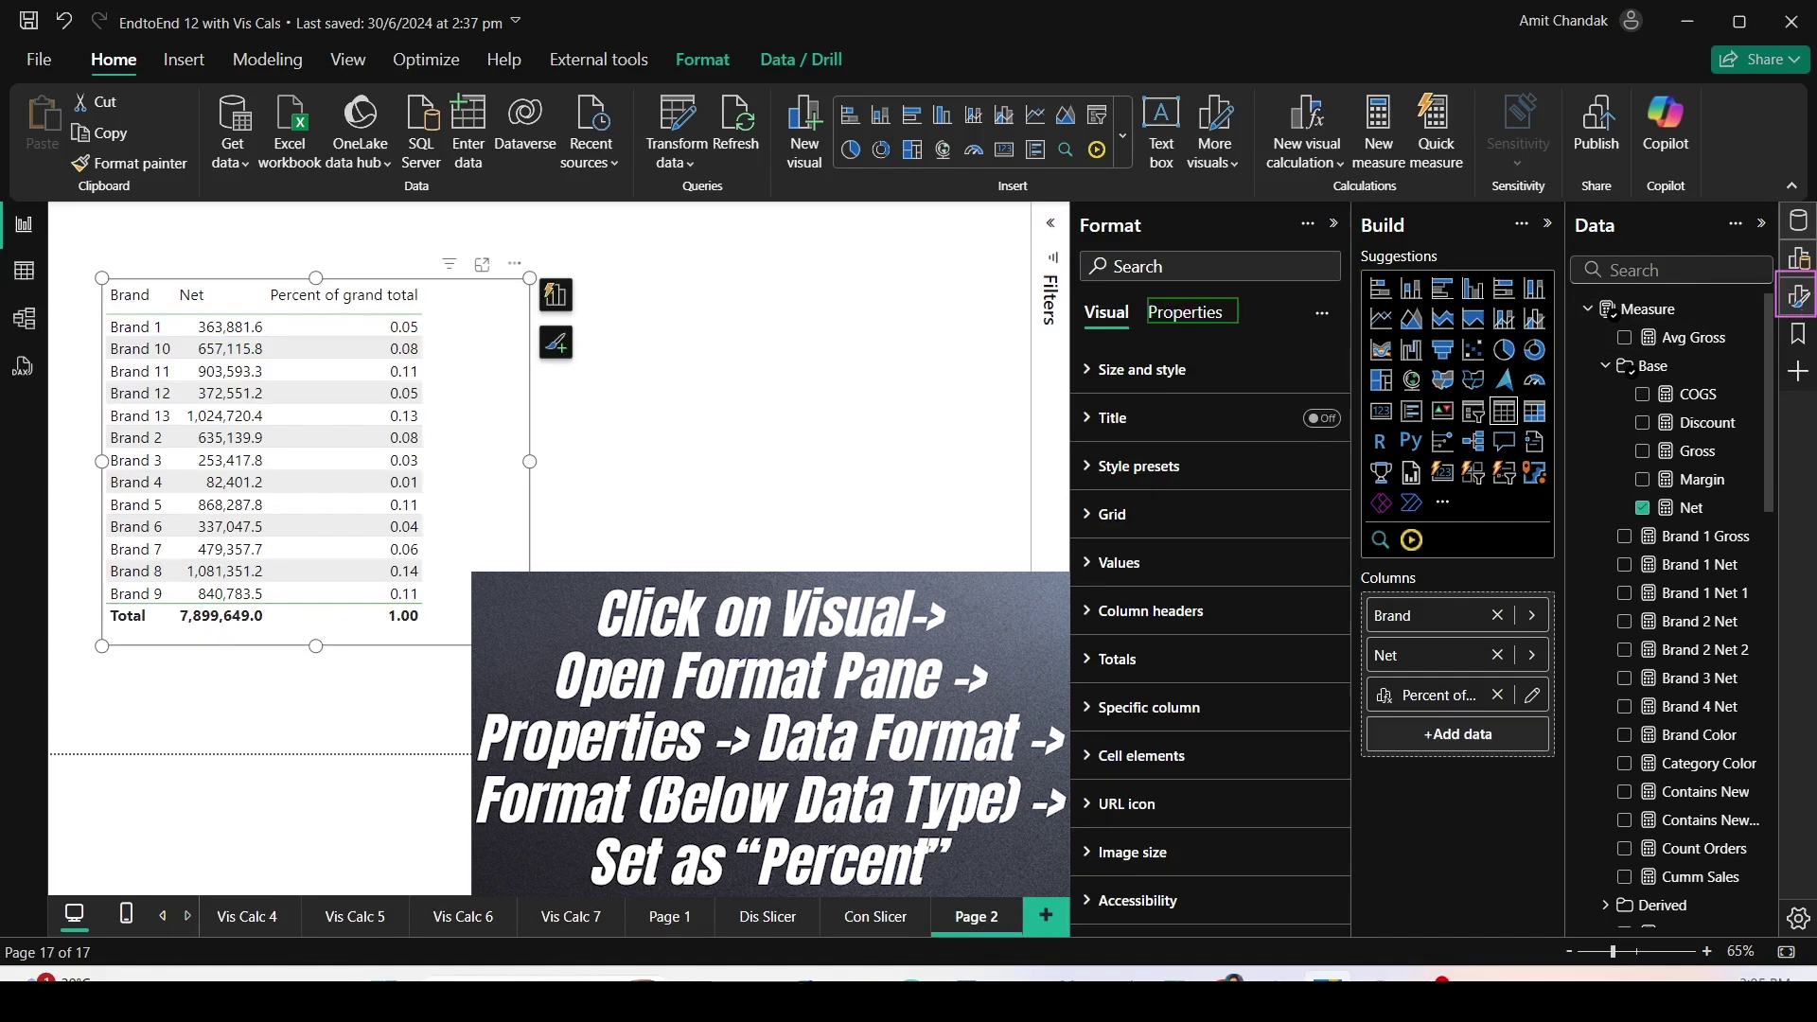
{"action": "left_click", "coordinate": [1194, 317]}
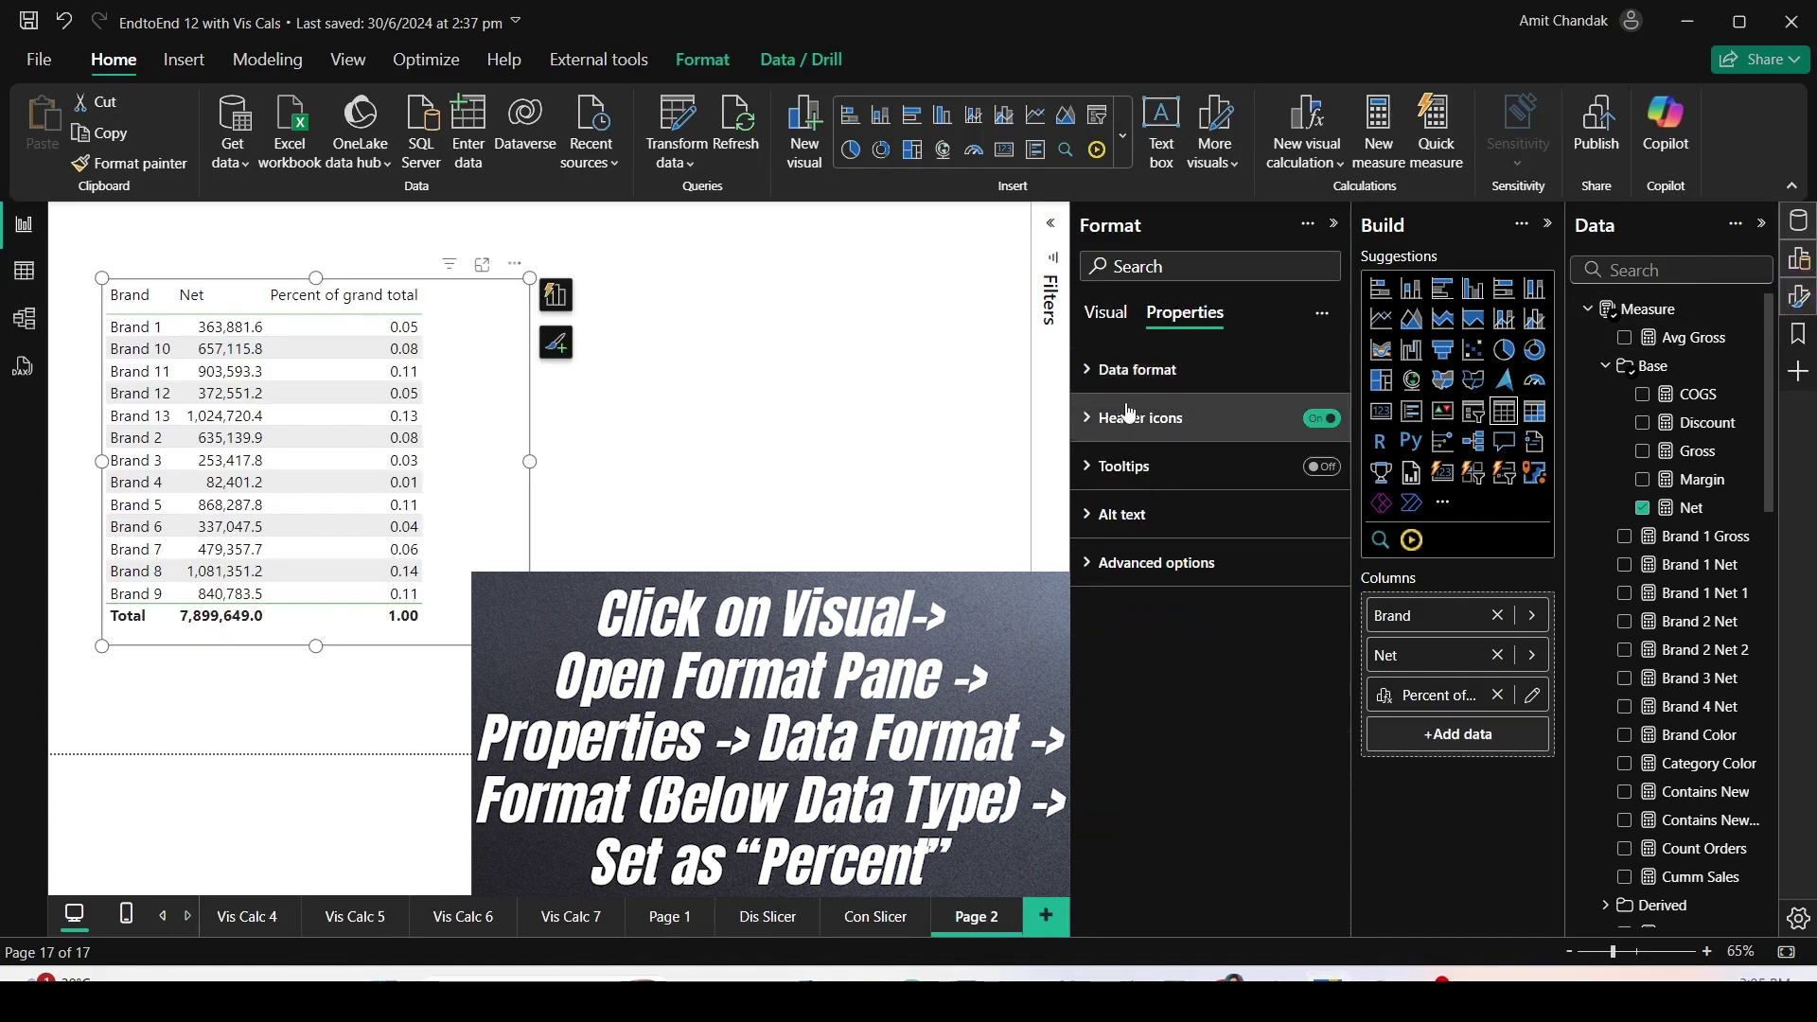
{"action": "left_click", "coordinate": [1084, 373]}
{"action": "left_click", "coordinate": [1156, 465]}
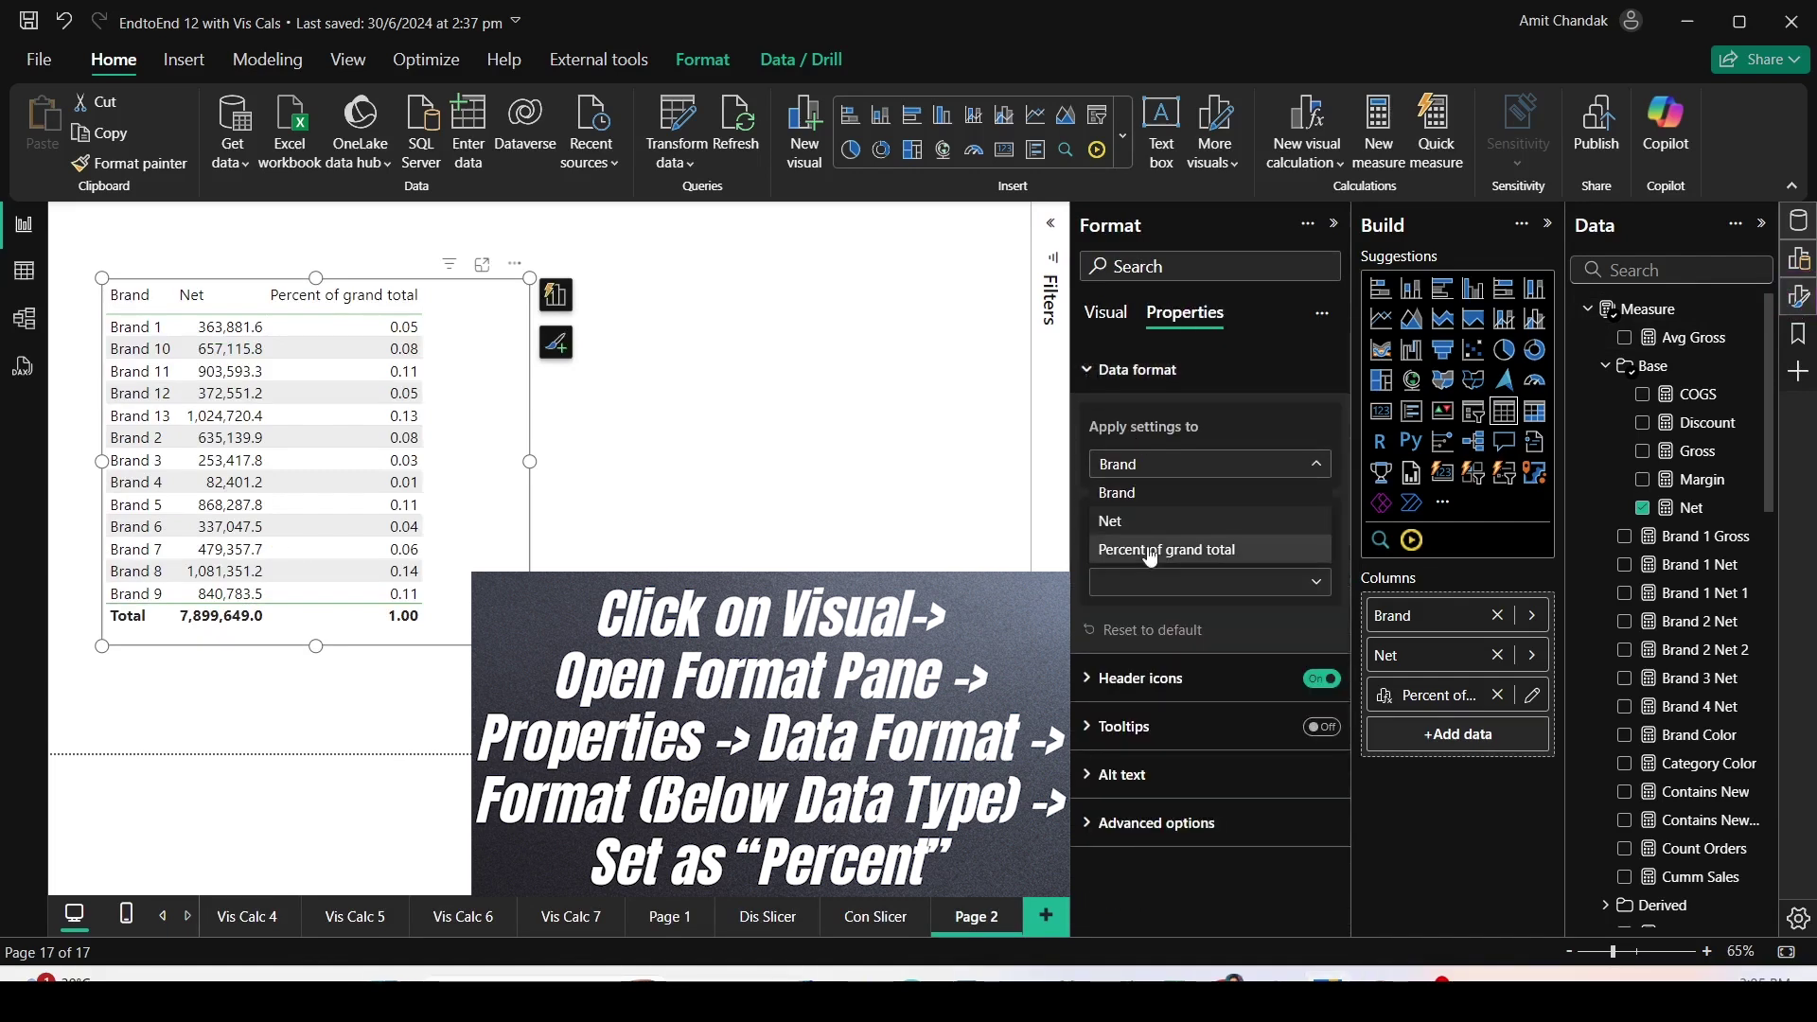
{"action": "left_click", "coordinate": [1151, 555]}
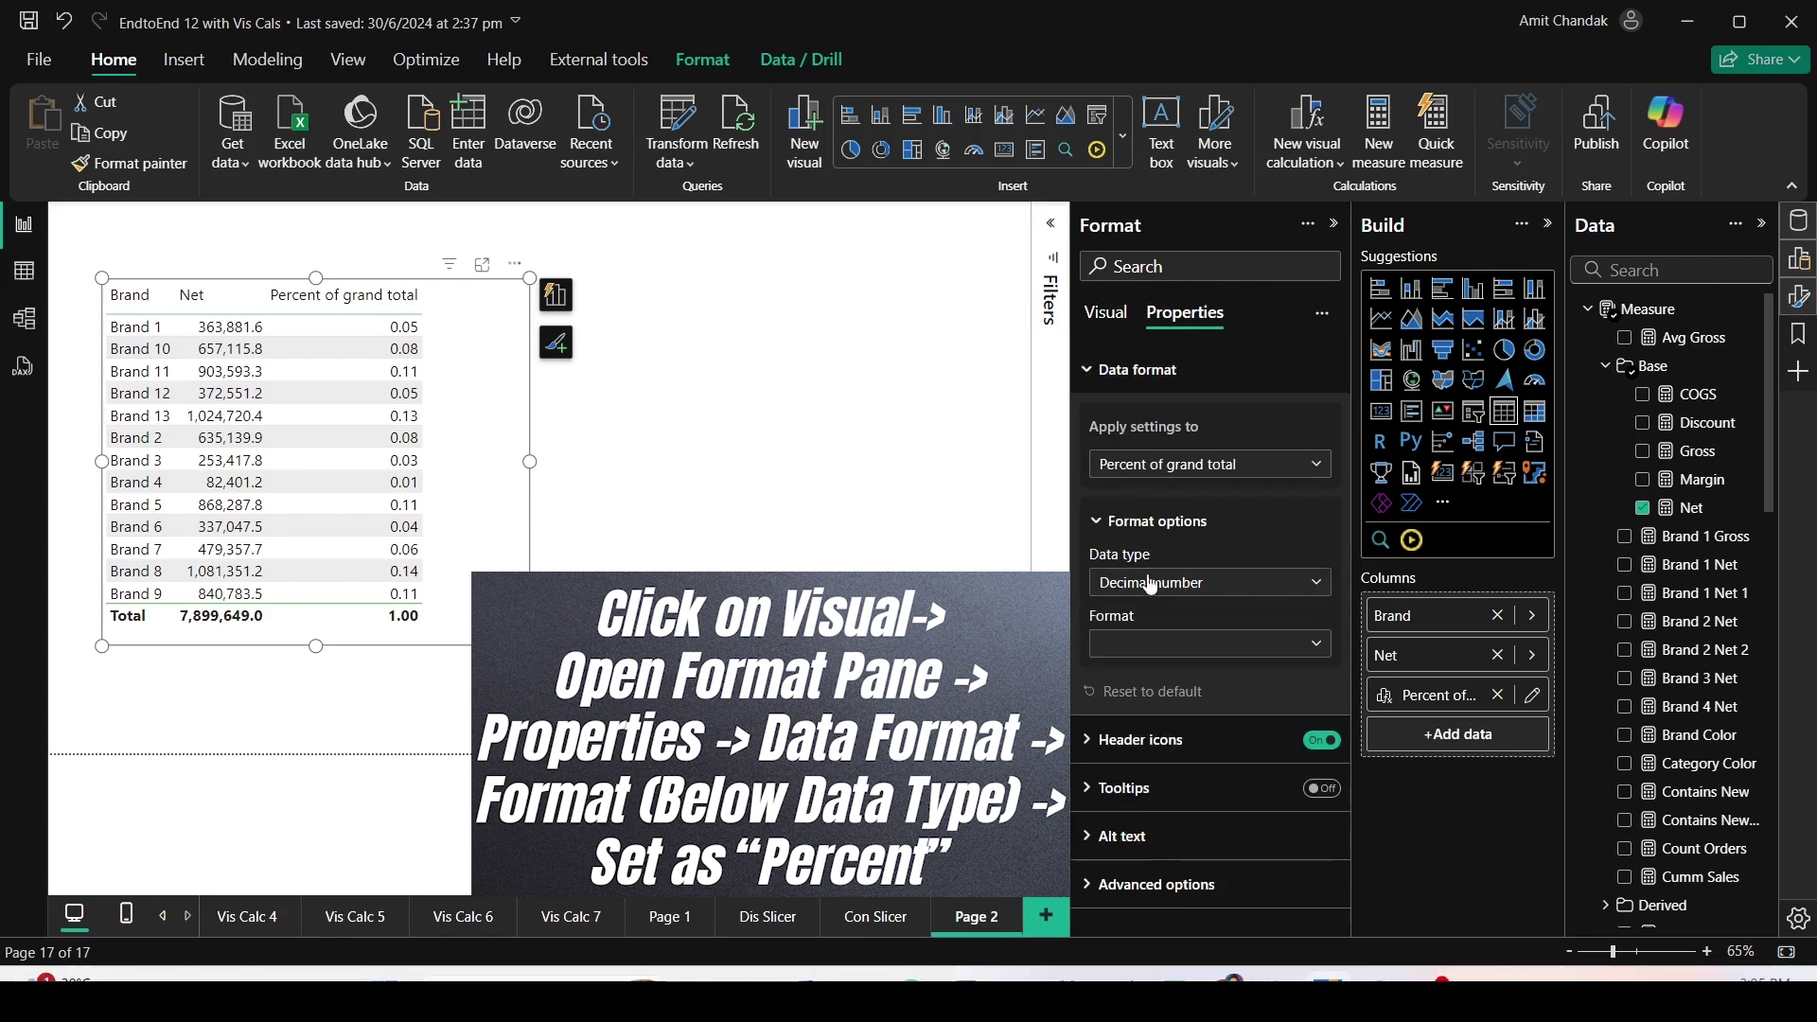
{"action": "left_click", "coordinate": [1154, 646]}
{"action": "left_click", "coordinate": [1151, 783]}
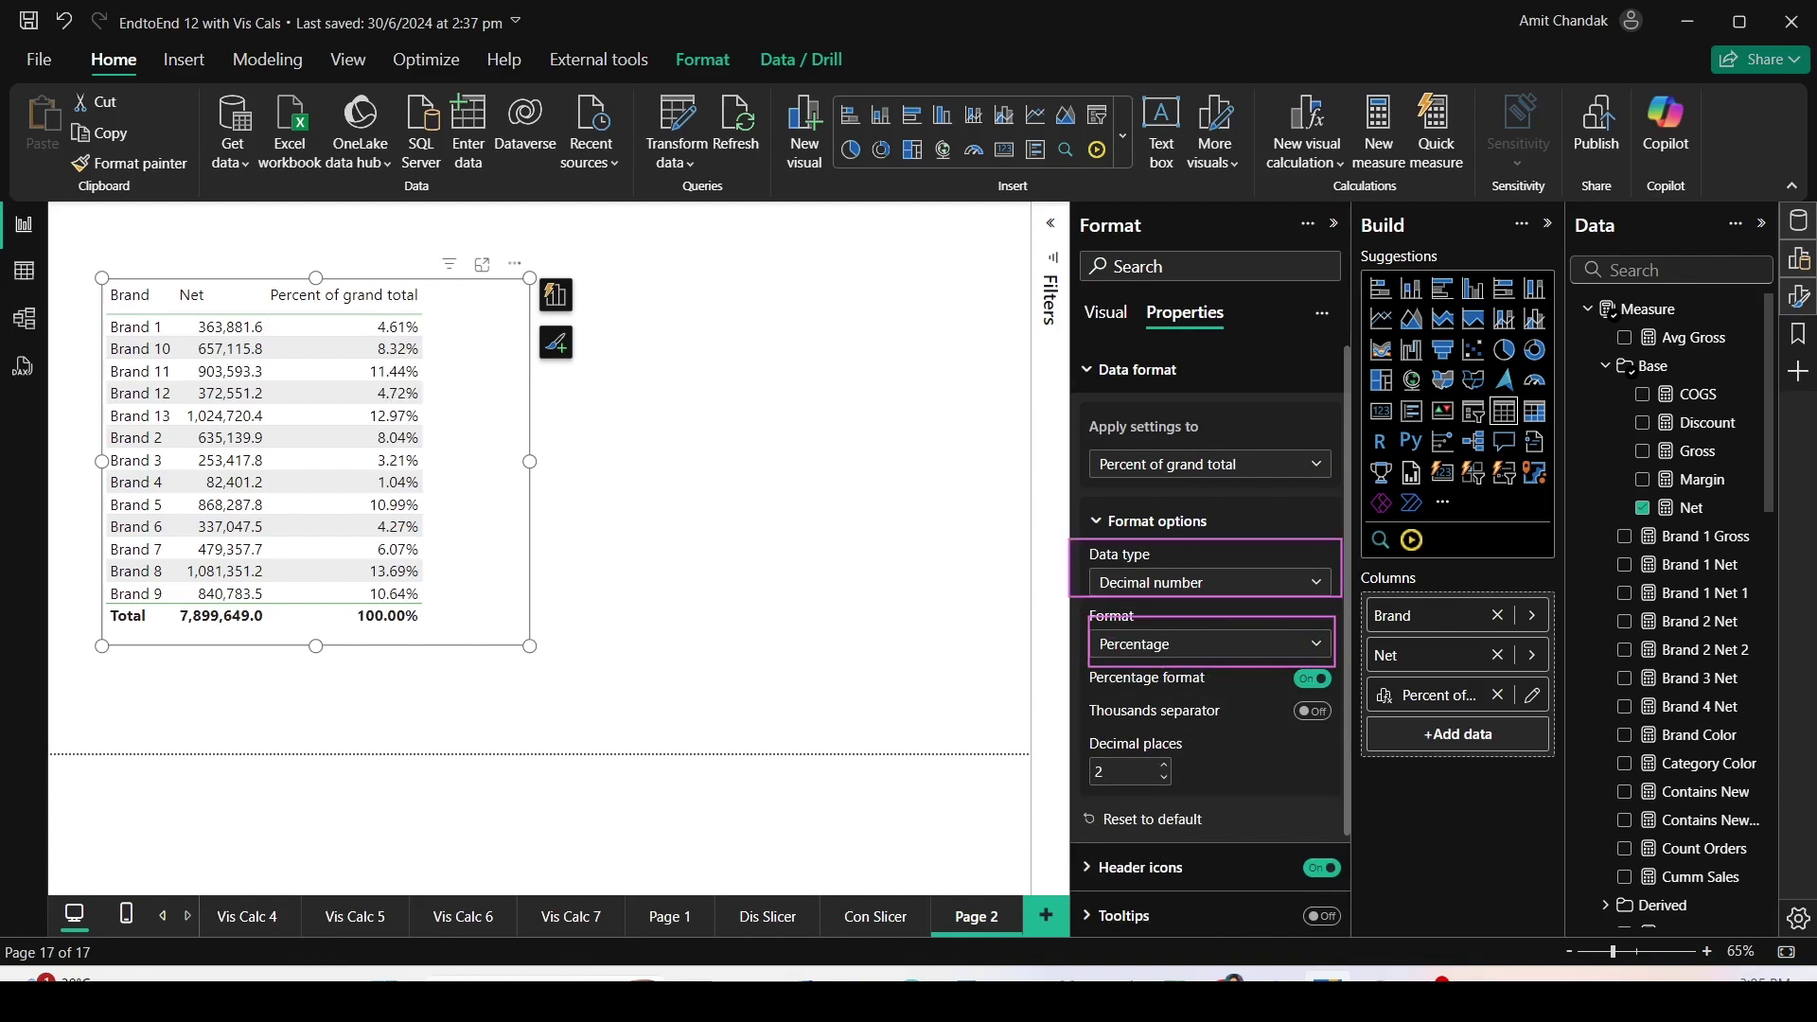
{"action": "mouse_move", "coordinate": [278, 243]}
{"action": "left_mouse_down"}
{"action": "mouse_move", "coordinate": [412, 446]}
{"action": "mouse_move", "coordinate": [458, 641]}
{"action": "left_mouse_up"}
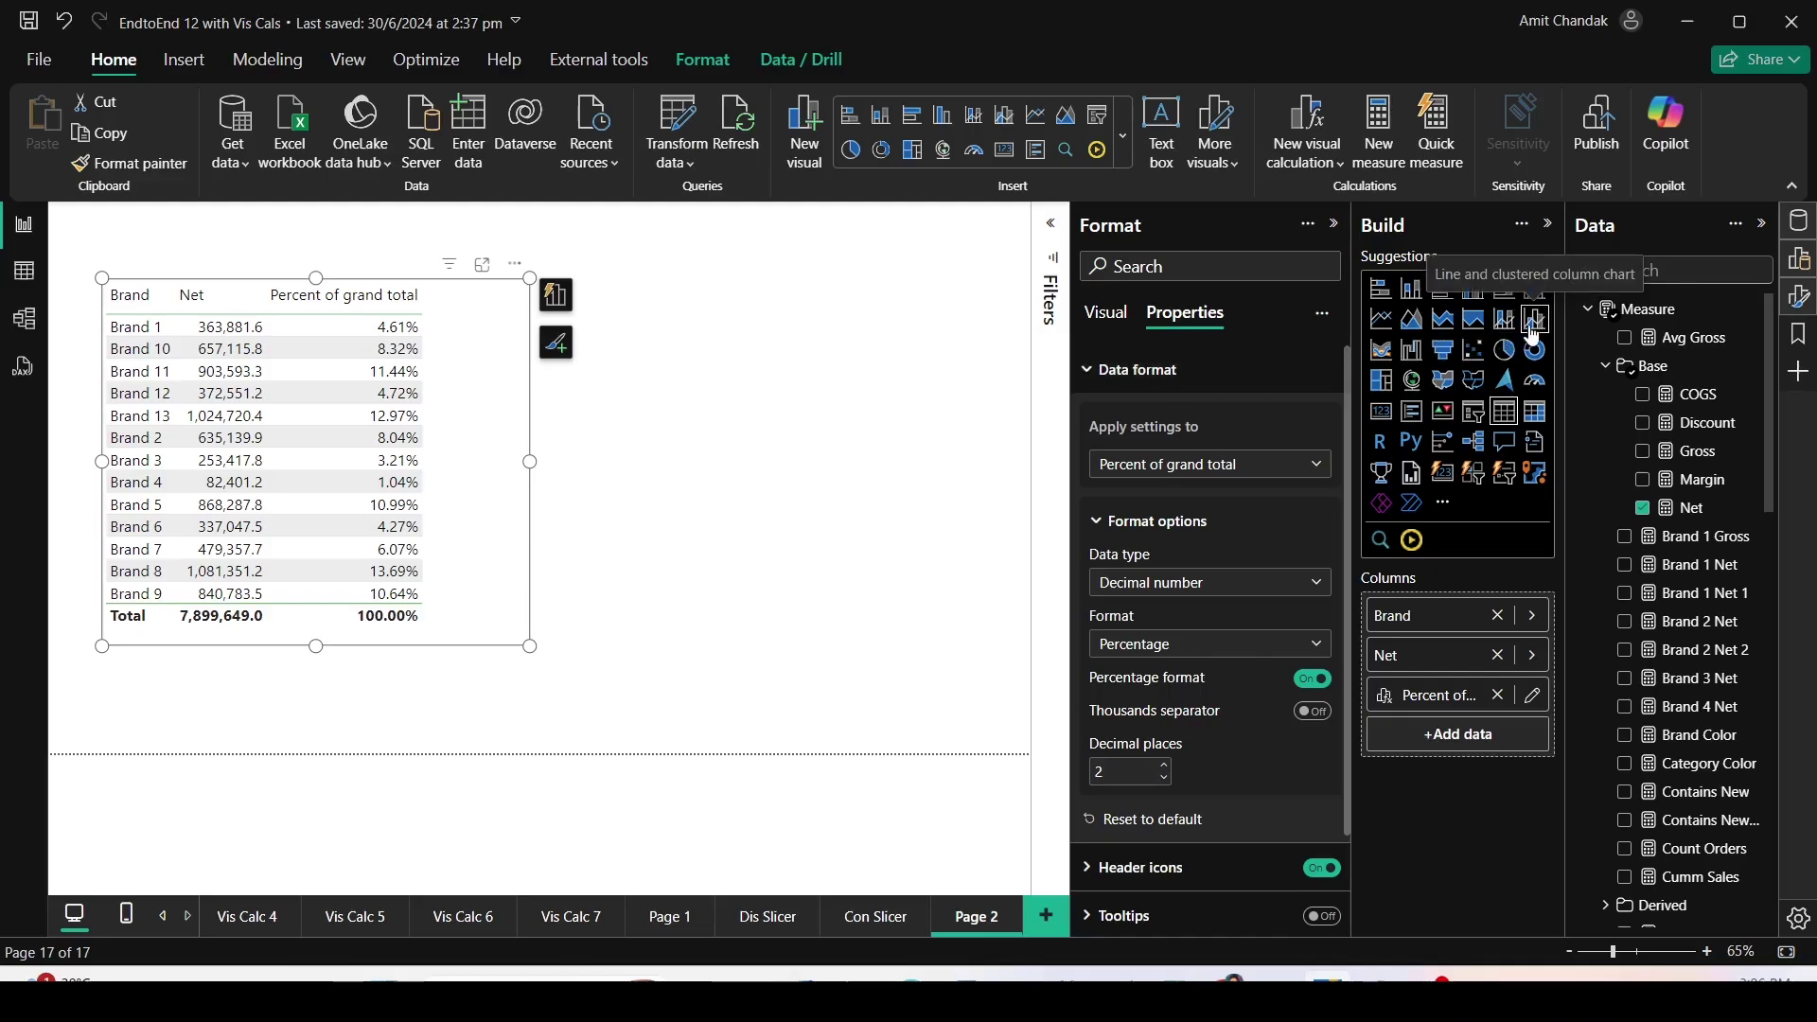
Switch to a Line and clustered column chart with Percent of grand total as the line, sorted by Brand.
{"action": "left_click", "coordinate": [1532, 324]}
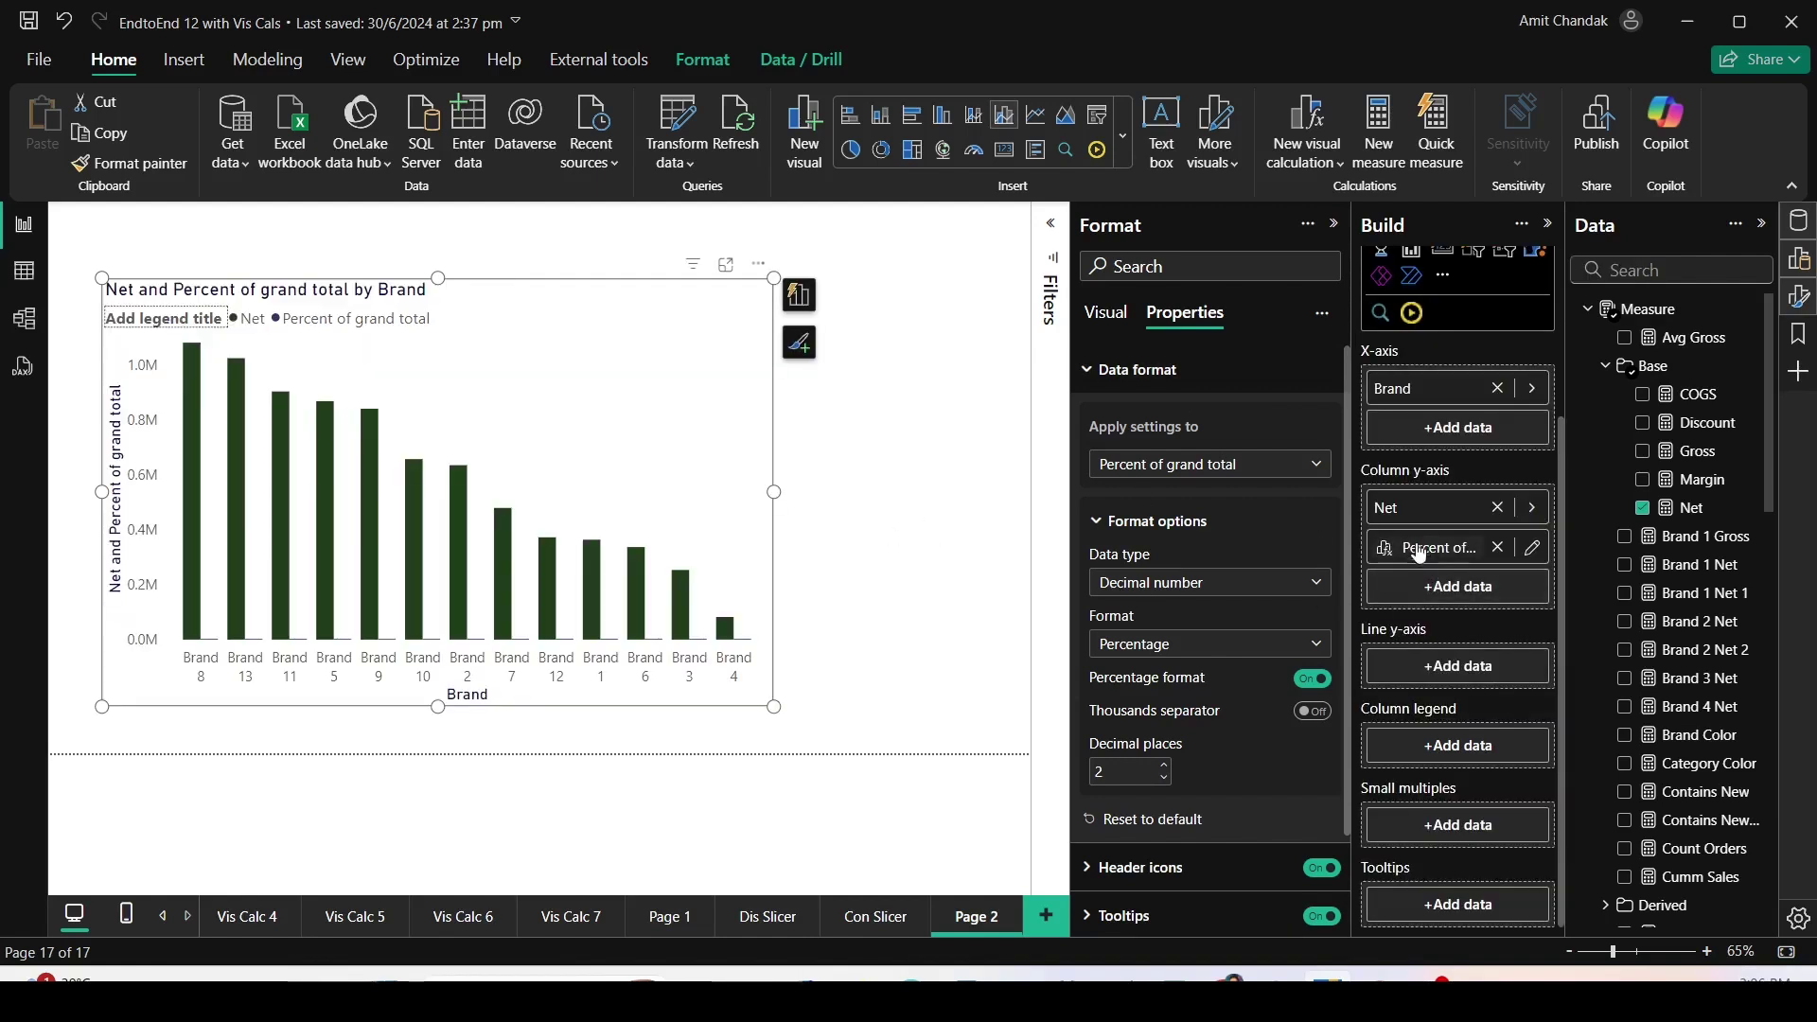
{"action": "left_click_drag", "start_coordinate": [1418, 554], "coordinate": [1429, 667]}
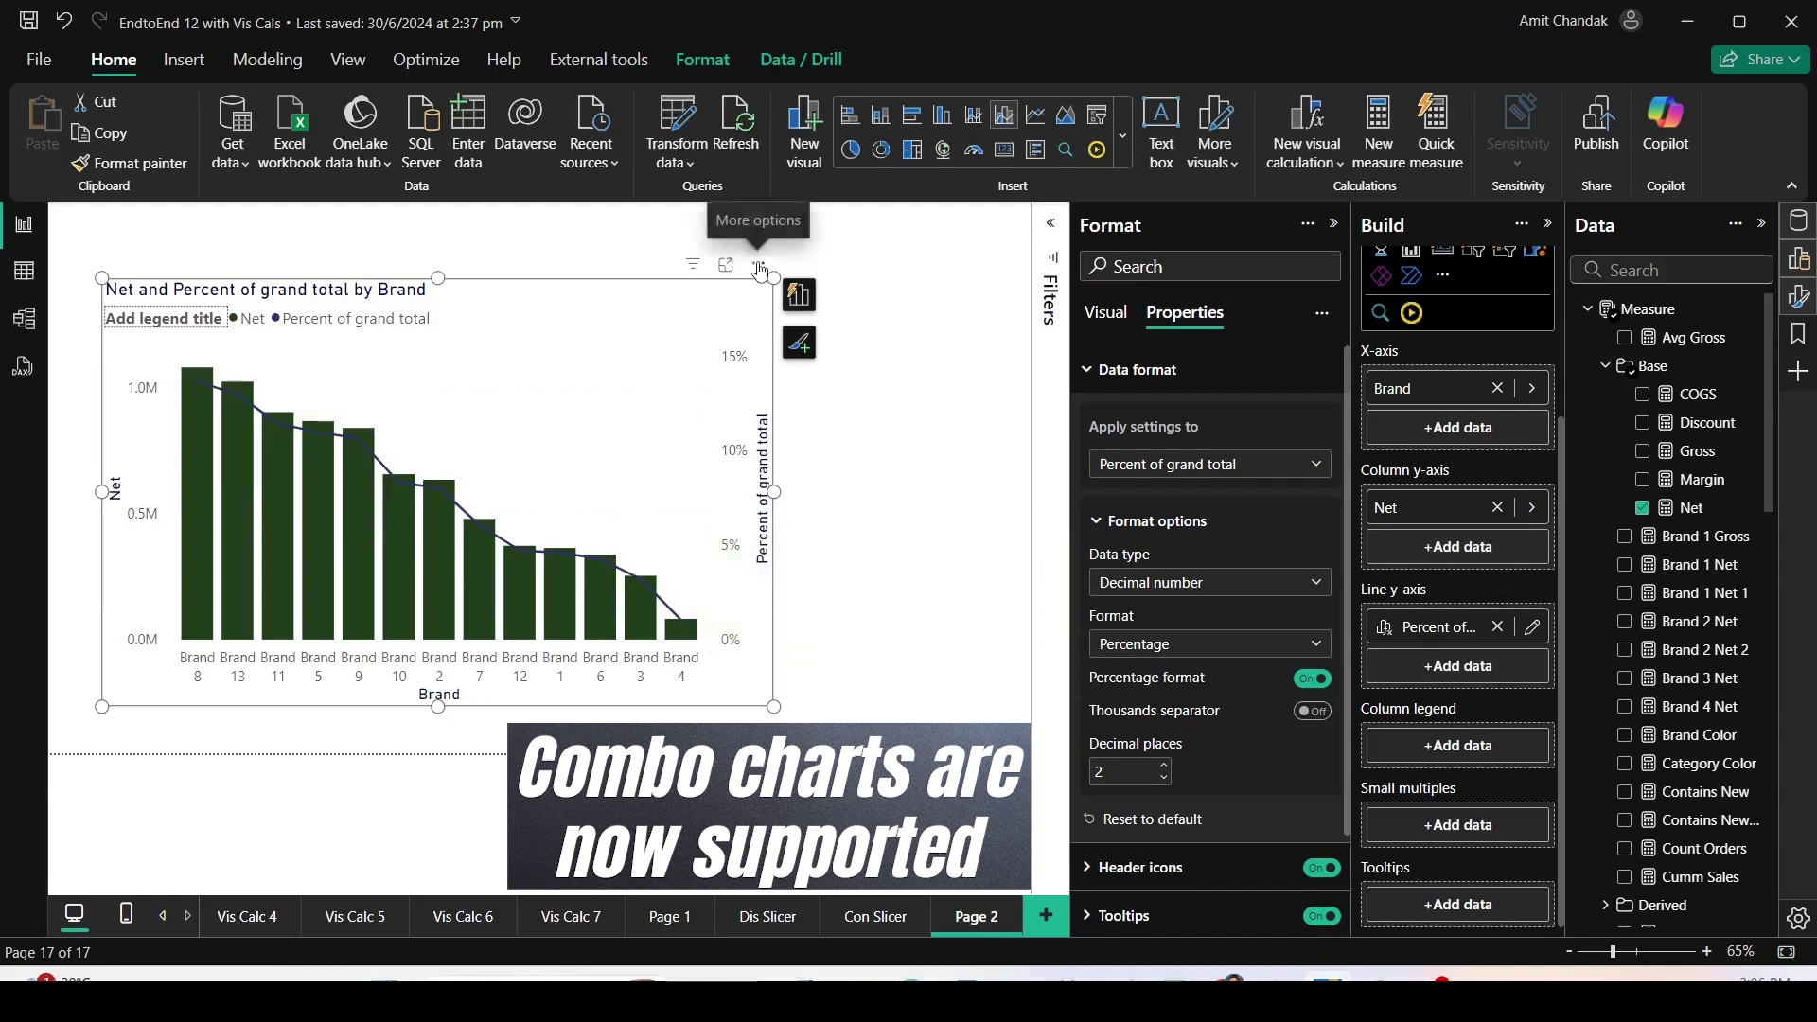
{"action": "left_click", "coordinate": [759, 263]}
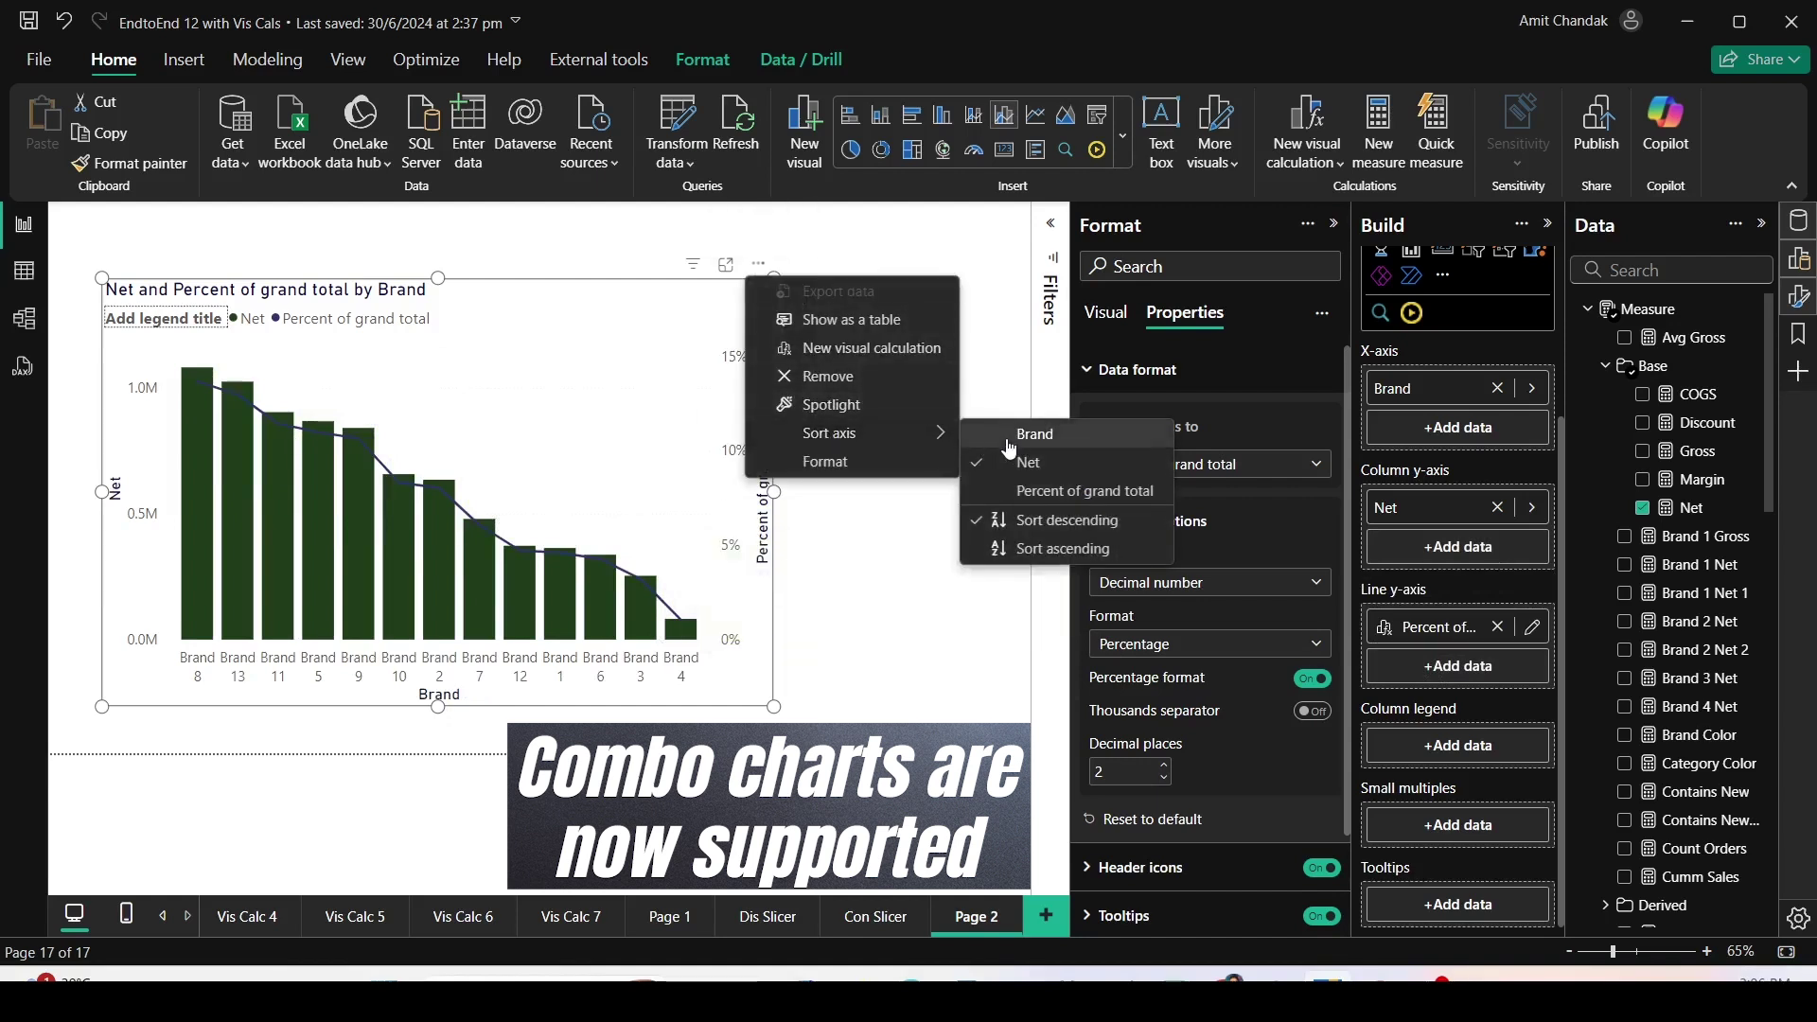
{"action": "left_click", "coordinate": [1010, 446]}
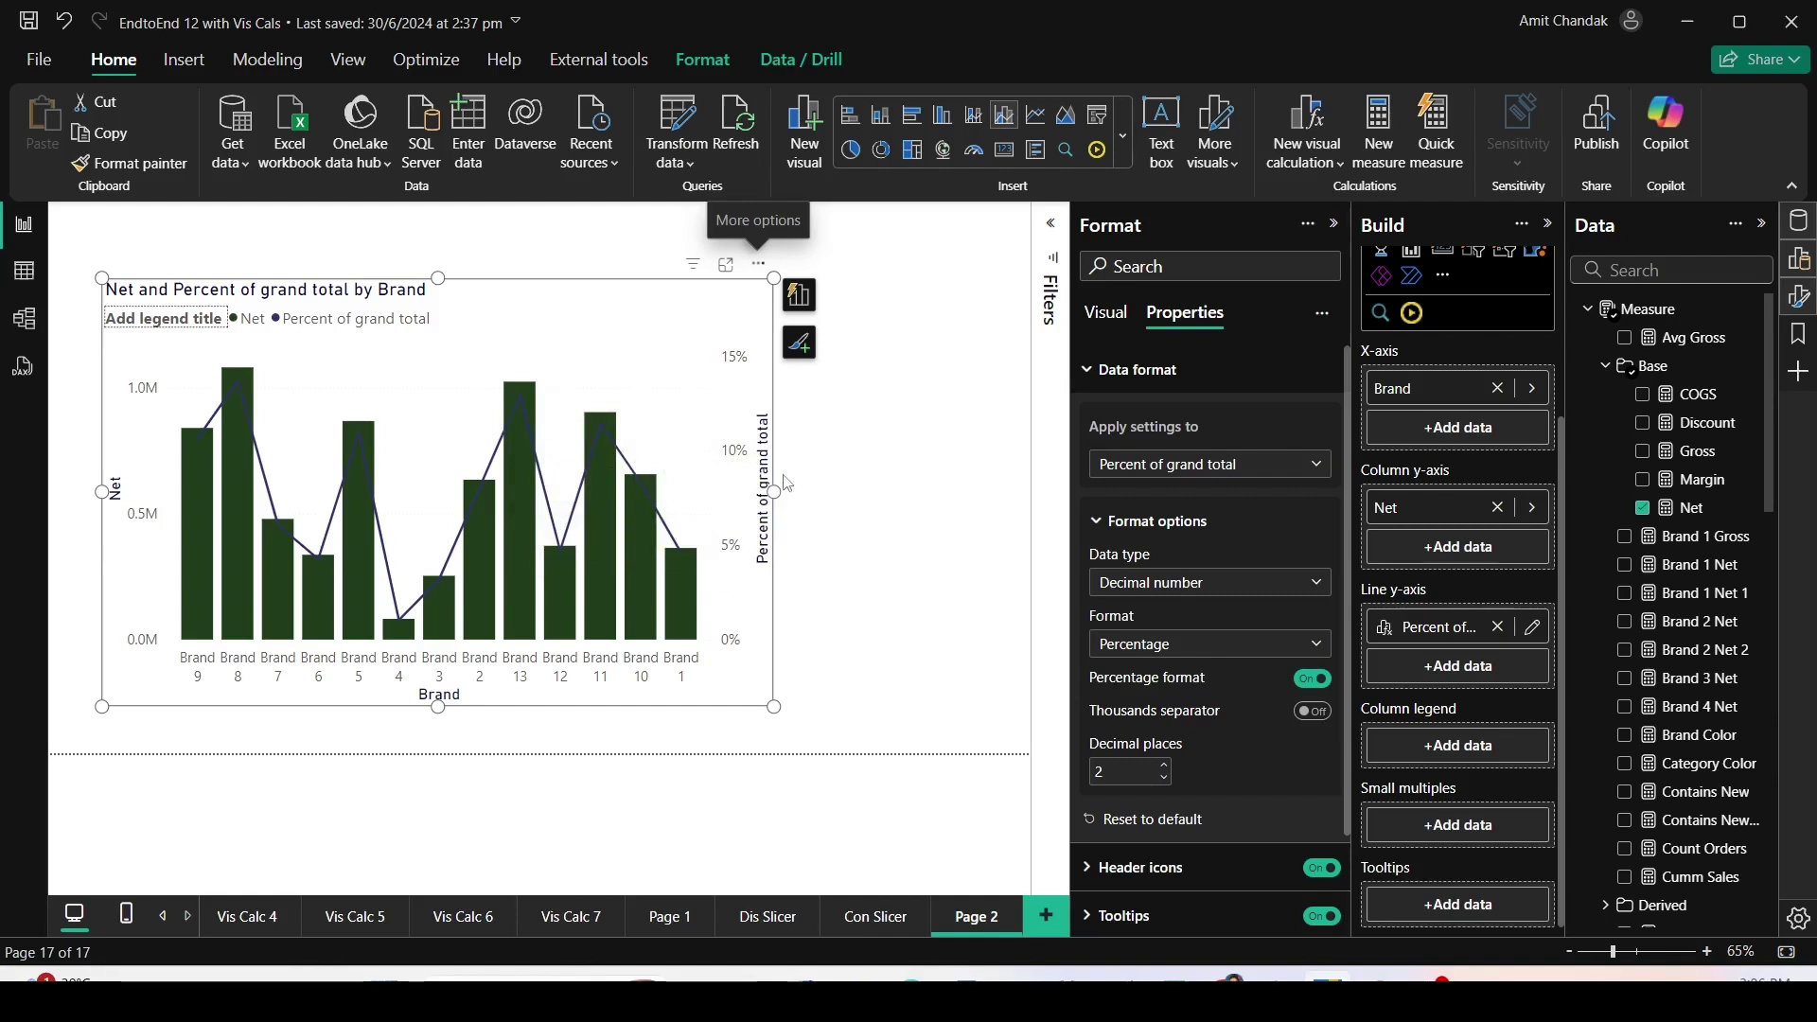
Change the Percent of grand total formula to use RUNNINGSUM([net],ROWS).
{"action": "left_click", "coordinate": [1527, 629]}
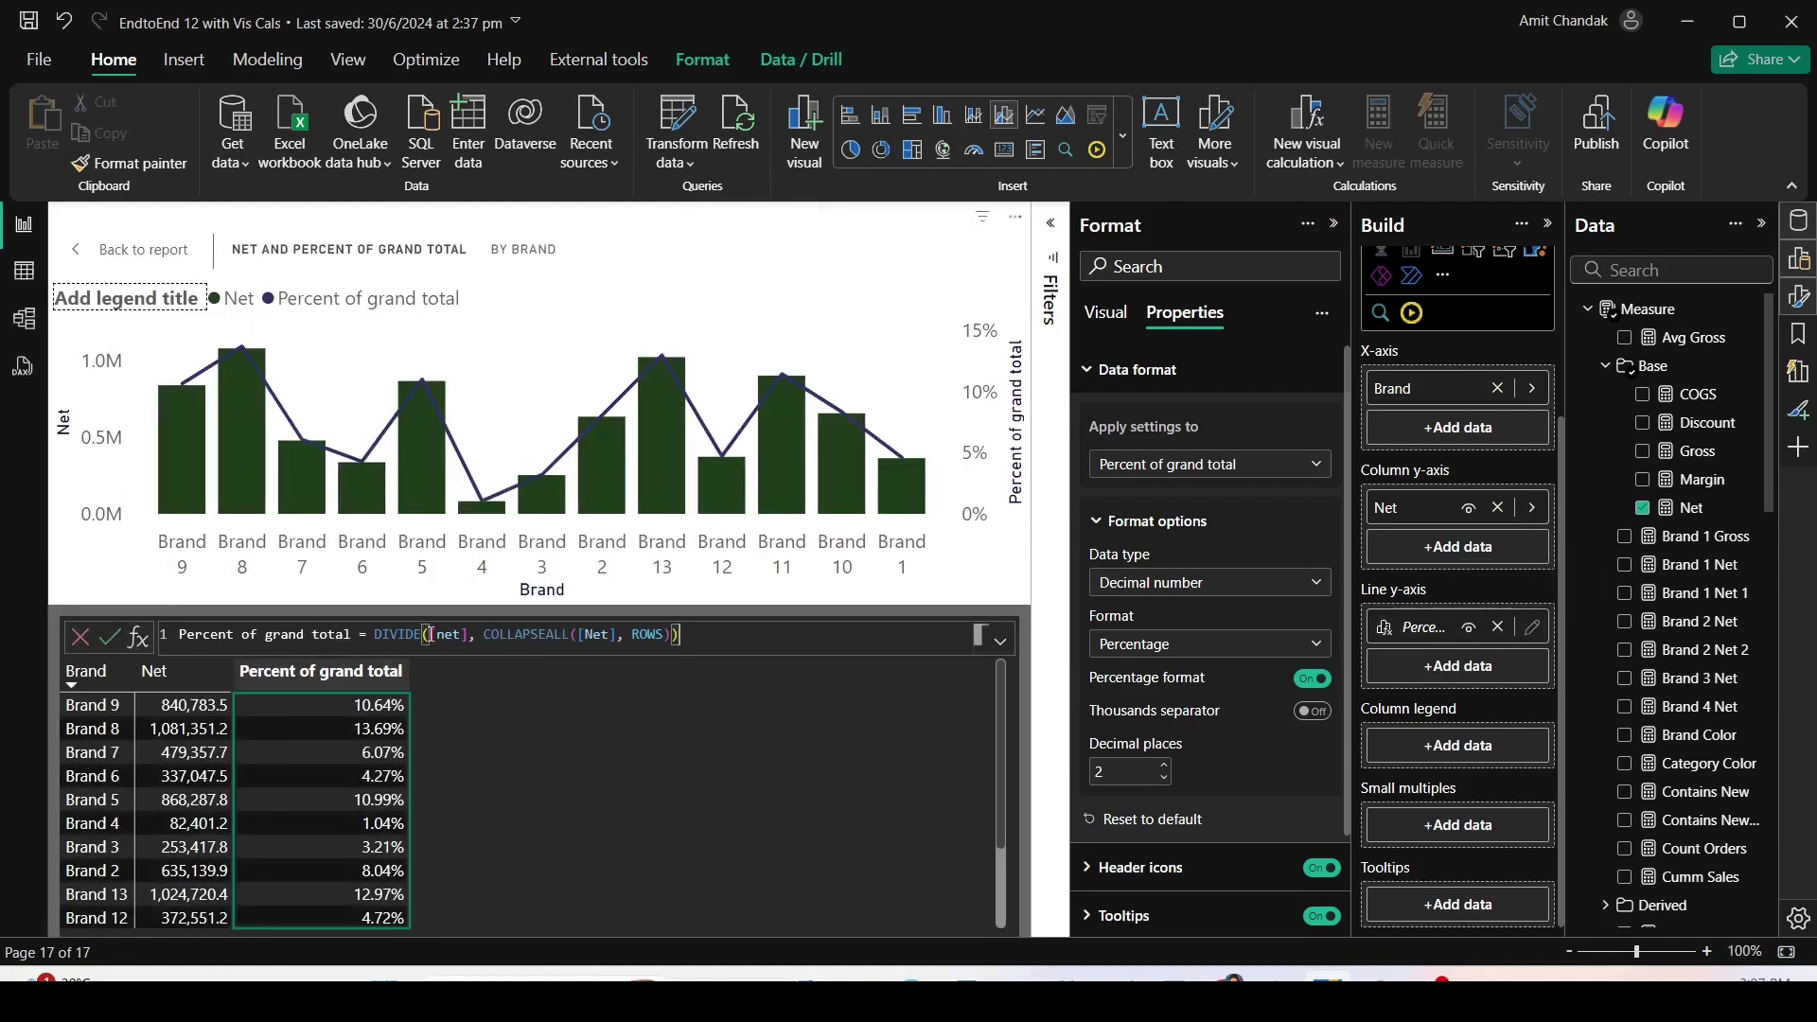
{"action": "type", "text": "RUNNINGSUM([net]"}
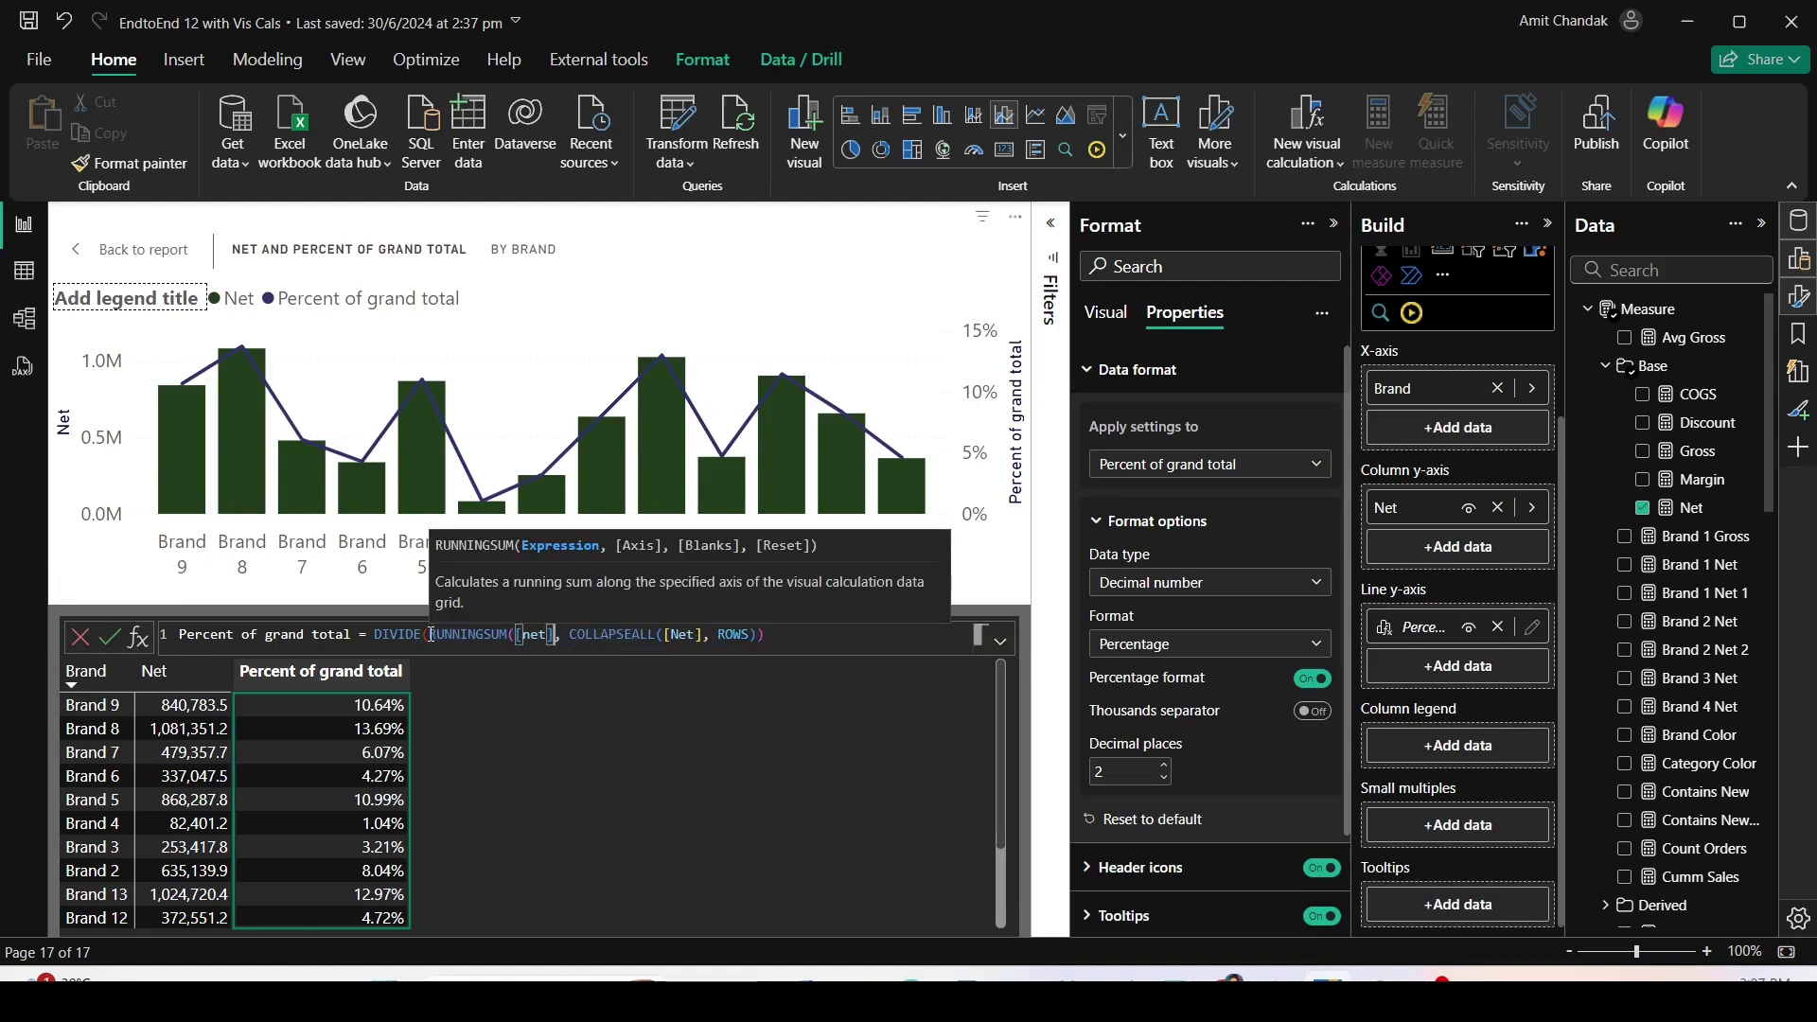
{"action": "type", "text": ","}
{"action": "type", "text": "ROWS),"}
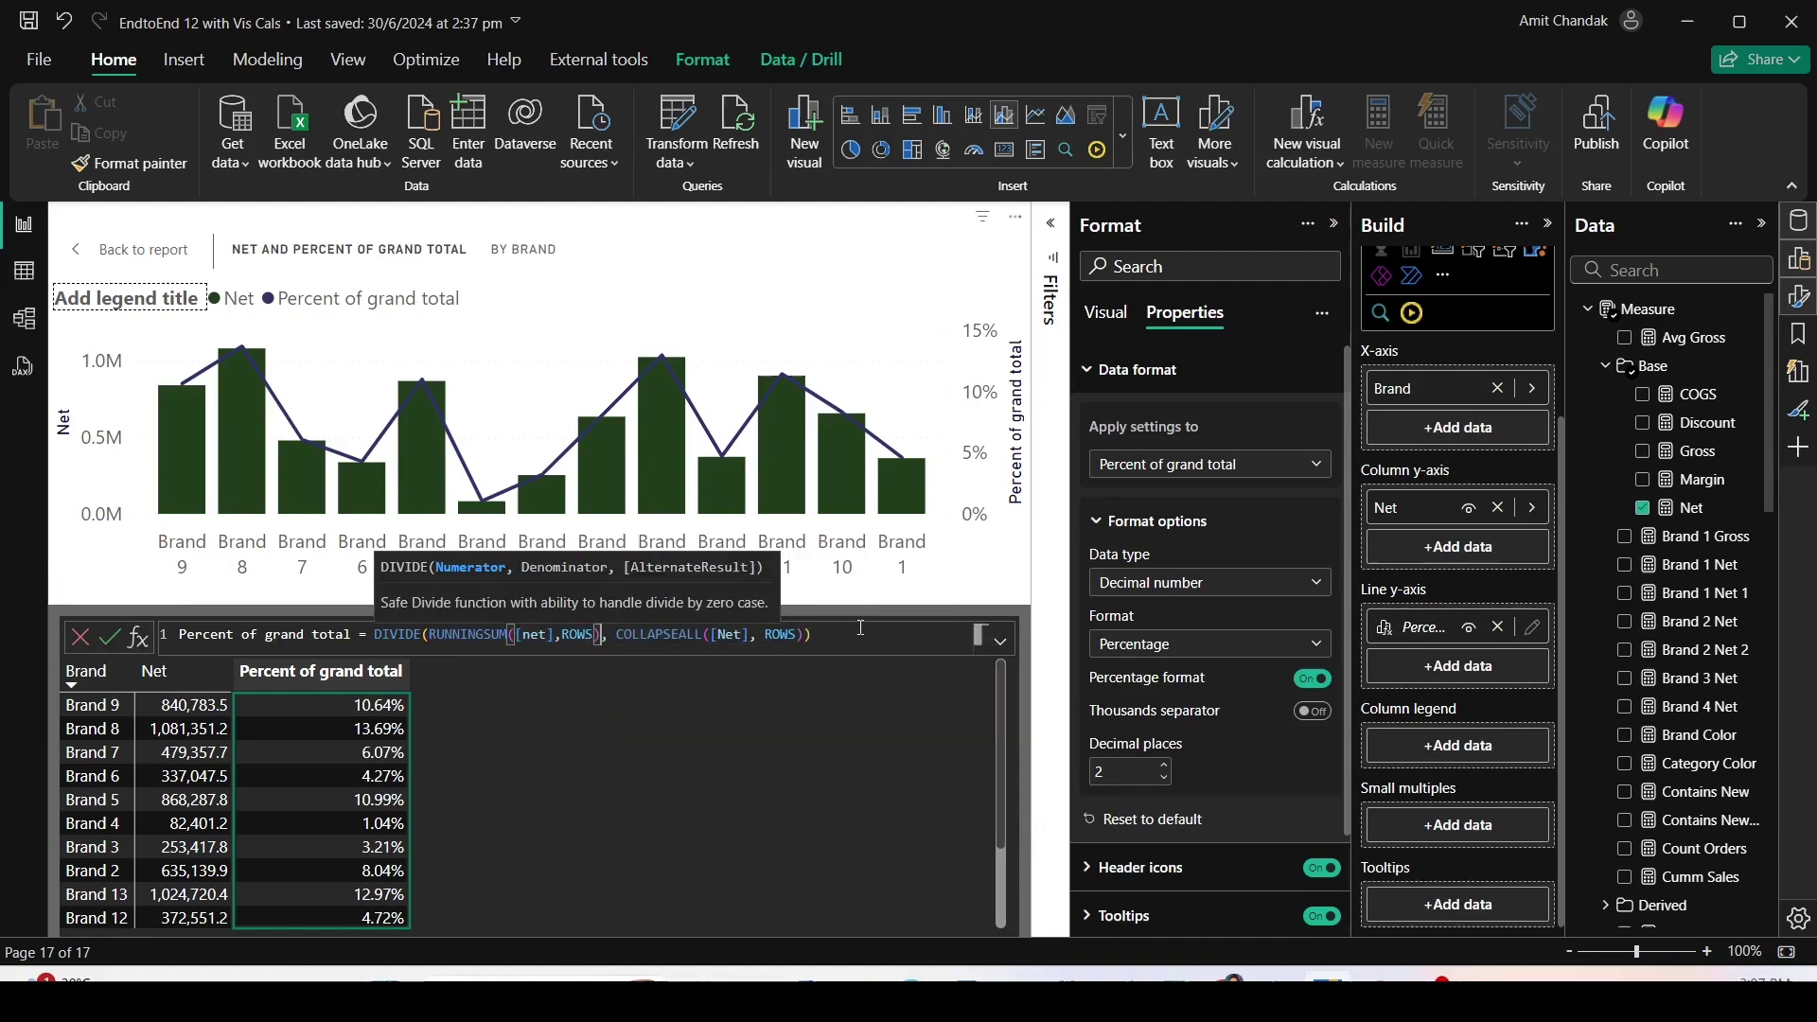
{"action": "left_click", "coordinate": [861, 627]}
{"action": "key", "text": "Return"}
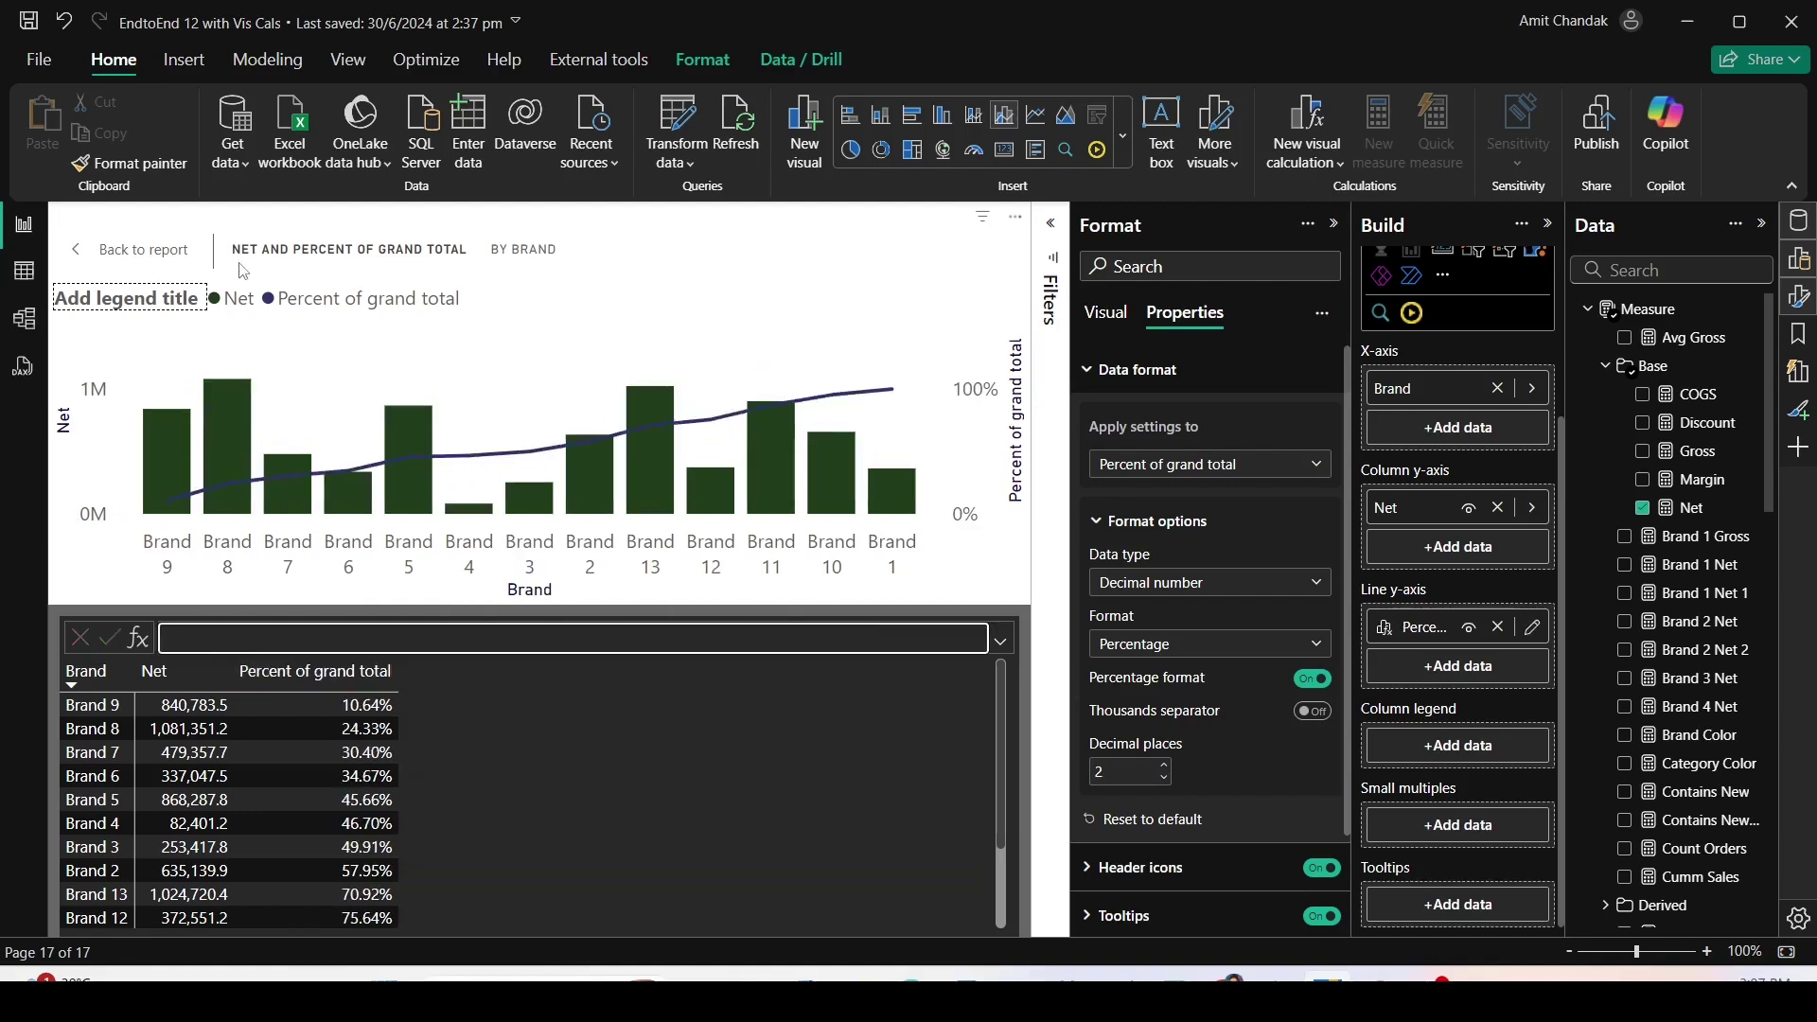
Back on the report, sort the chart axis by Brand and convert it back to a table.
{"action": "left_click", "coordinate": [140, 265]}
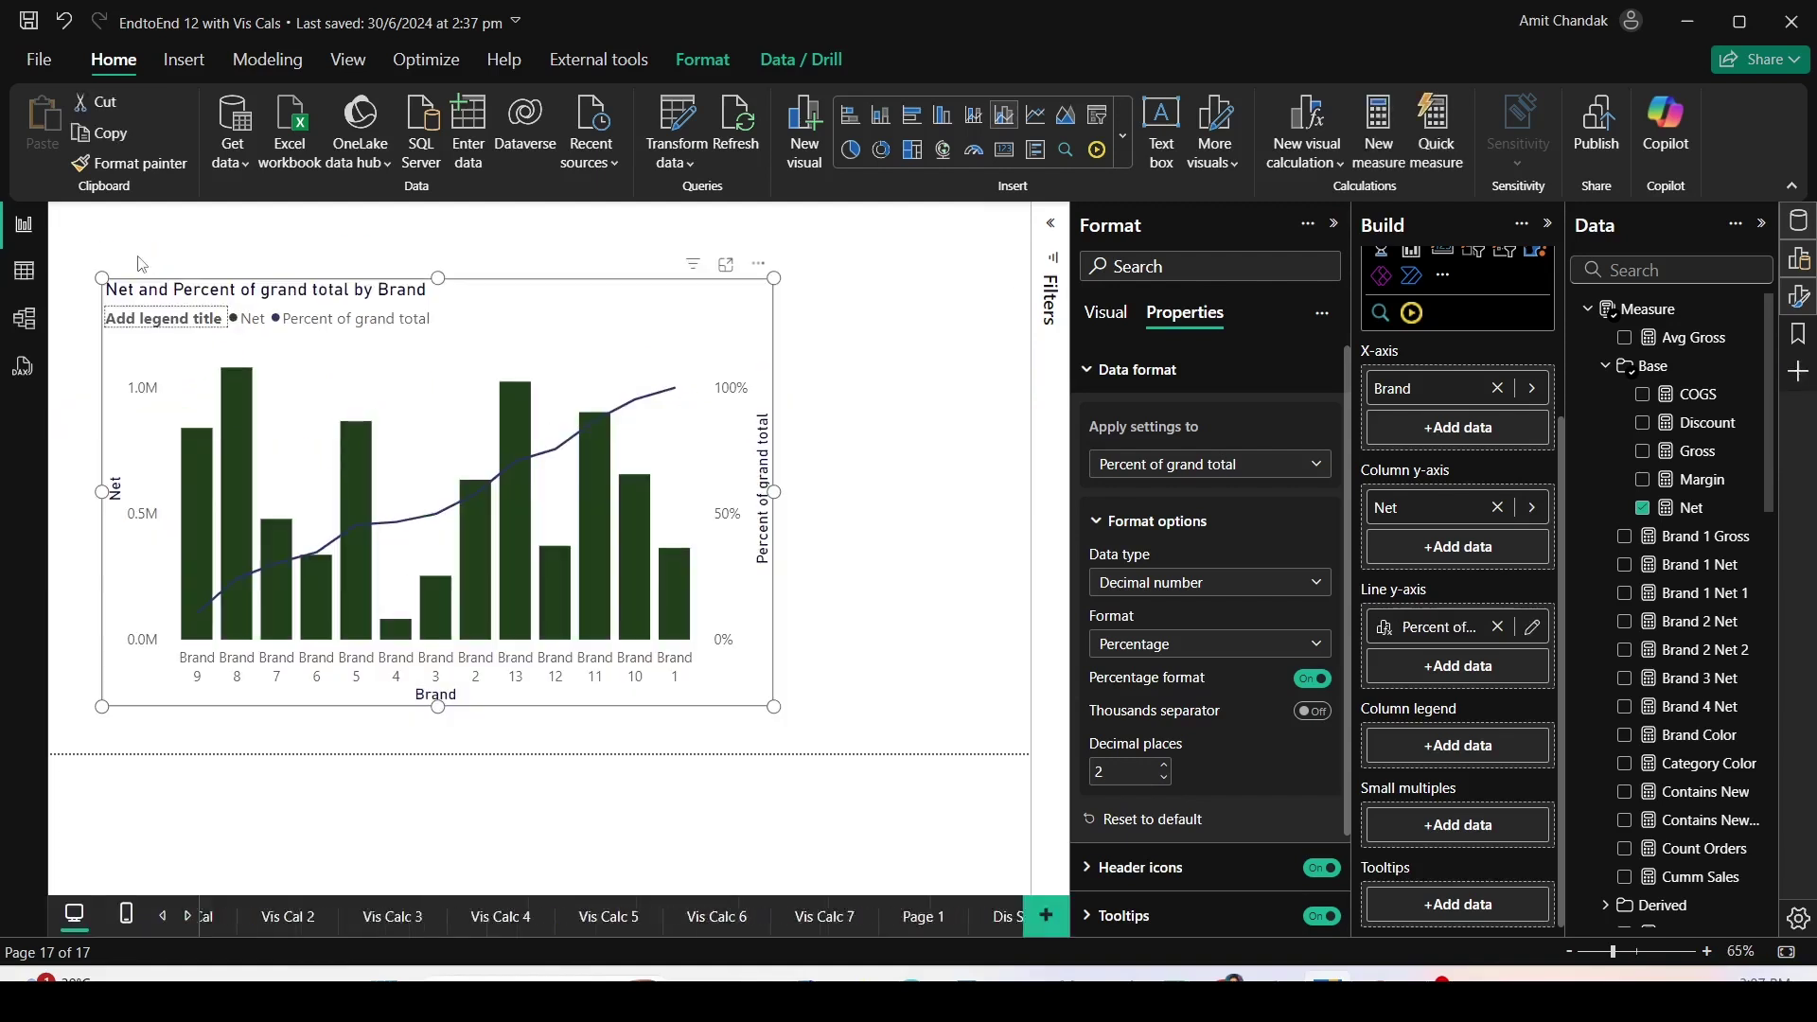
{"action": "left_click", "coordinate": [760, 266]}
{"action": "mouse_move", "coordinate": [828, 433]}
{"action": "left_click", "coordinate": [1026, 462]}
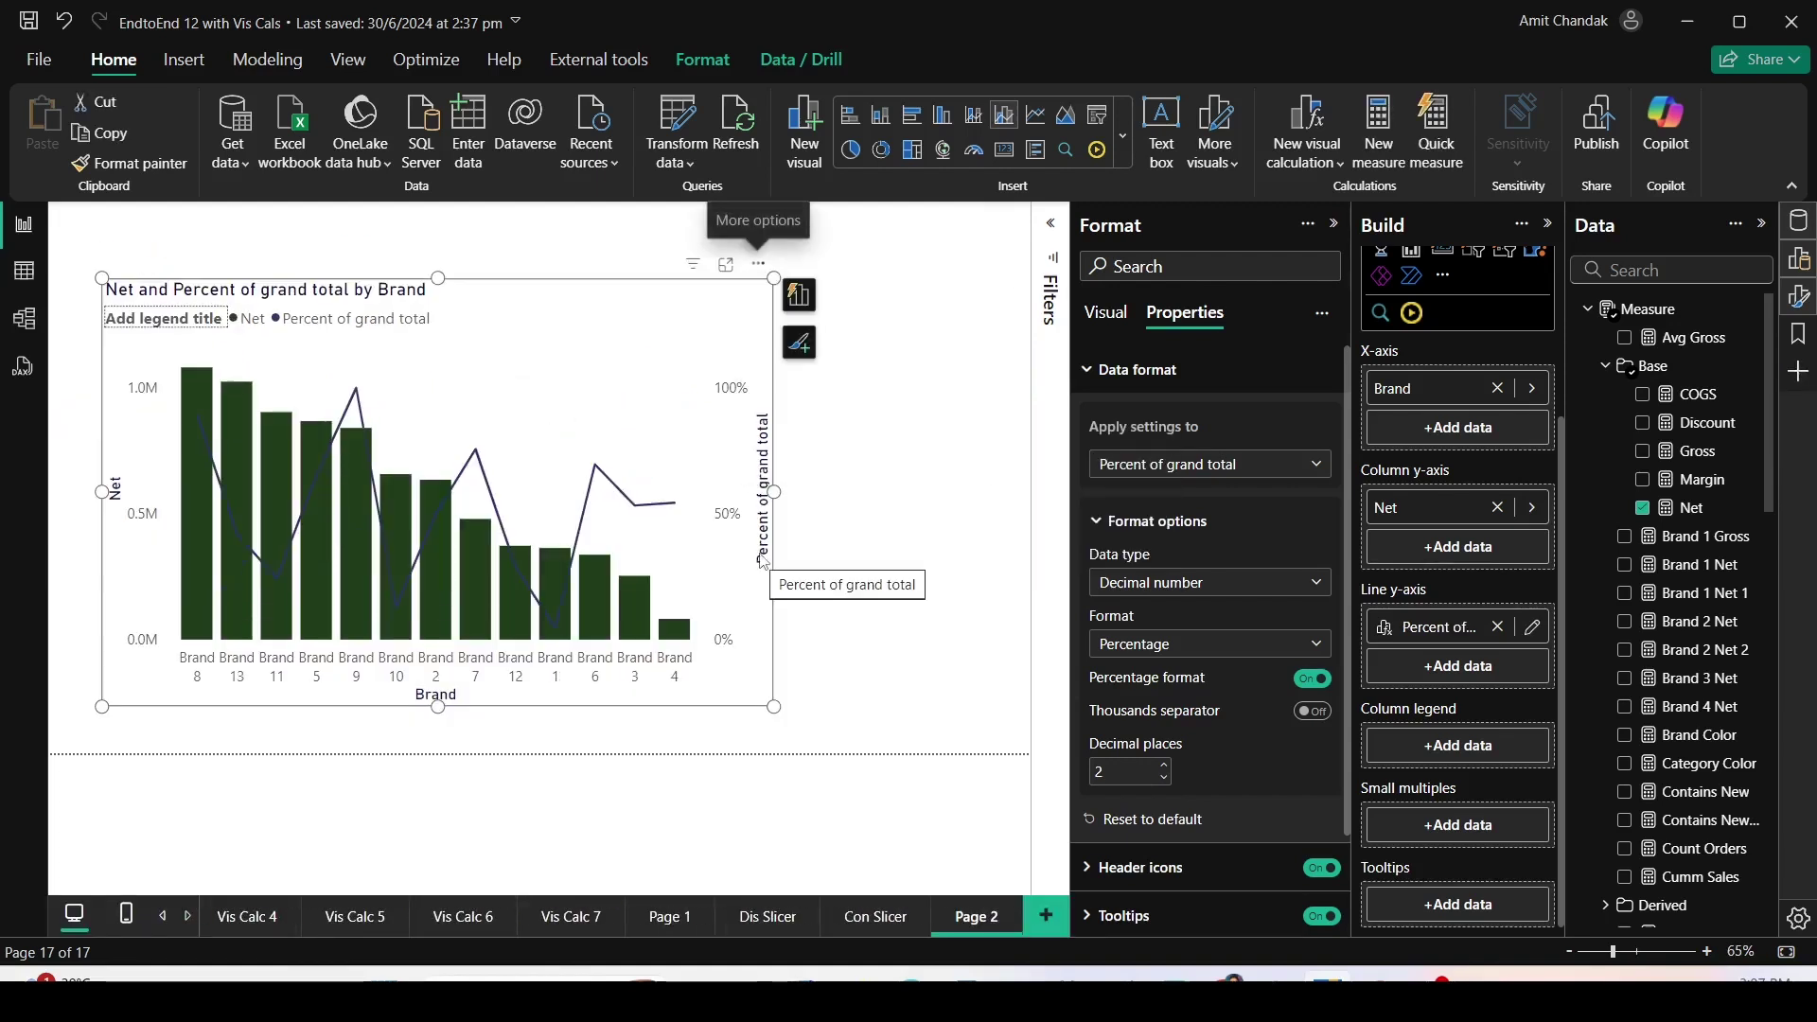
{"action": "left_click", "coordinate": [760, 264]}
{"action": "left_click", "coordinate": [1032, 433]}
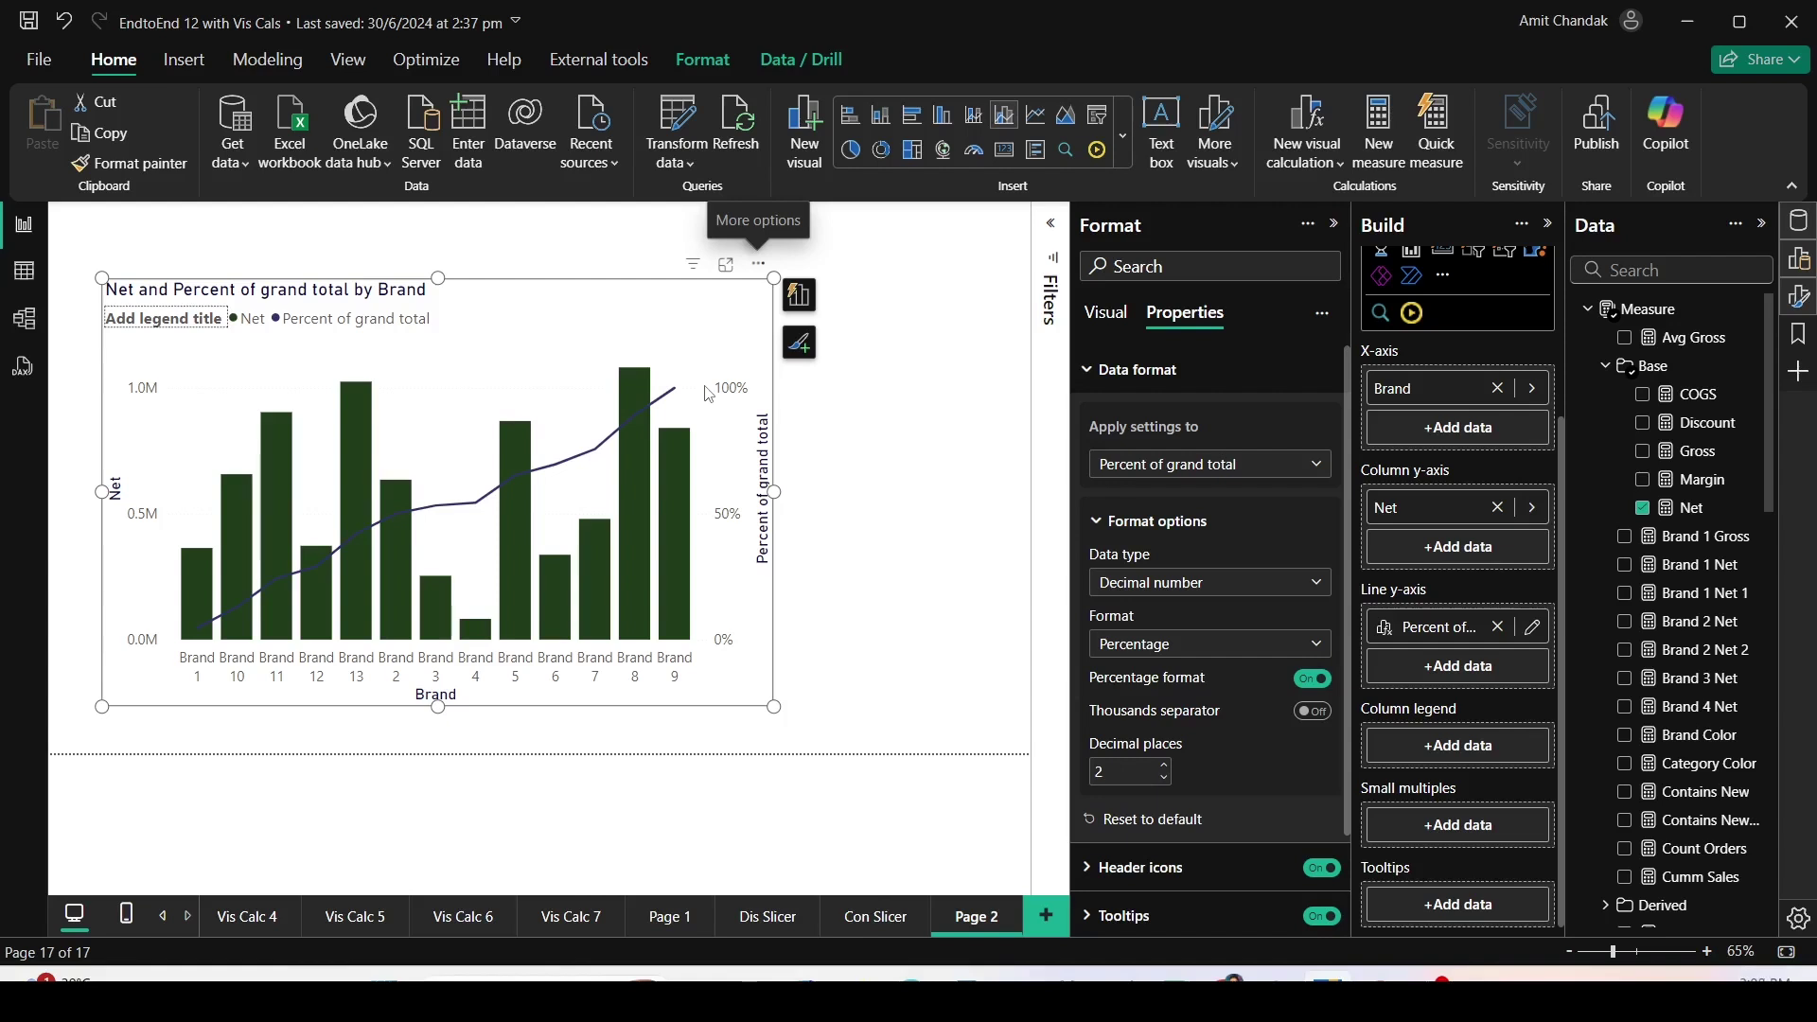
{"action": "scroll", "coordinate": [1505, 423], "scroll_direction": "up", "scroll_amount": 5}
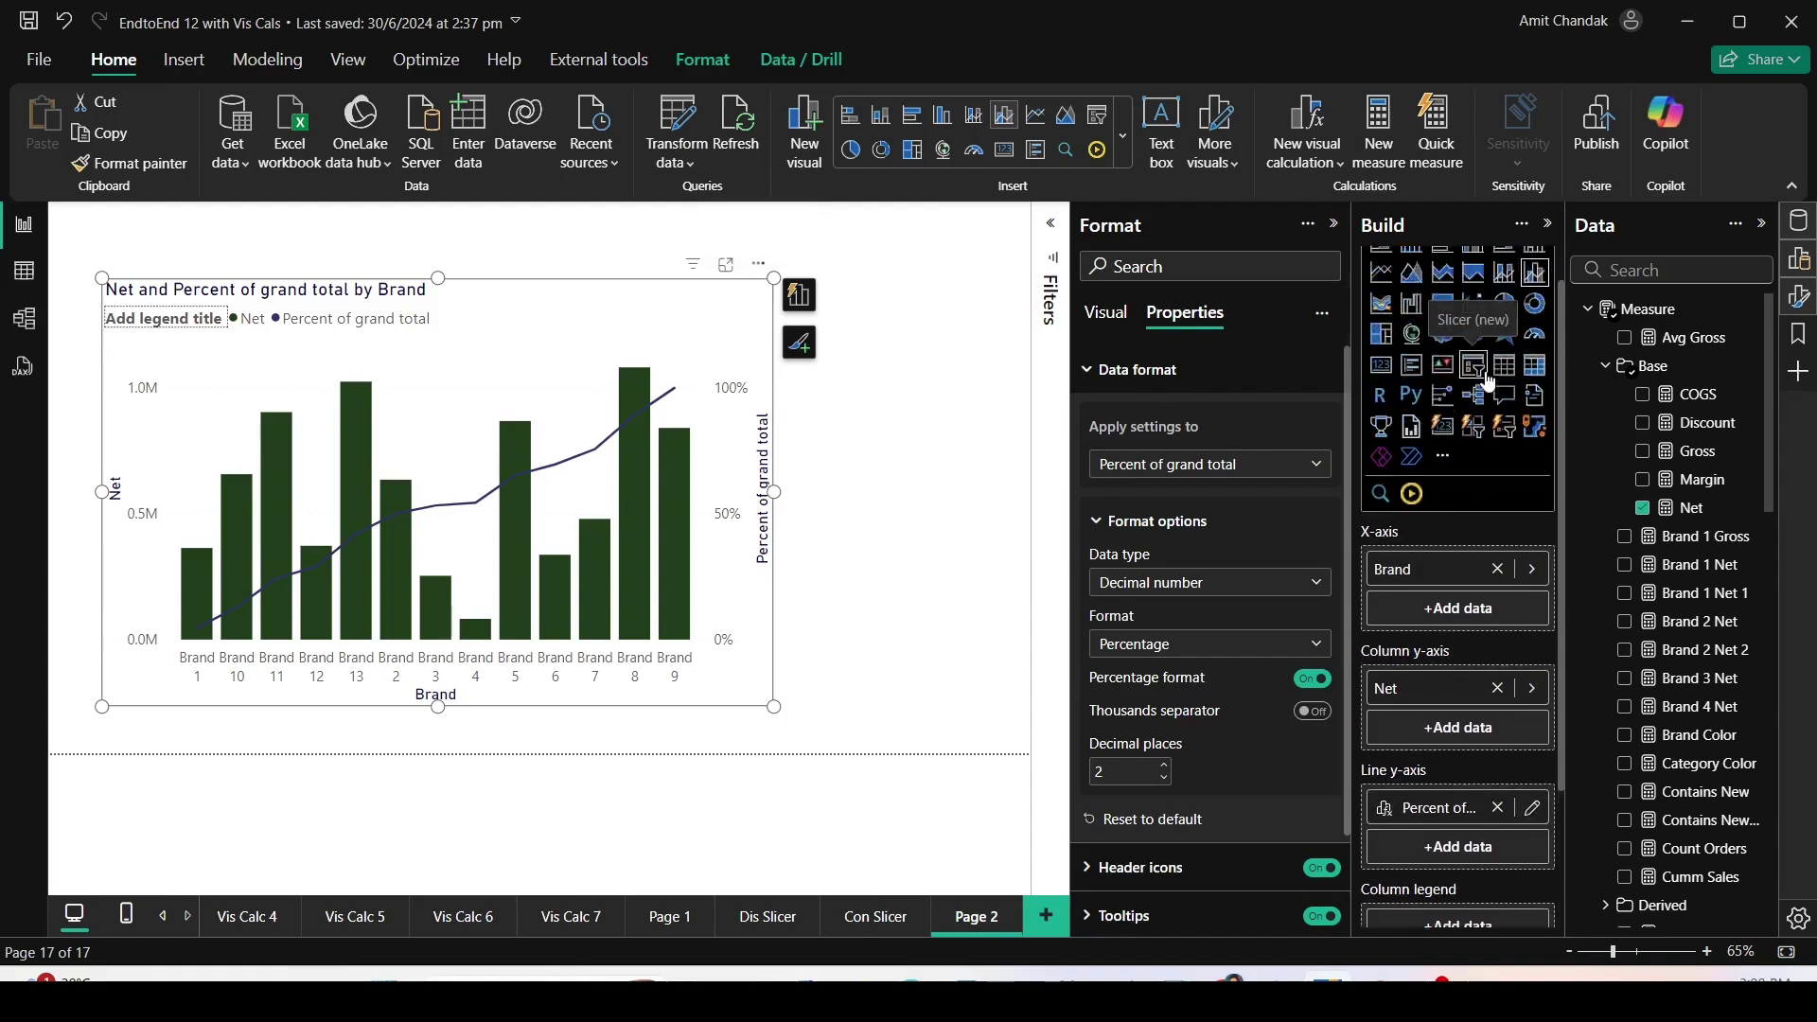
{"action": "left_click", "coordinate": [1504, 421]}
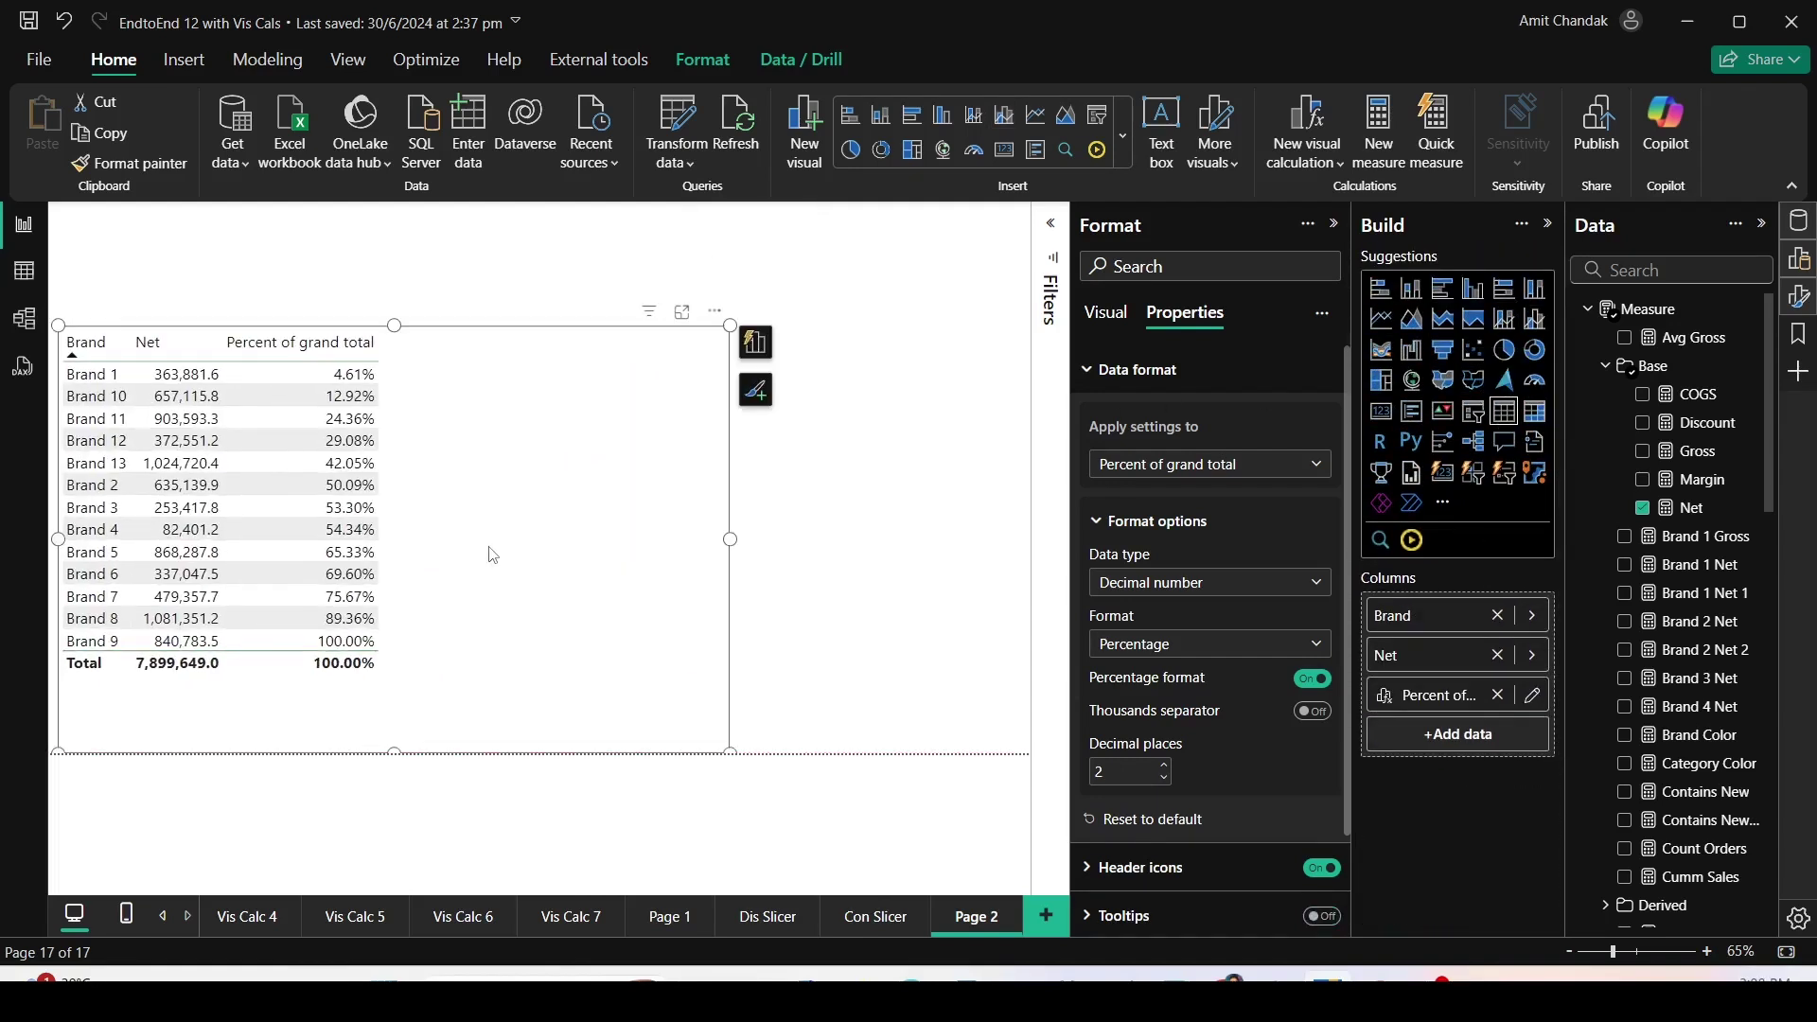
Rename the percentage calculation to 'Percent of ruunig total'.
{"action": "left_click", "coordinate": [1532, 695]}
{"action": "double_click", "coordinate": [282, 634]}
{"action": "type", "text": "ruunig"}
{"action": "key", "text": "Return"}
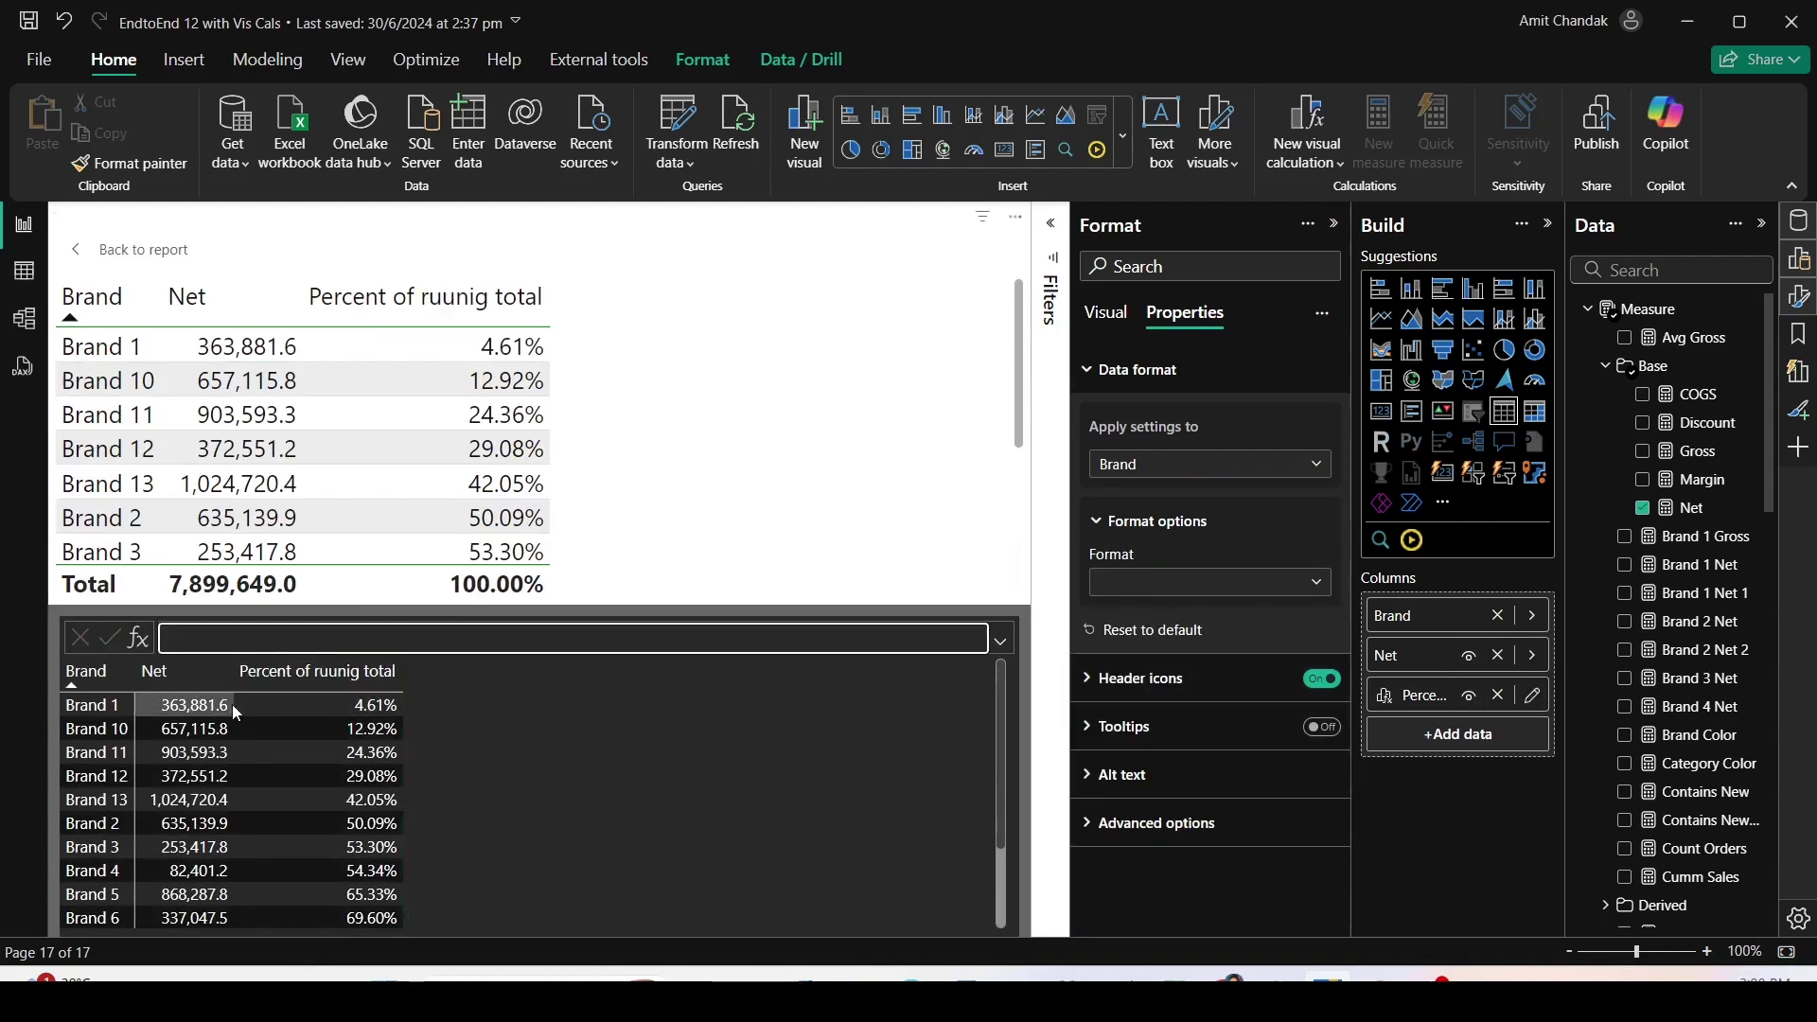
Add visual calculation Last Row = CALCULATE([Net], OFFSET(-1, ROWS, ORDERBY([Net], DESC))).
{"action": "left_click", "coordinate": [230, 635]}
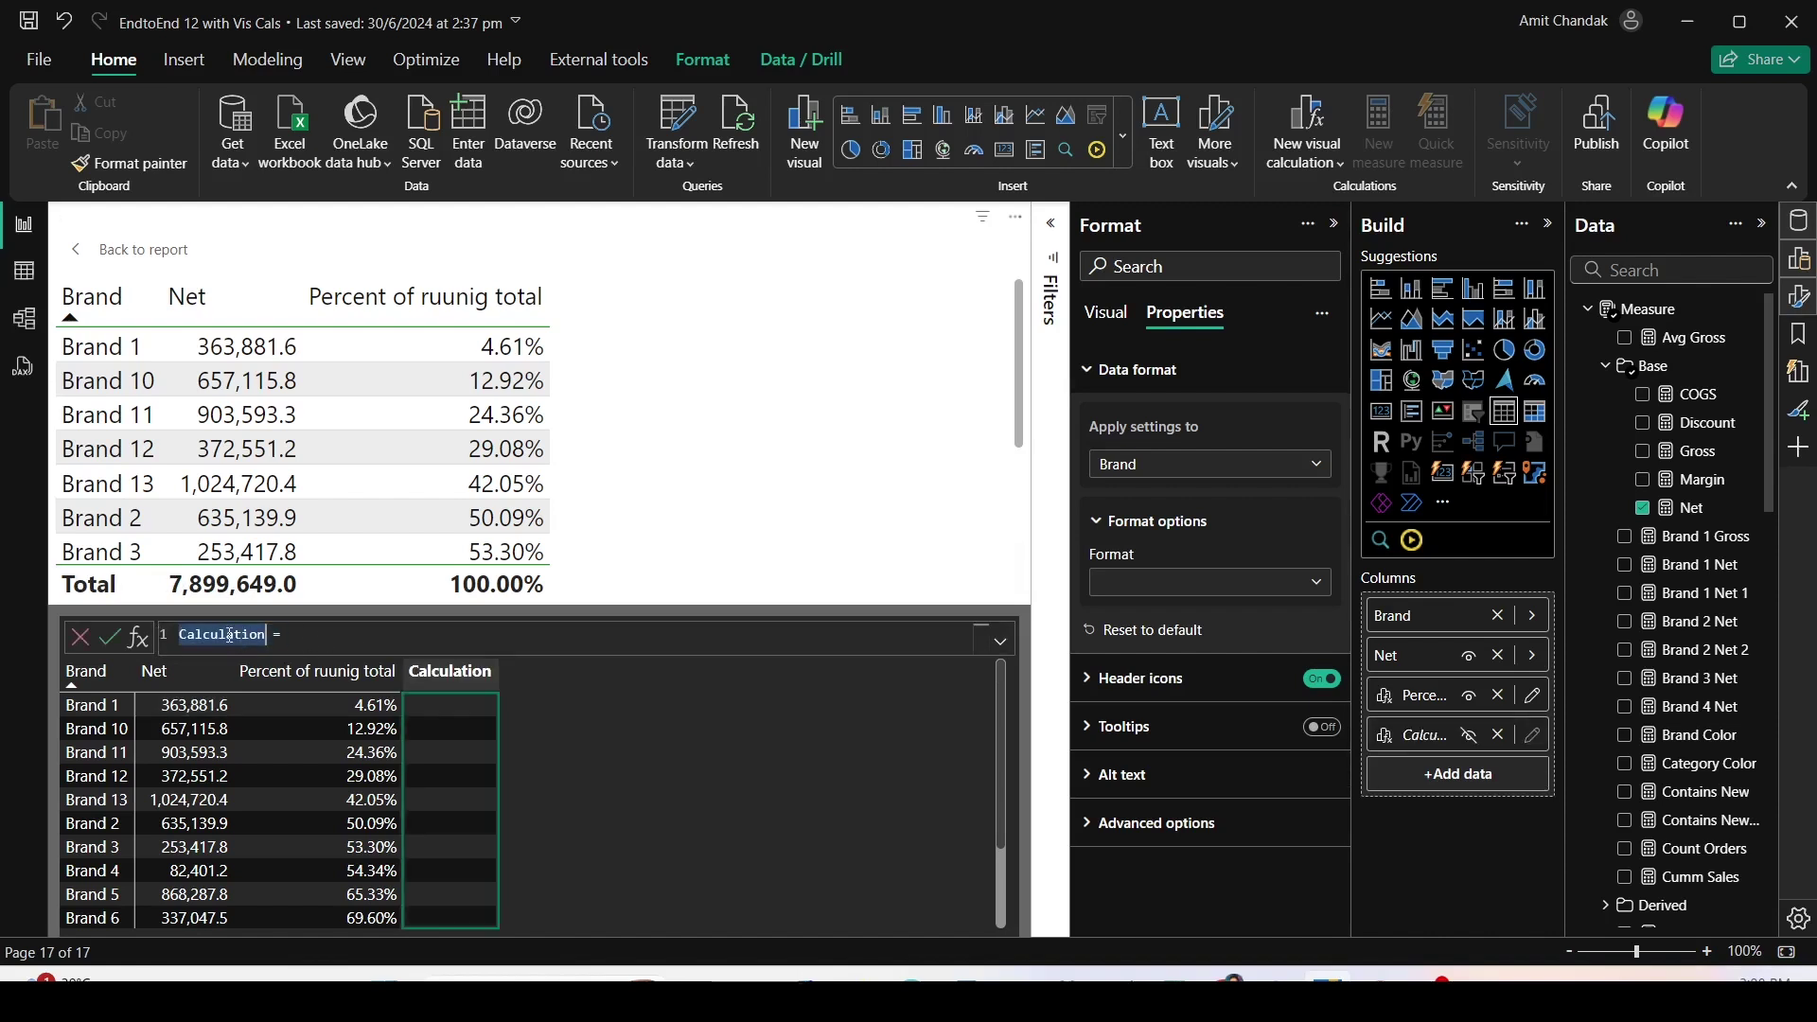
{"action": "type", "text": "Last Row = CALCULATE("}
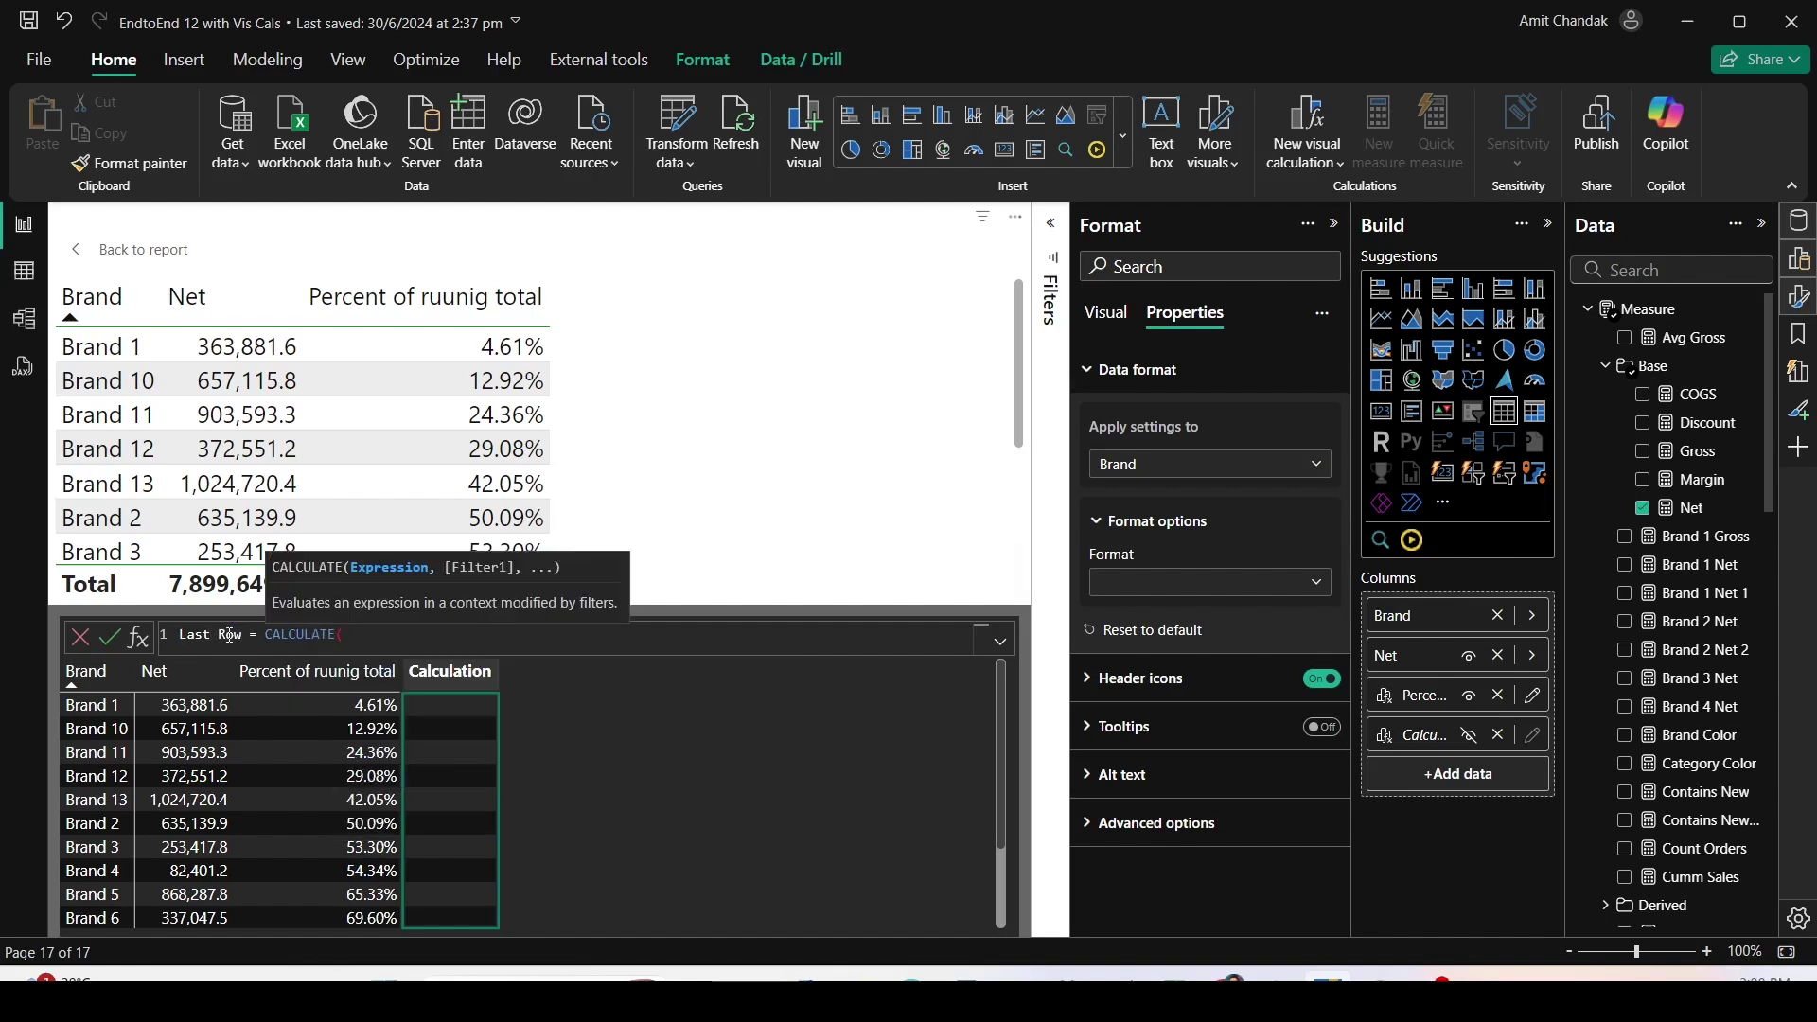
{"action": "type", "text": "[Net], off"}
{"action": "key", "text": "Tab"}
{"action": "type", "text": "-1, "}
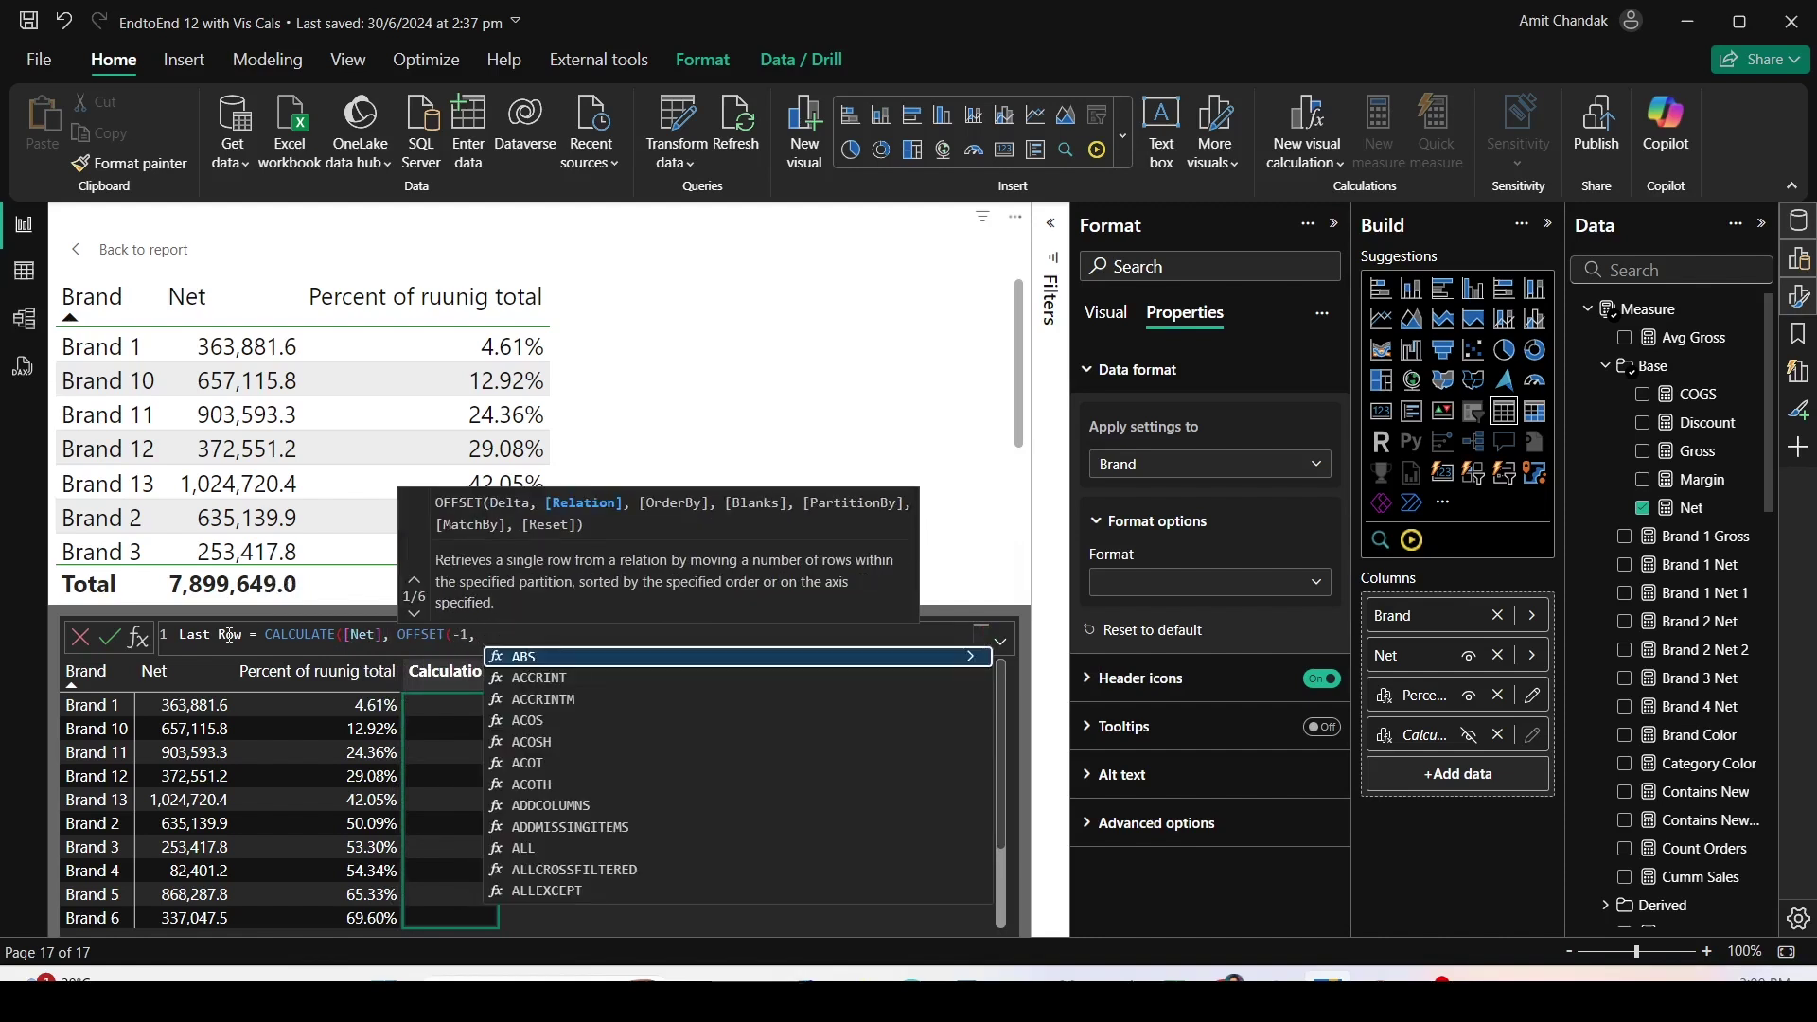
{"action": "type", "text": "ROWS, "}
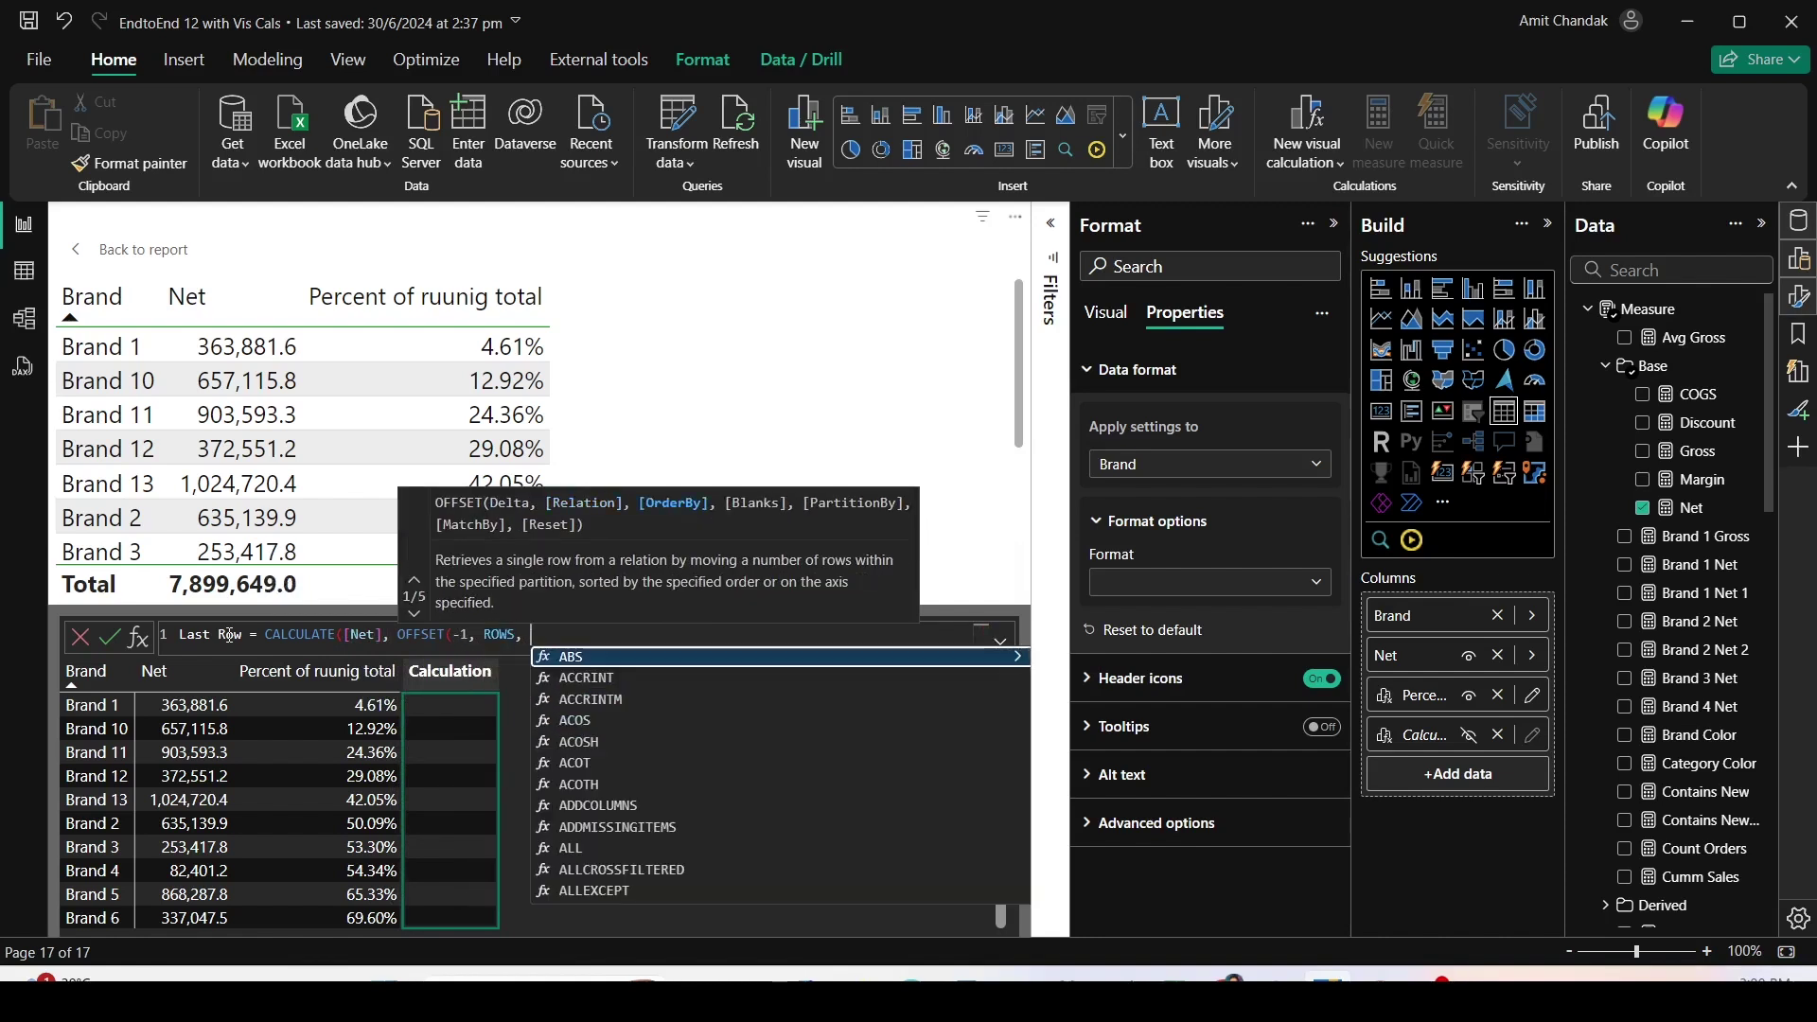
{"action": "type", "text": "Orde"}
{"action": "key", "text": "Tab"}
{"action": "type", "text": "[Net], d"}
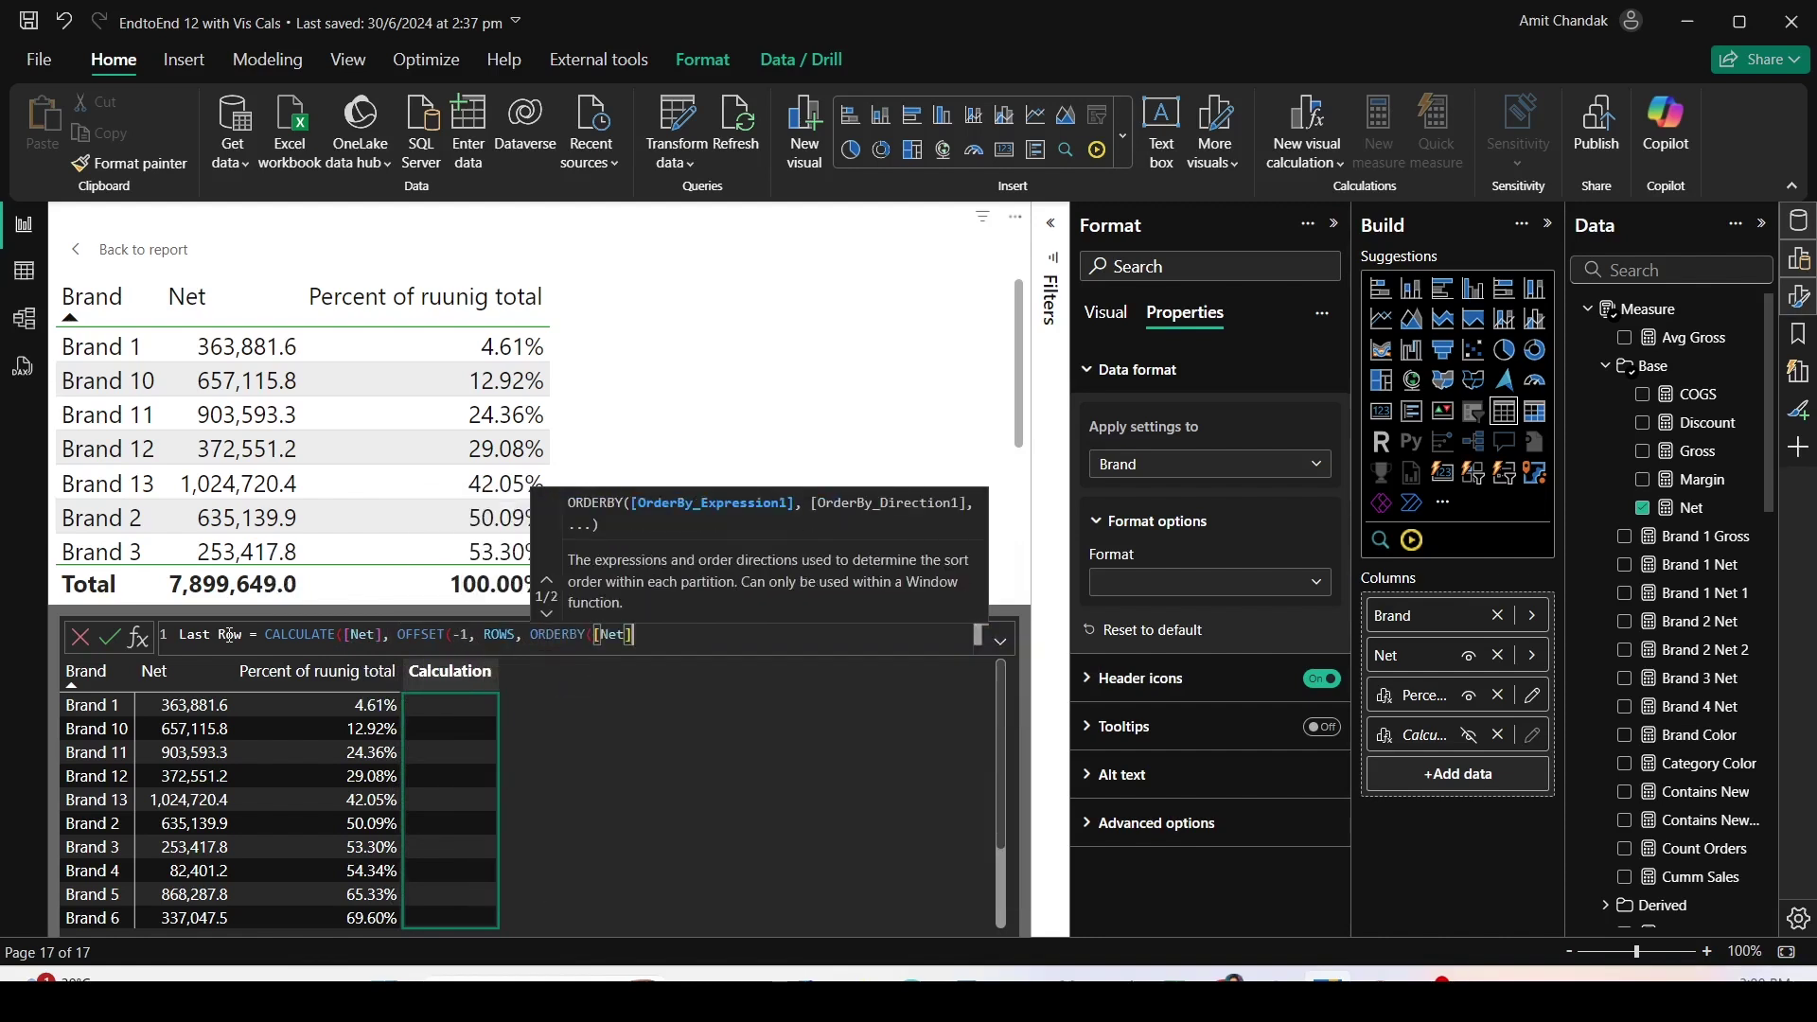
{"action": "type", "text": "esc"}
{"action": "key", "text": "Tab"}
{"action": "type", "text": ")"}
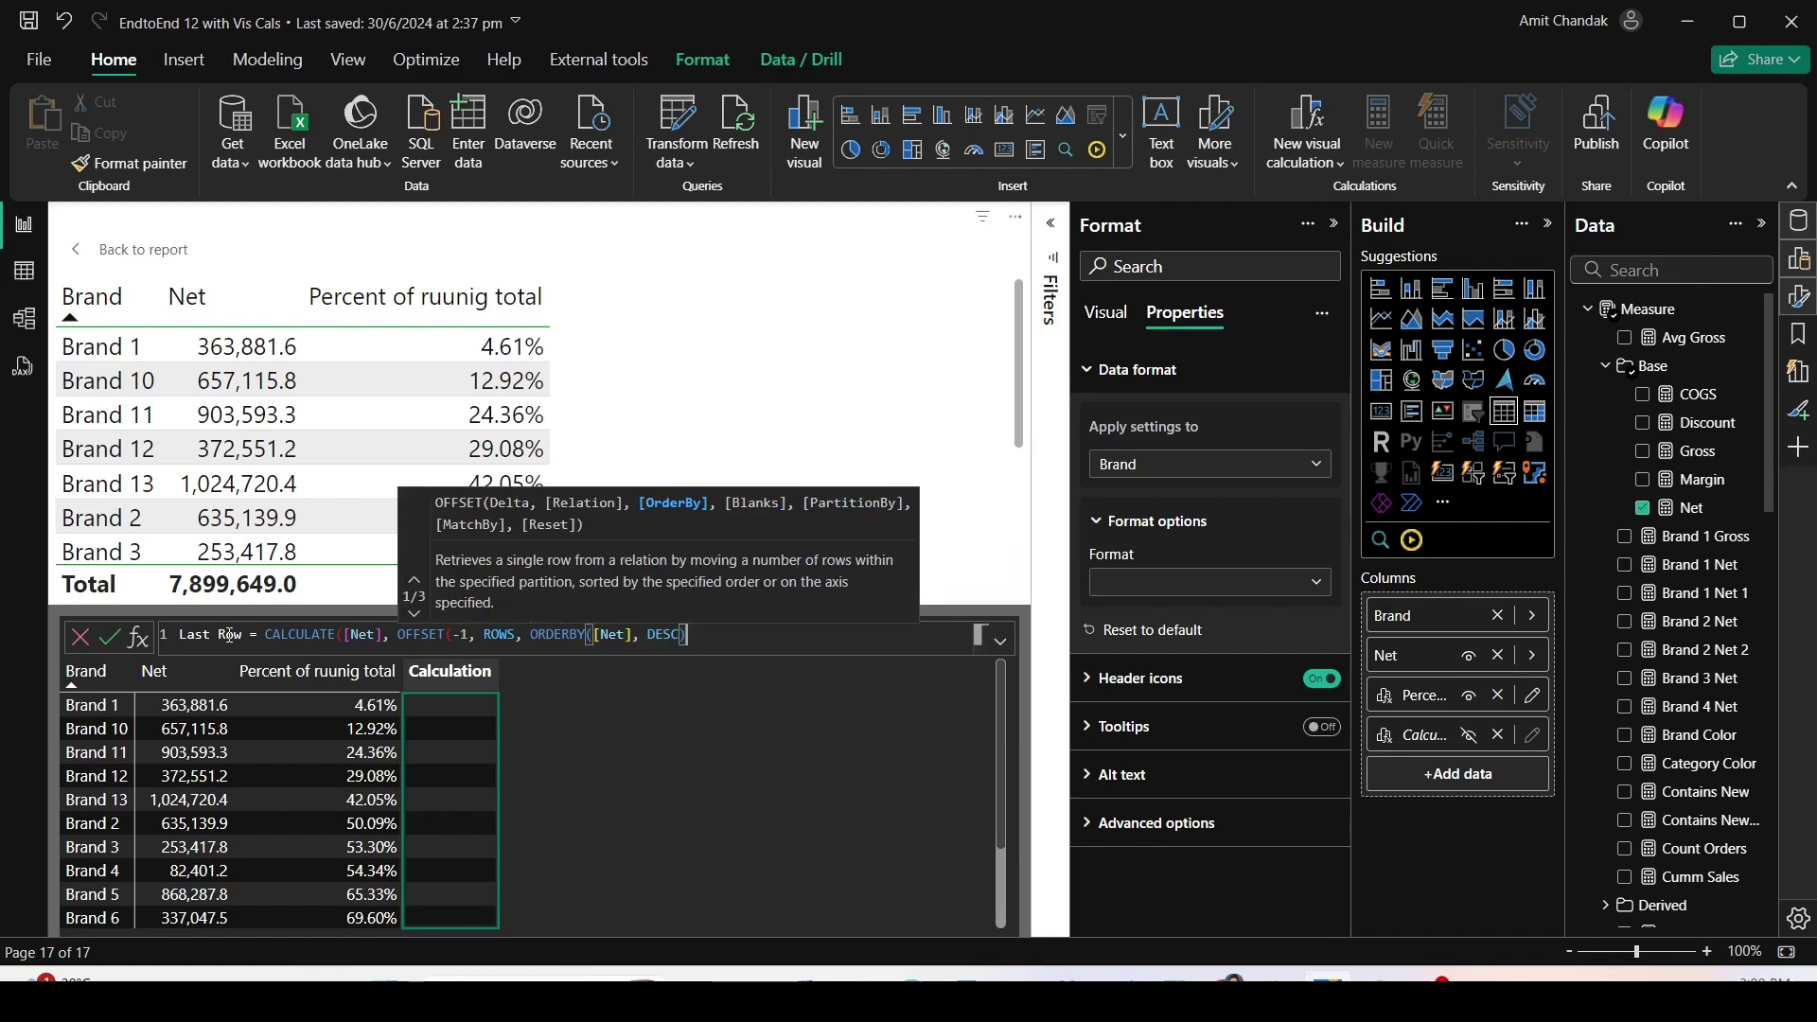
{"action": "type", "text": ")"}
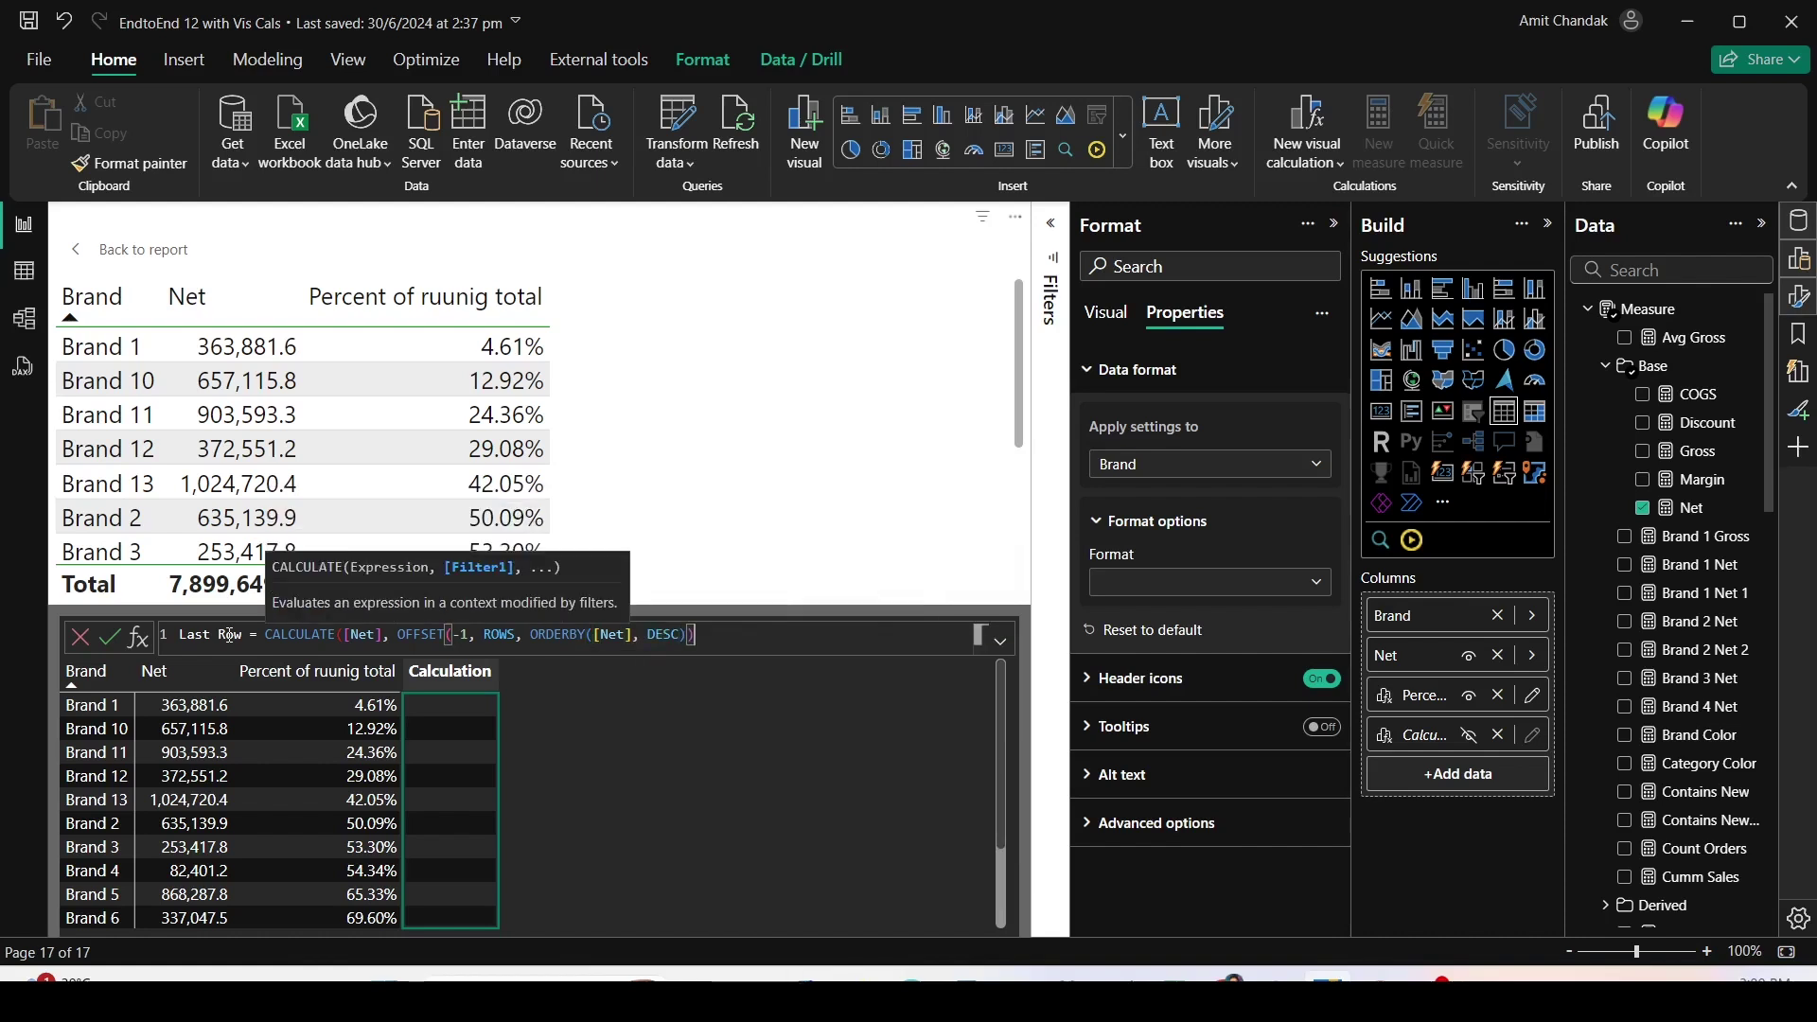
{"action": "type", "text": ")"}
{"action": "key", "text": "Return"}
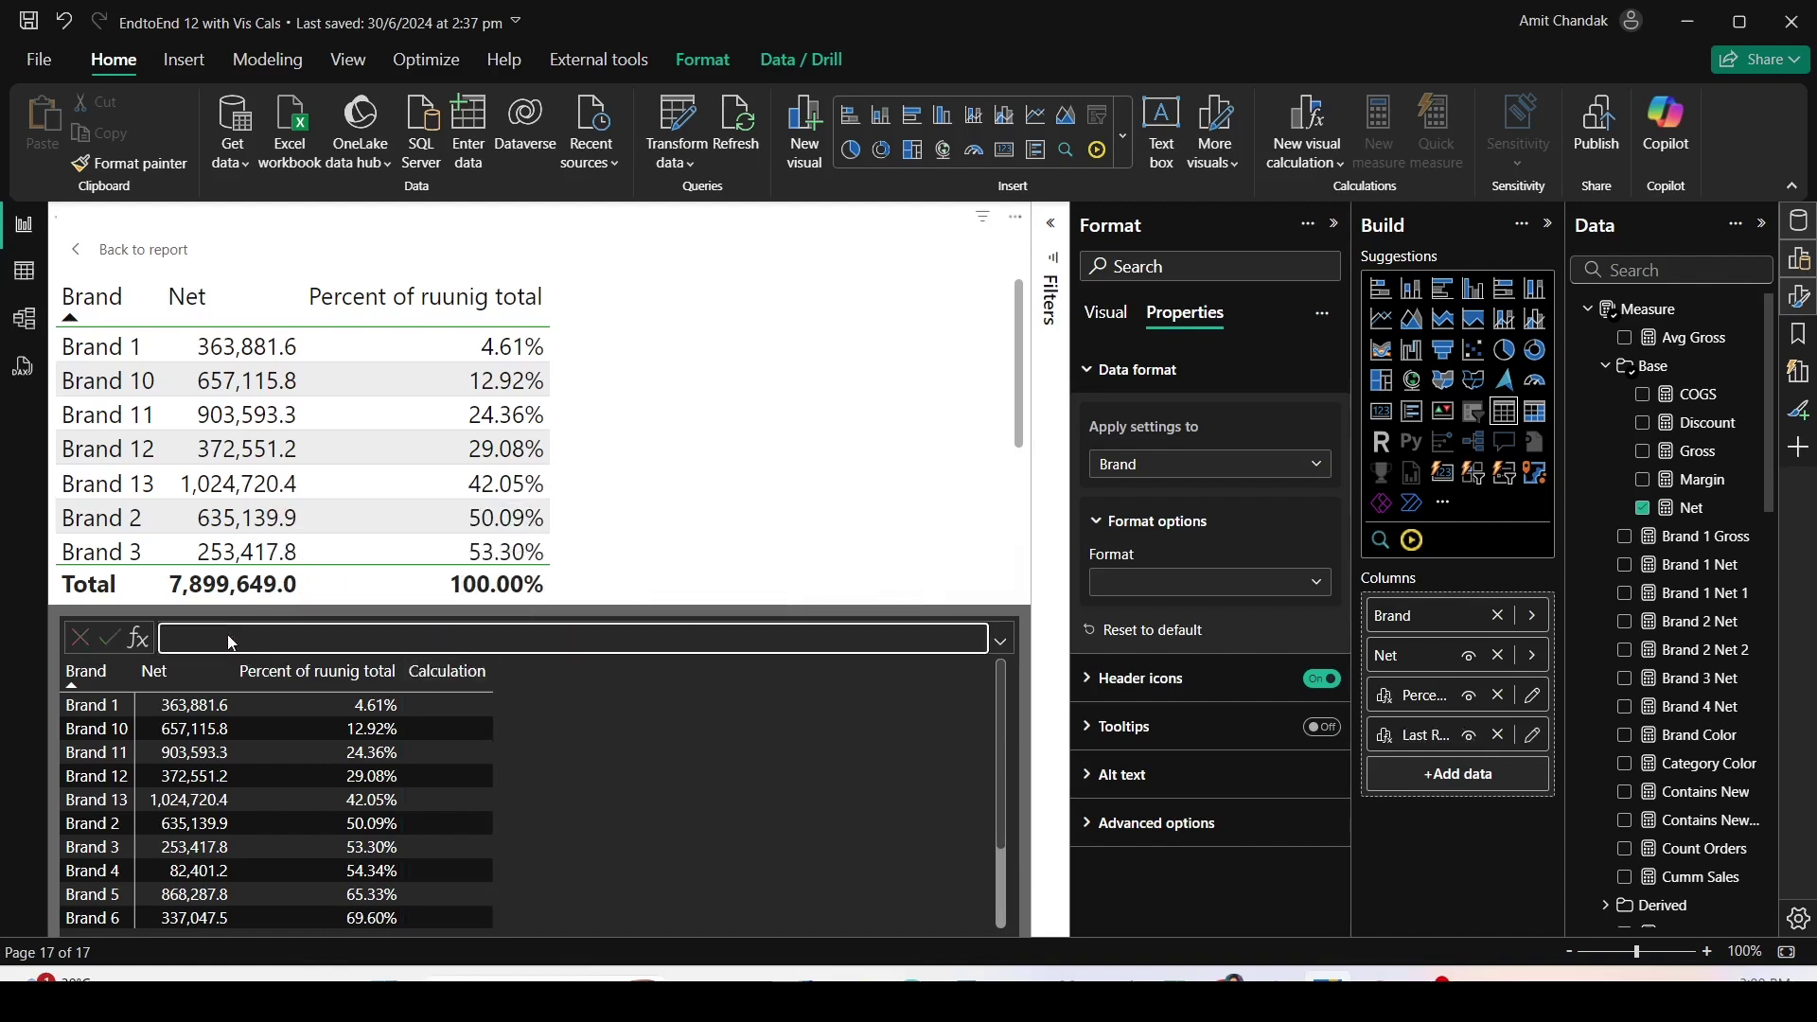
Sort the table by Net descending, narrow it to half width, and paste a duplicate beside it.
{"action": "left_click", "coordinate": [142, 250]}
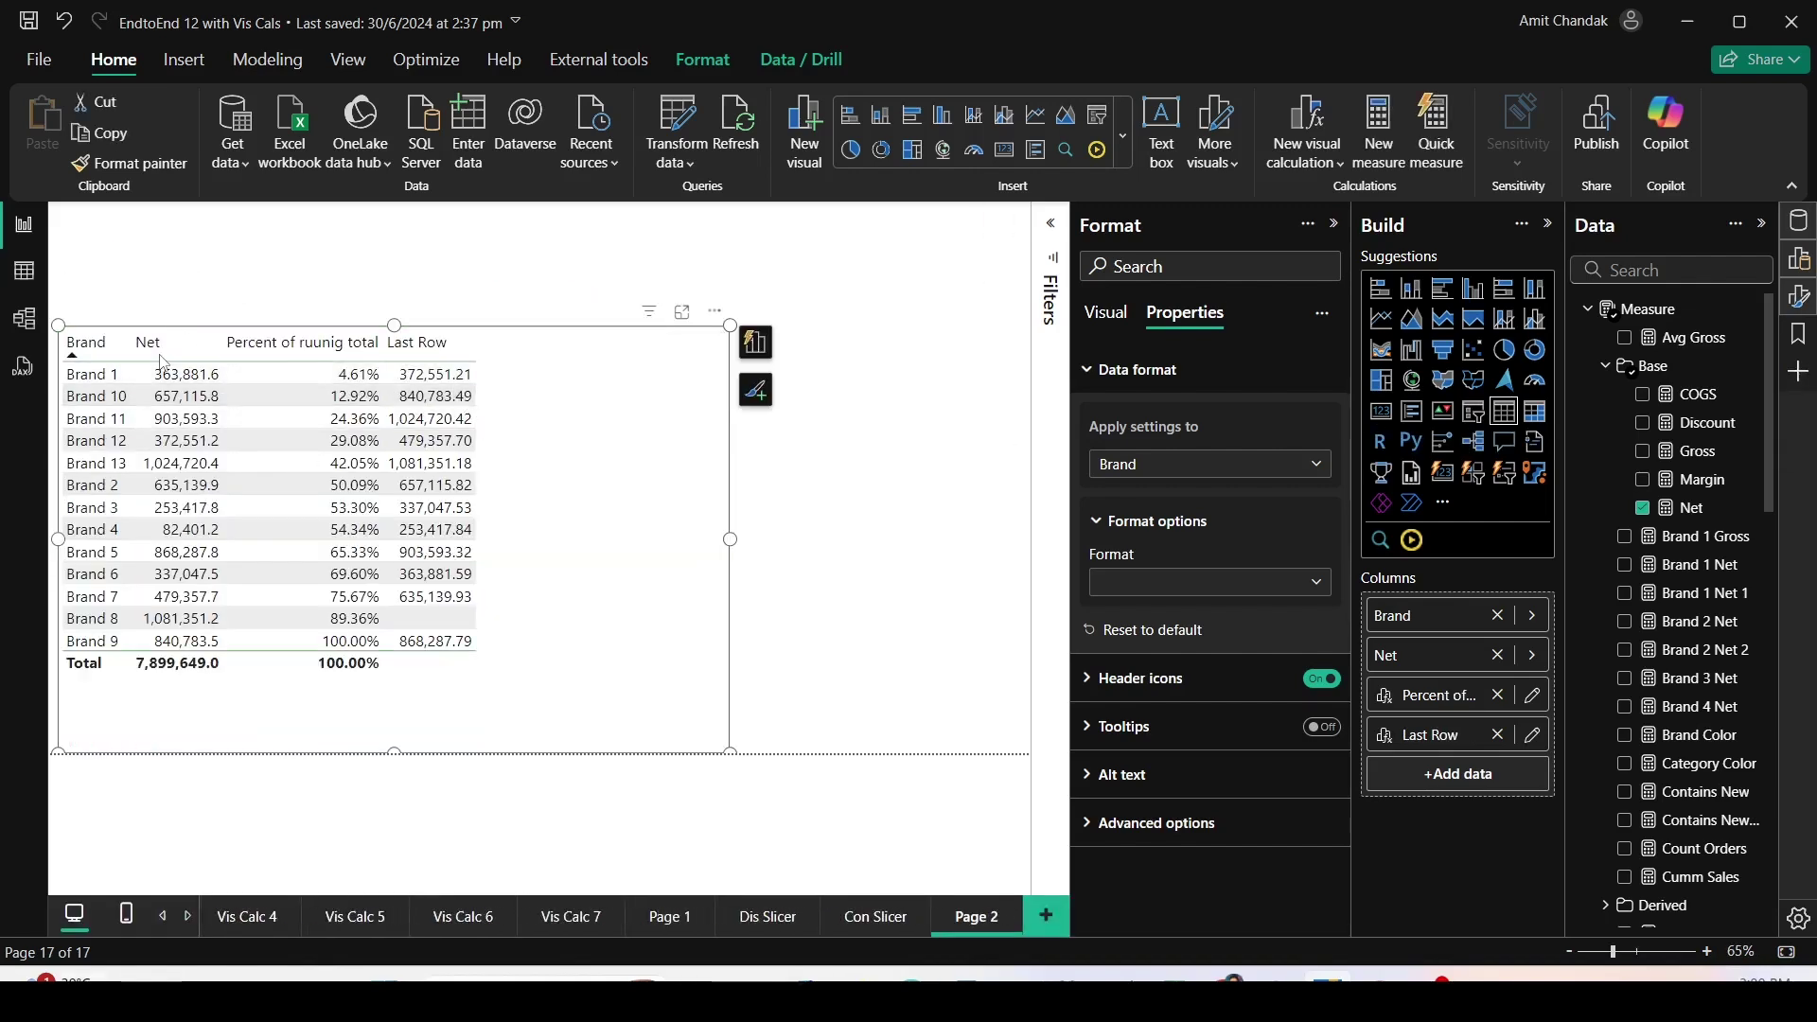
{"action": "left_click", "coordinate": [152, 343]}
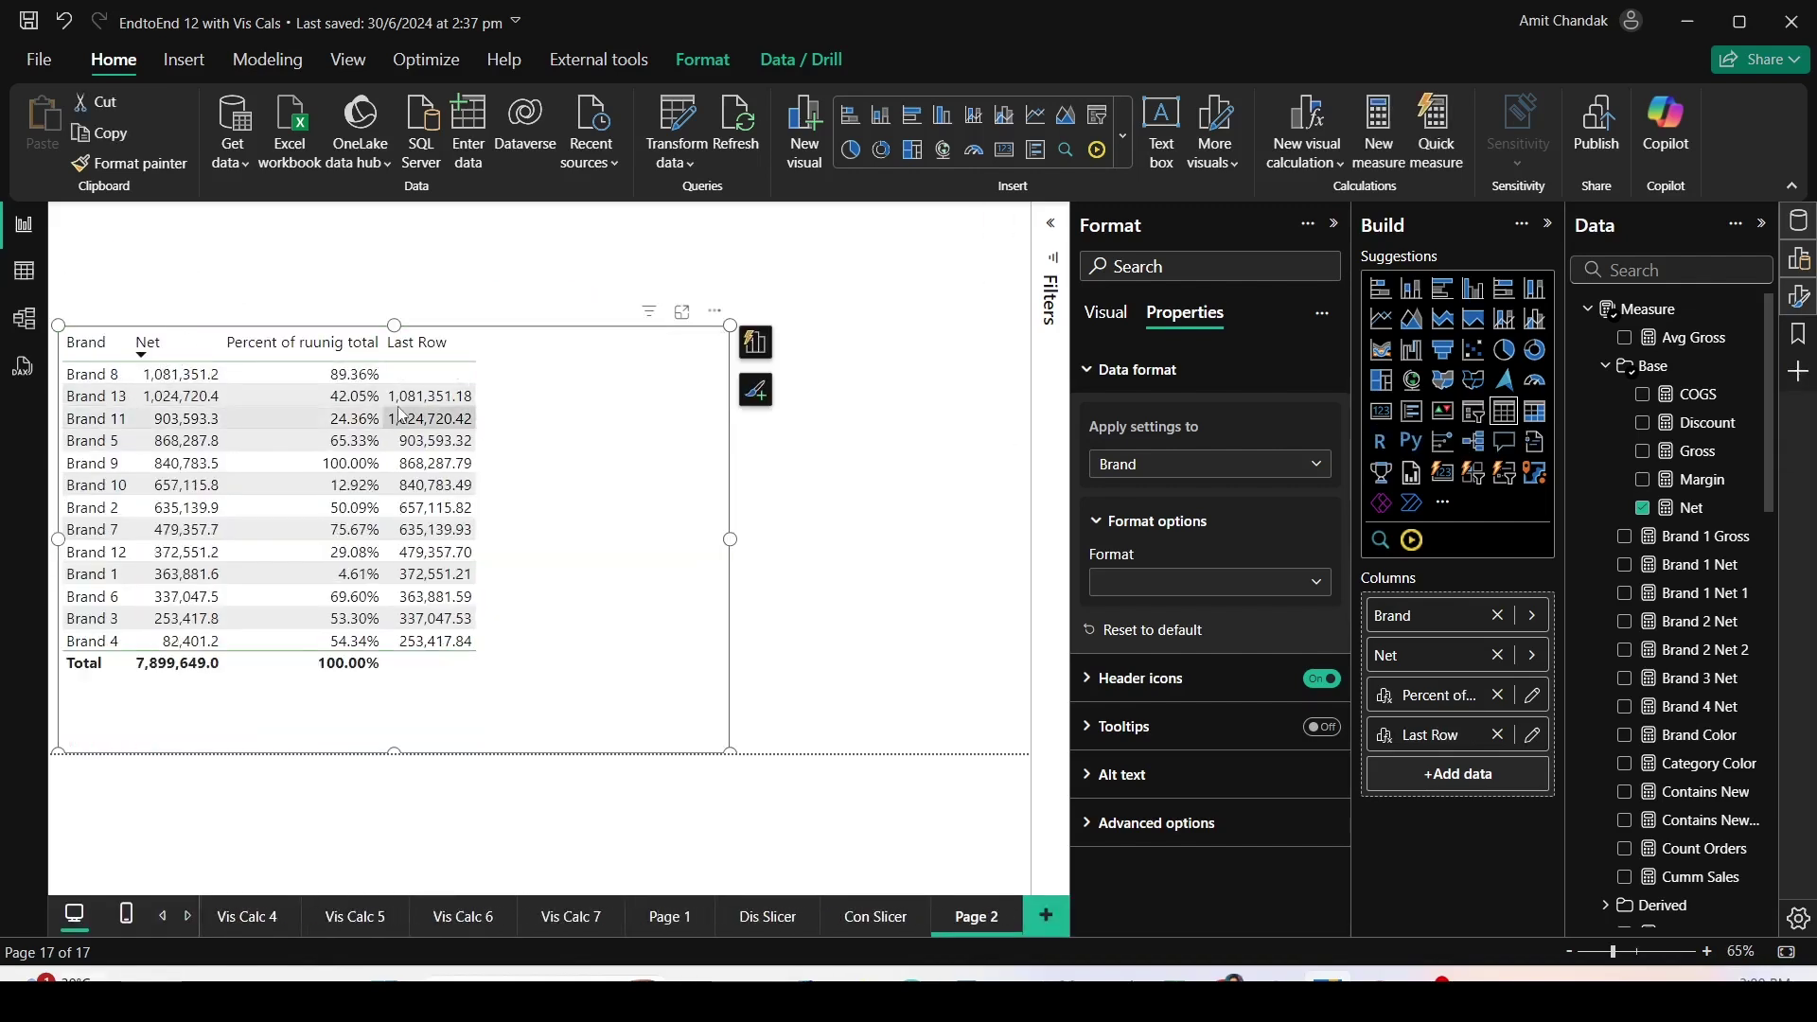
{"action": "mouse_move", "coordinate": [385, 395]}
{"action": "left_mouse_down"}
{"action": "mouse_move", "coordinate": [227, 398]}
{"action": "mouse_move", "coordinate": [335, 416]}
{"action": "left_mouse_up"}
{"action": "key", "text": "Escape"}
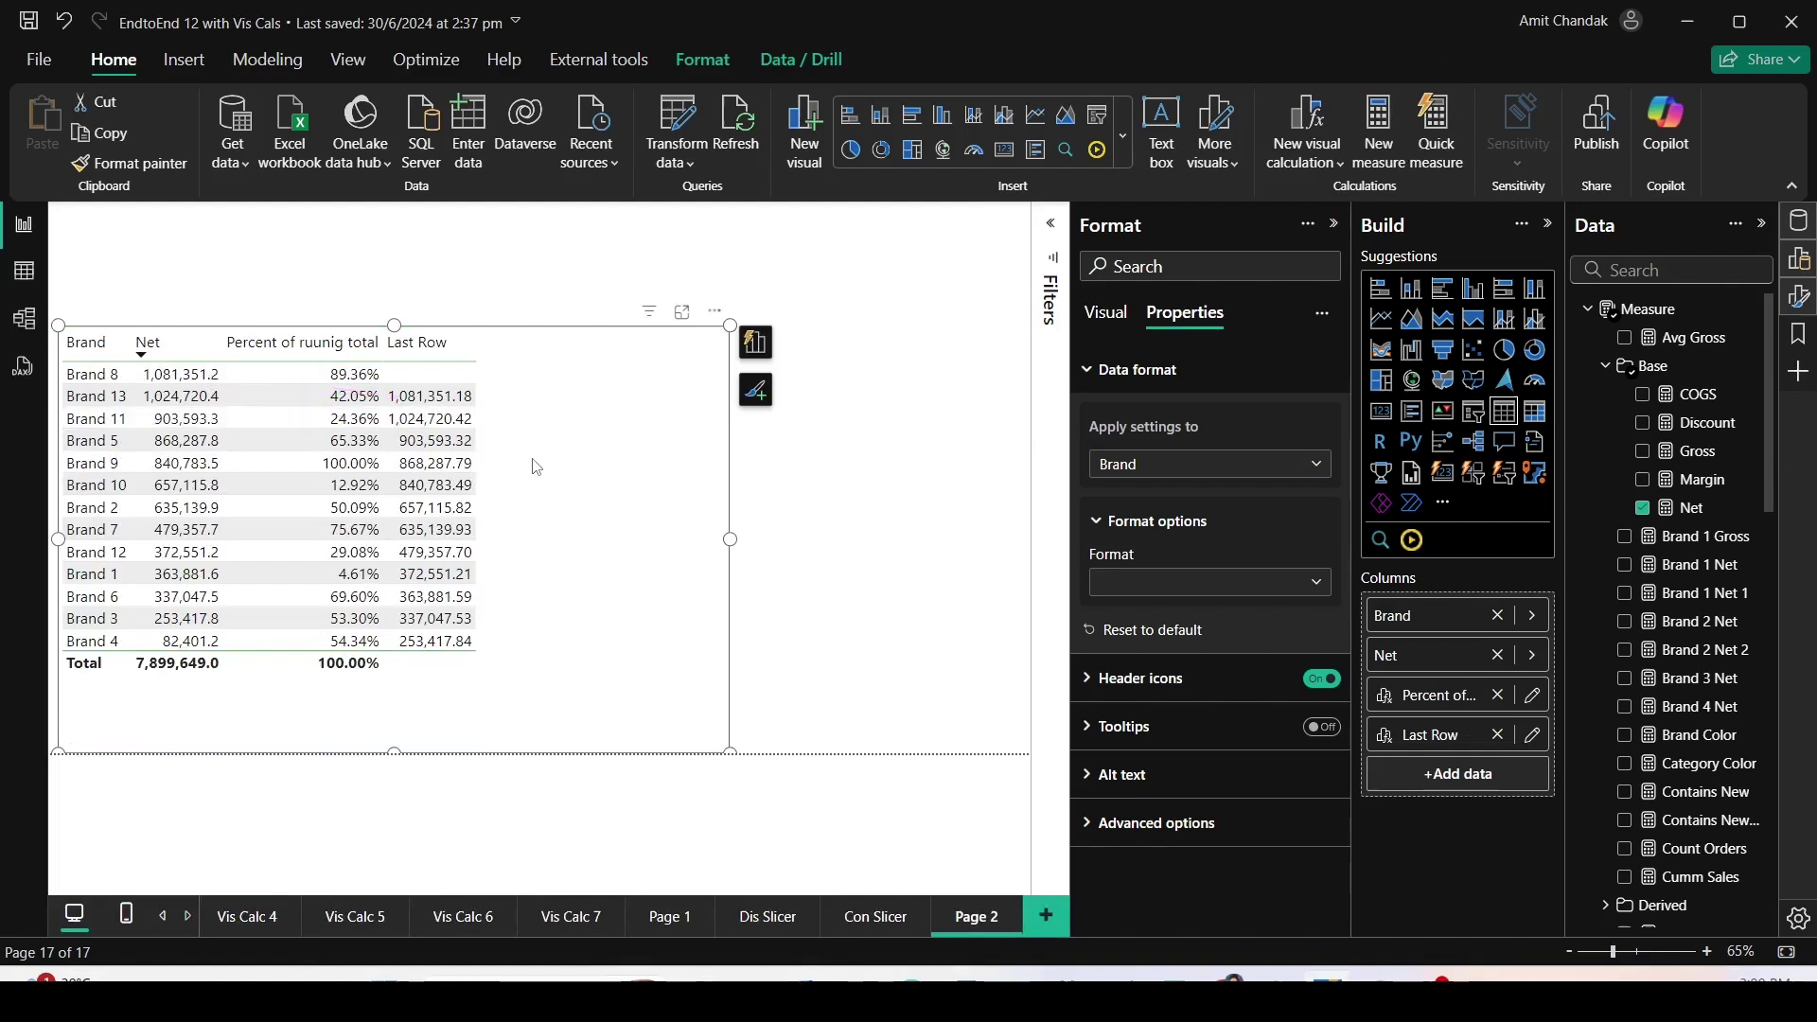
{"action": "left_click_drag", "start_coordinate": [729, 538], "coordinate": [540, 537]}
{"action": "key", "text": "ctrl+c"}
{"action": "key", "text": "ctrl+v"}
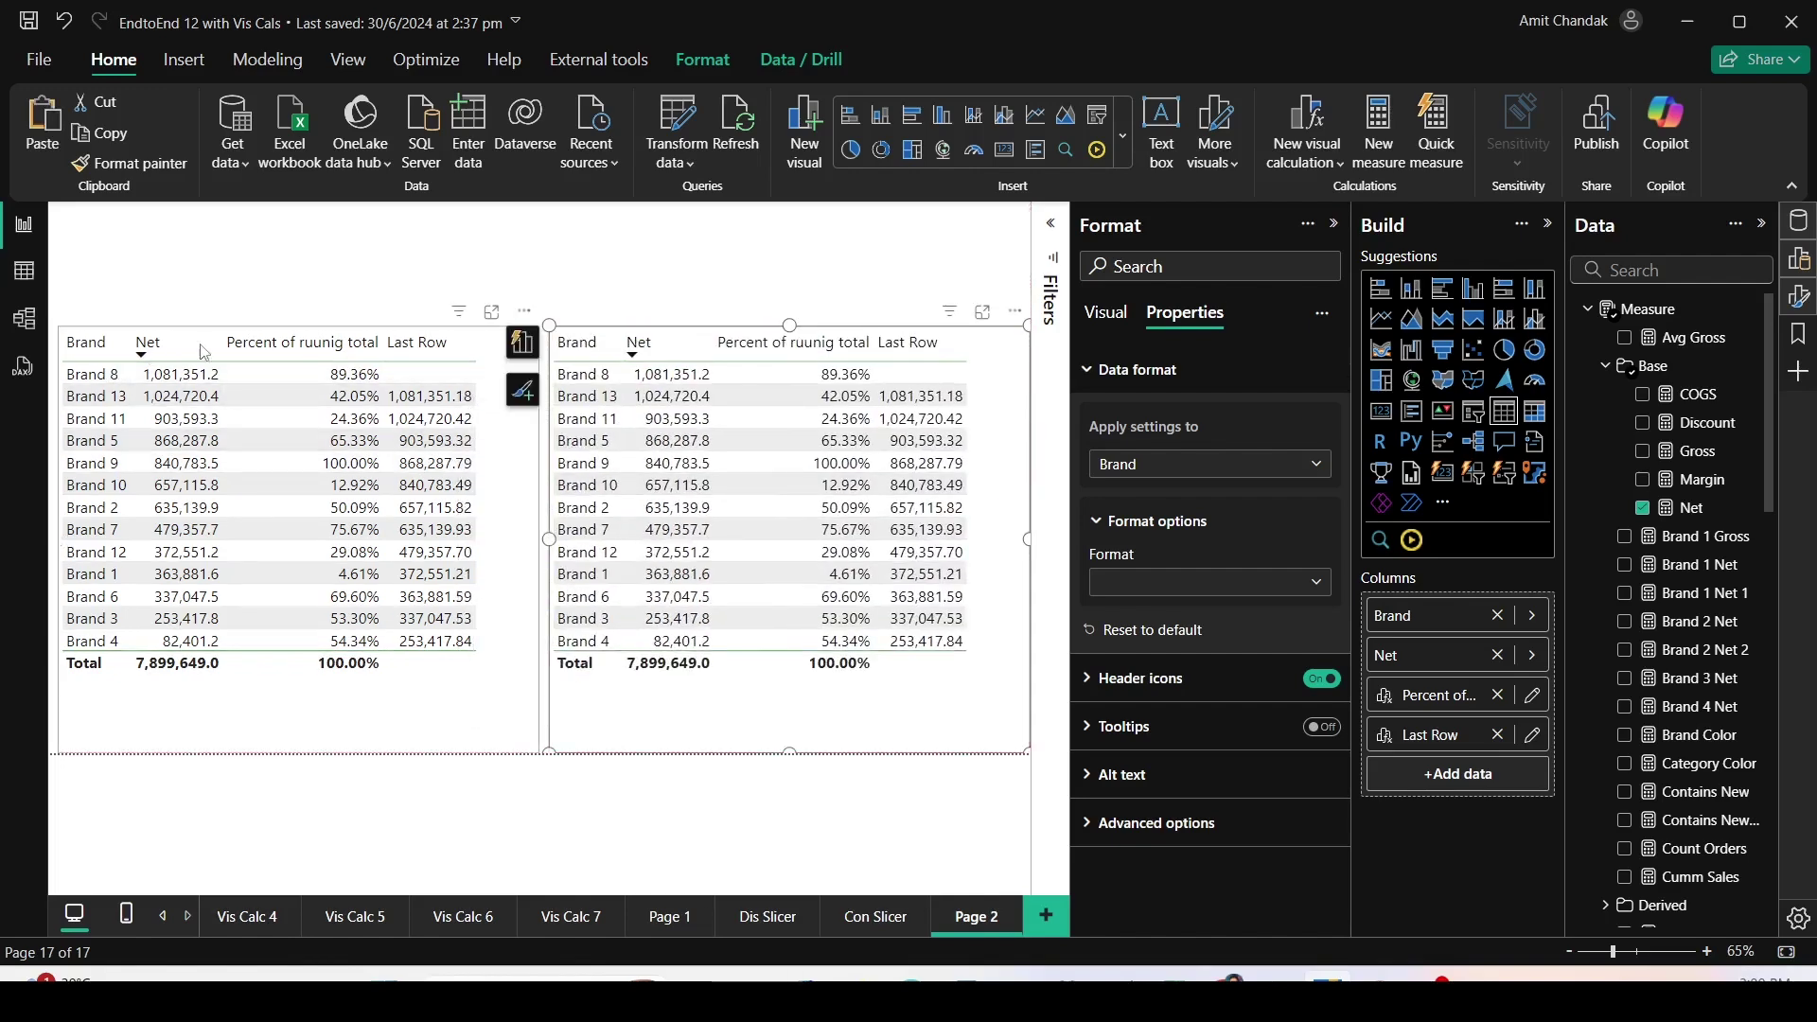
Remove Last Row from the left table and the running-total percent from the right, sorting the left by Brand ascending.
{"action": "left_click", "coordinate": [356, 724]}
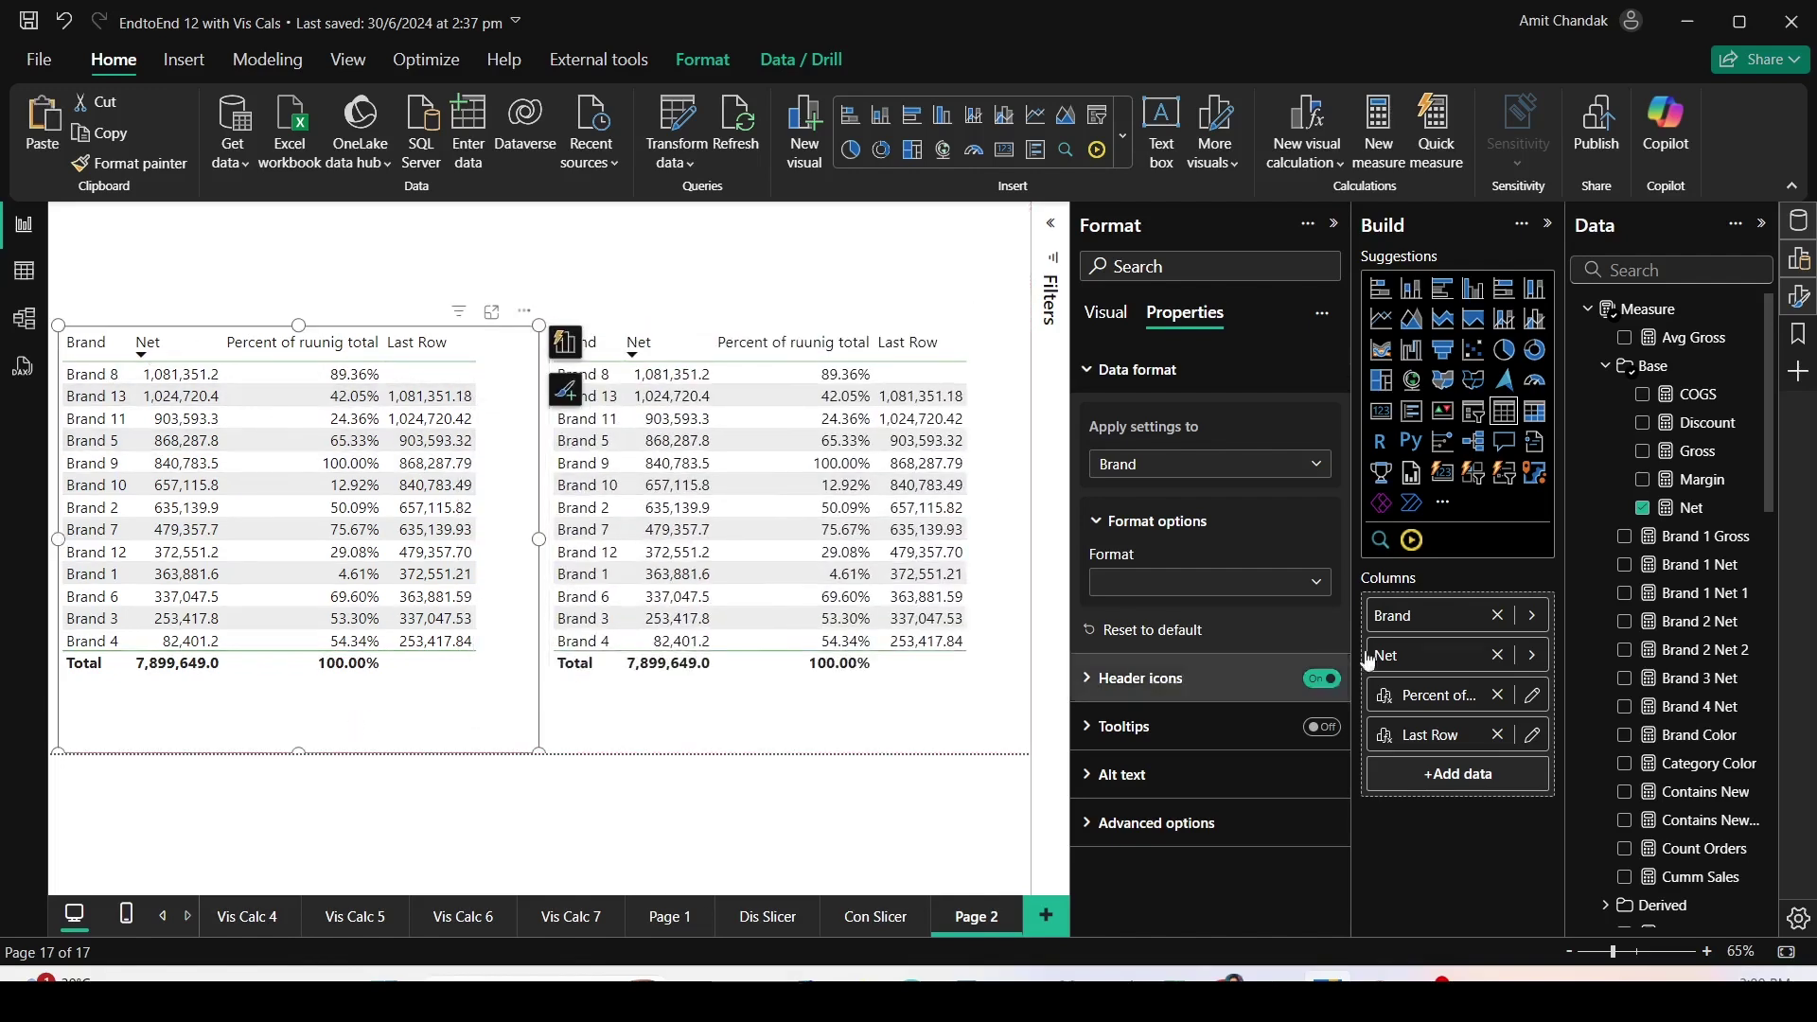
{"action": "left_click", "coordinate": [1497, 735]}
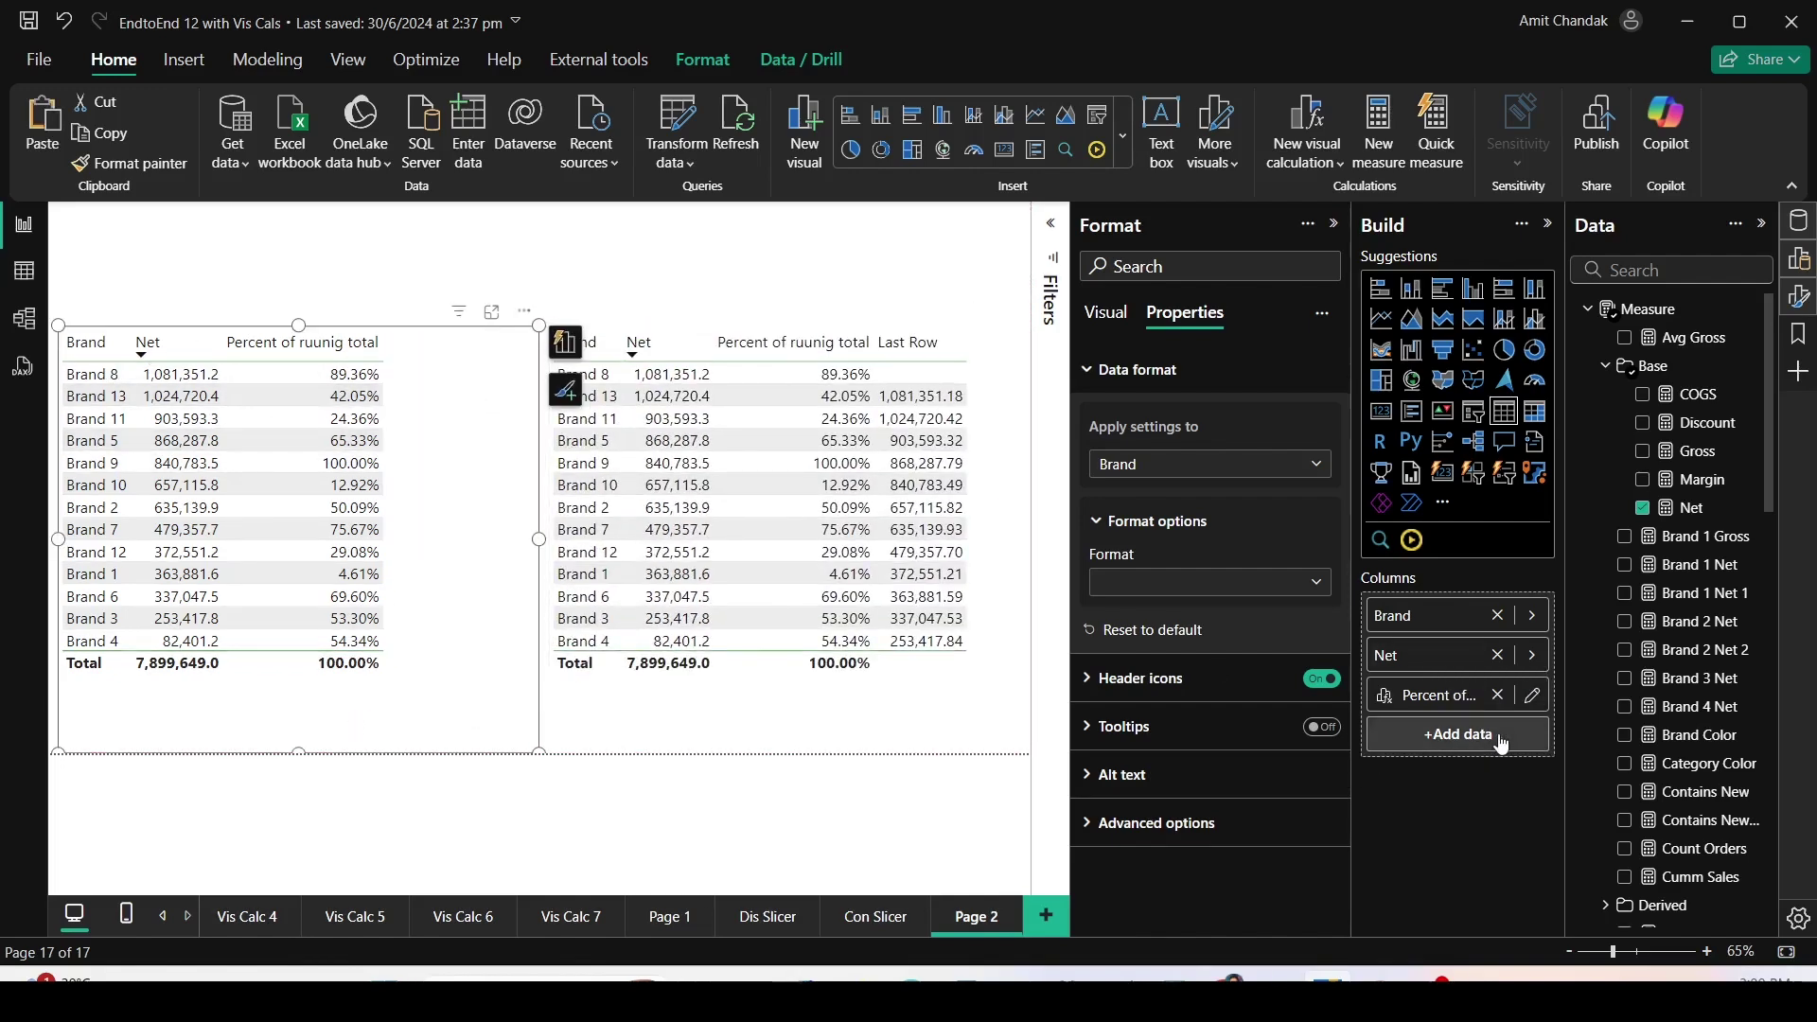
{"action": "left_click", "coordinate": [1497, 694]}
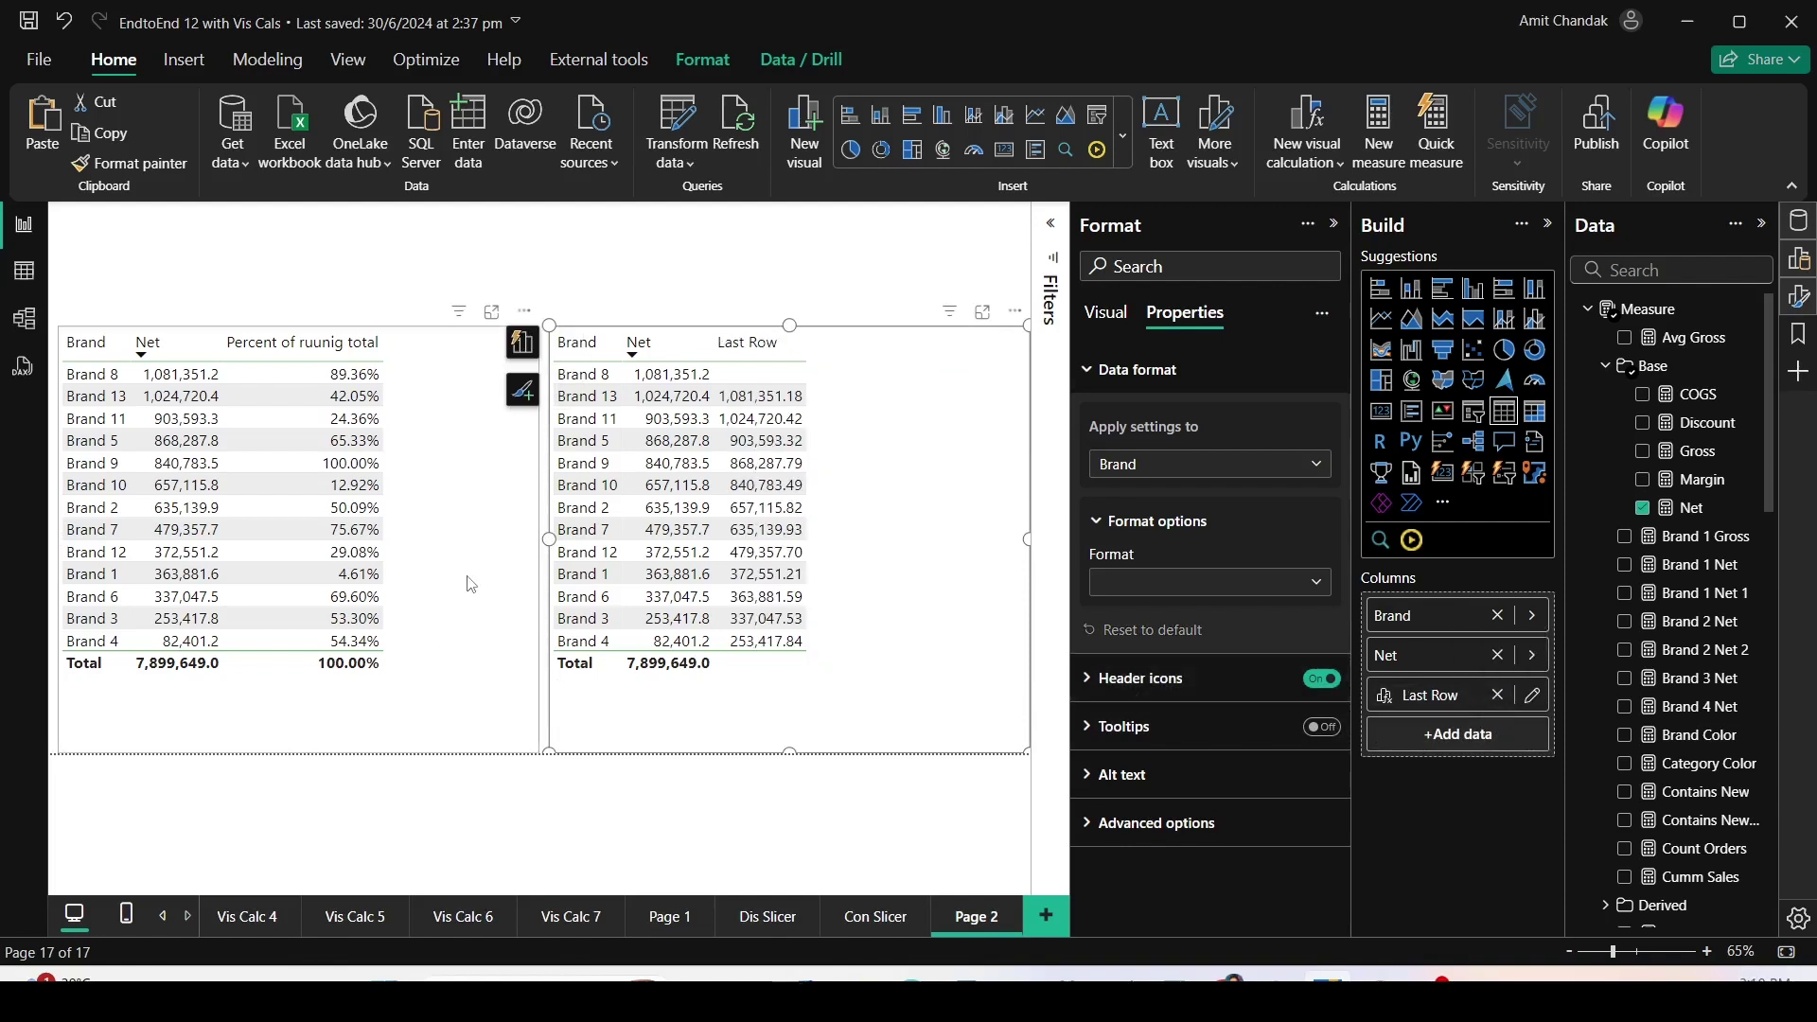
{"action": "left_click", "coordinate": [85, 342]}
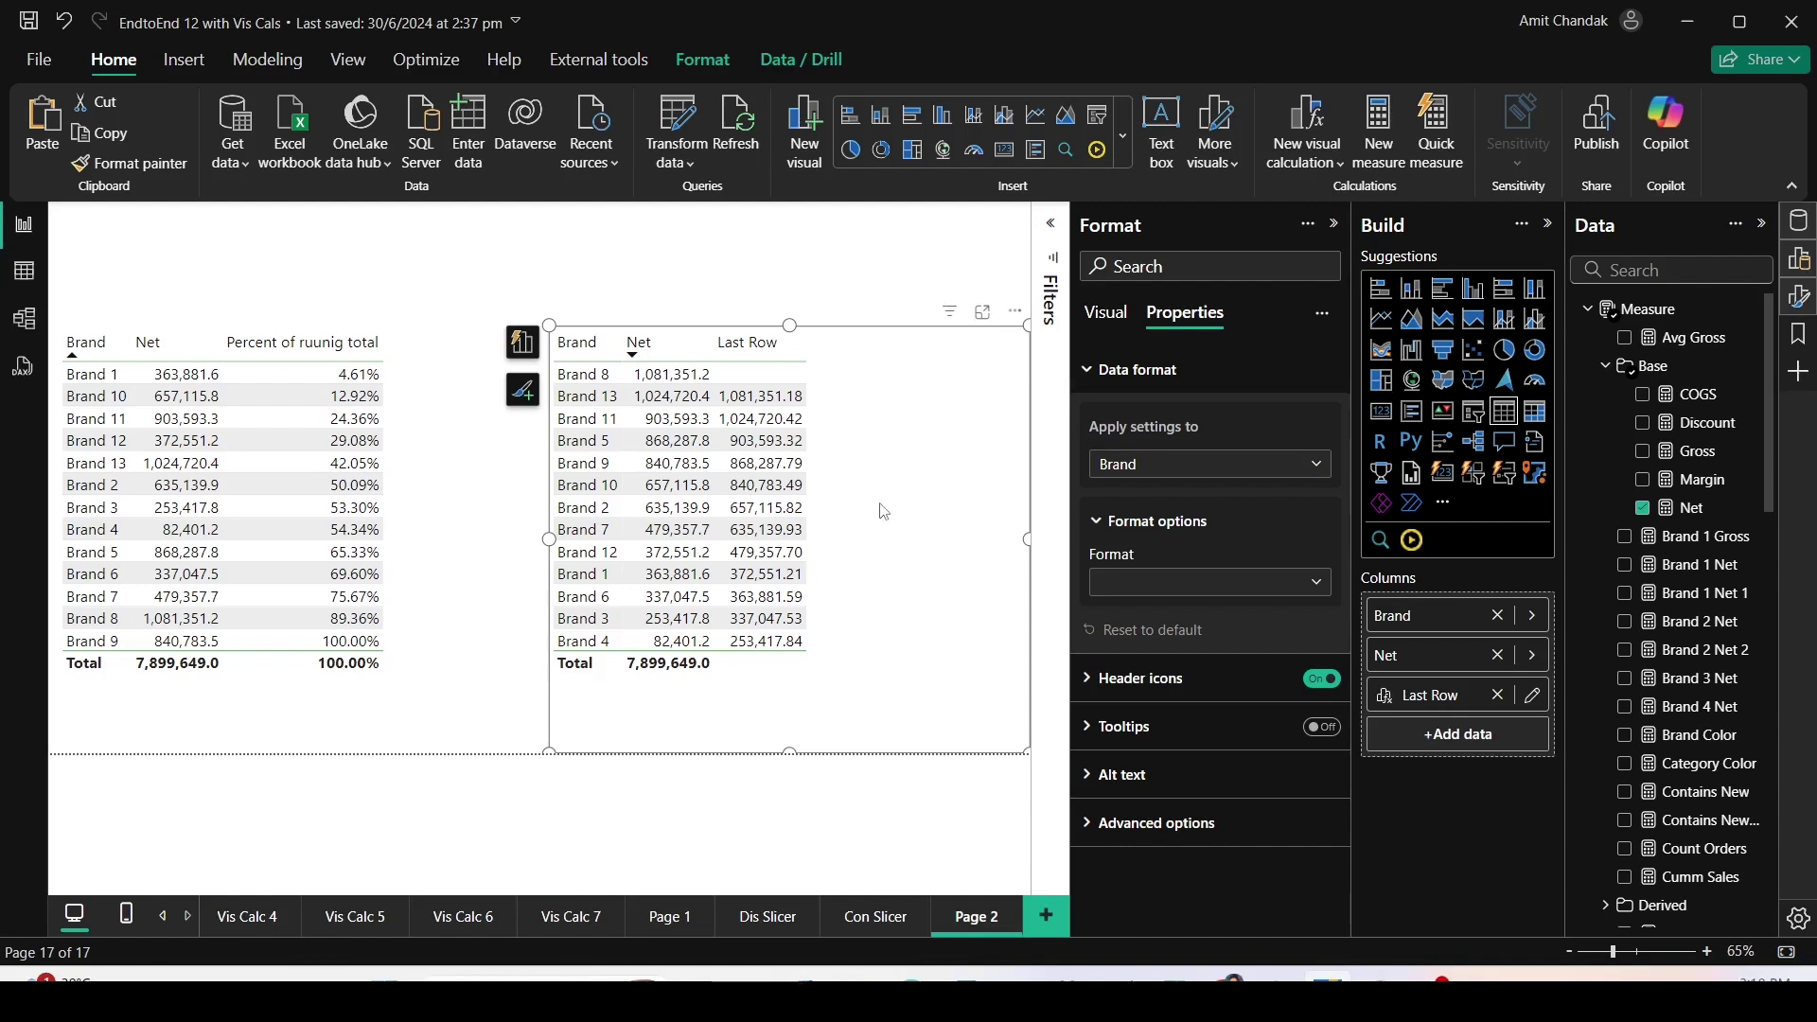
{"action": "left_click", "coordinate": [722, 271]}
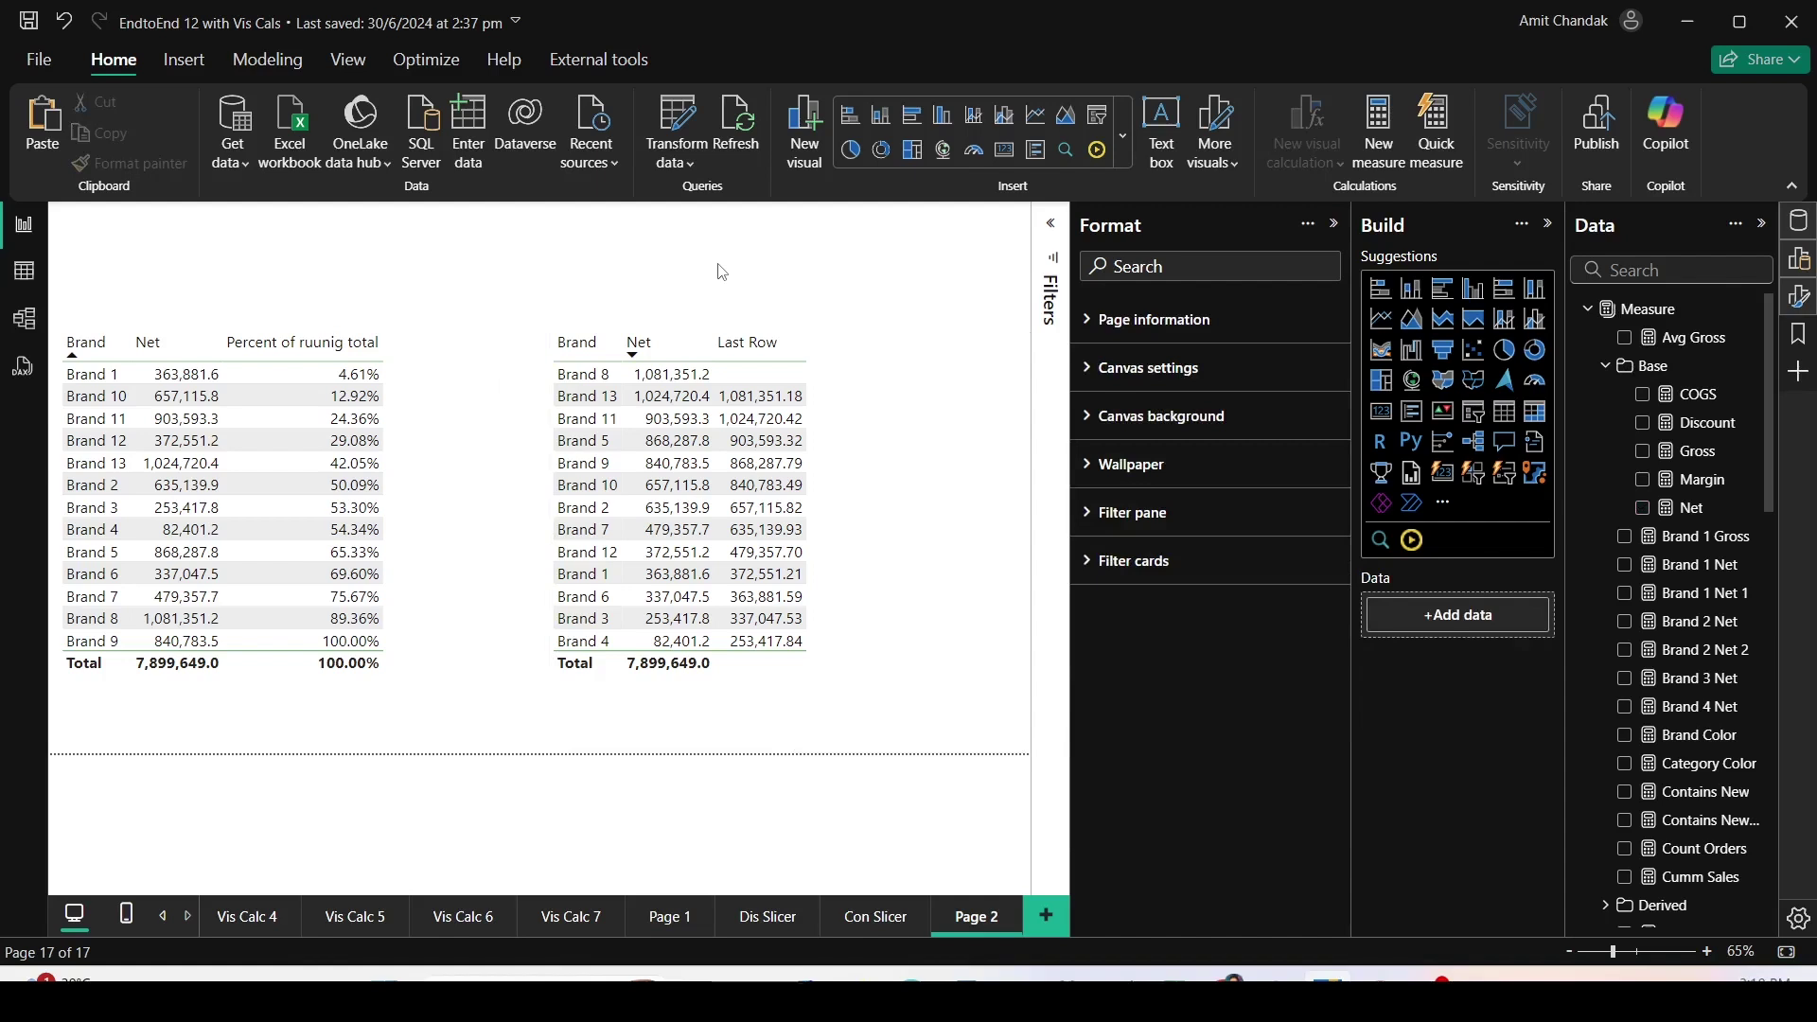
Start a new Fields parameter from Modeling and name it Axis1.
{"action": "left_click", "coordinate": [274, 64]}
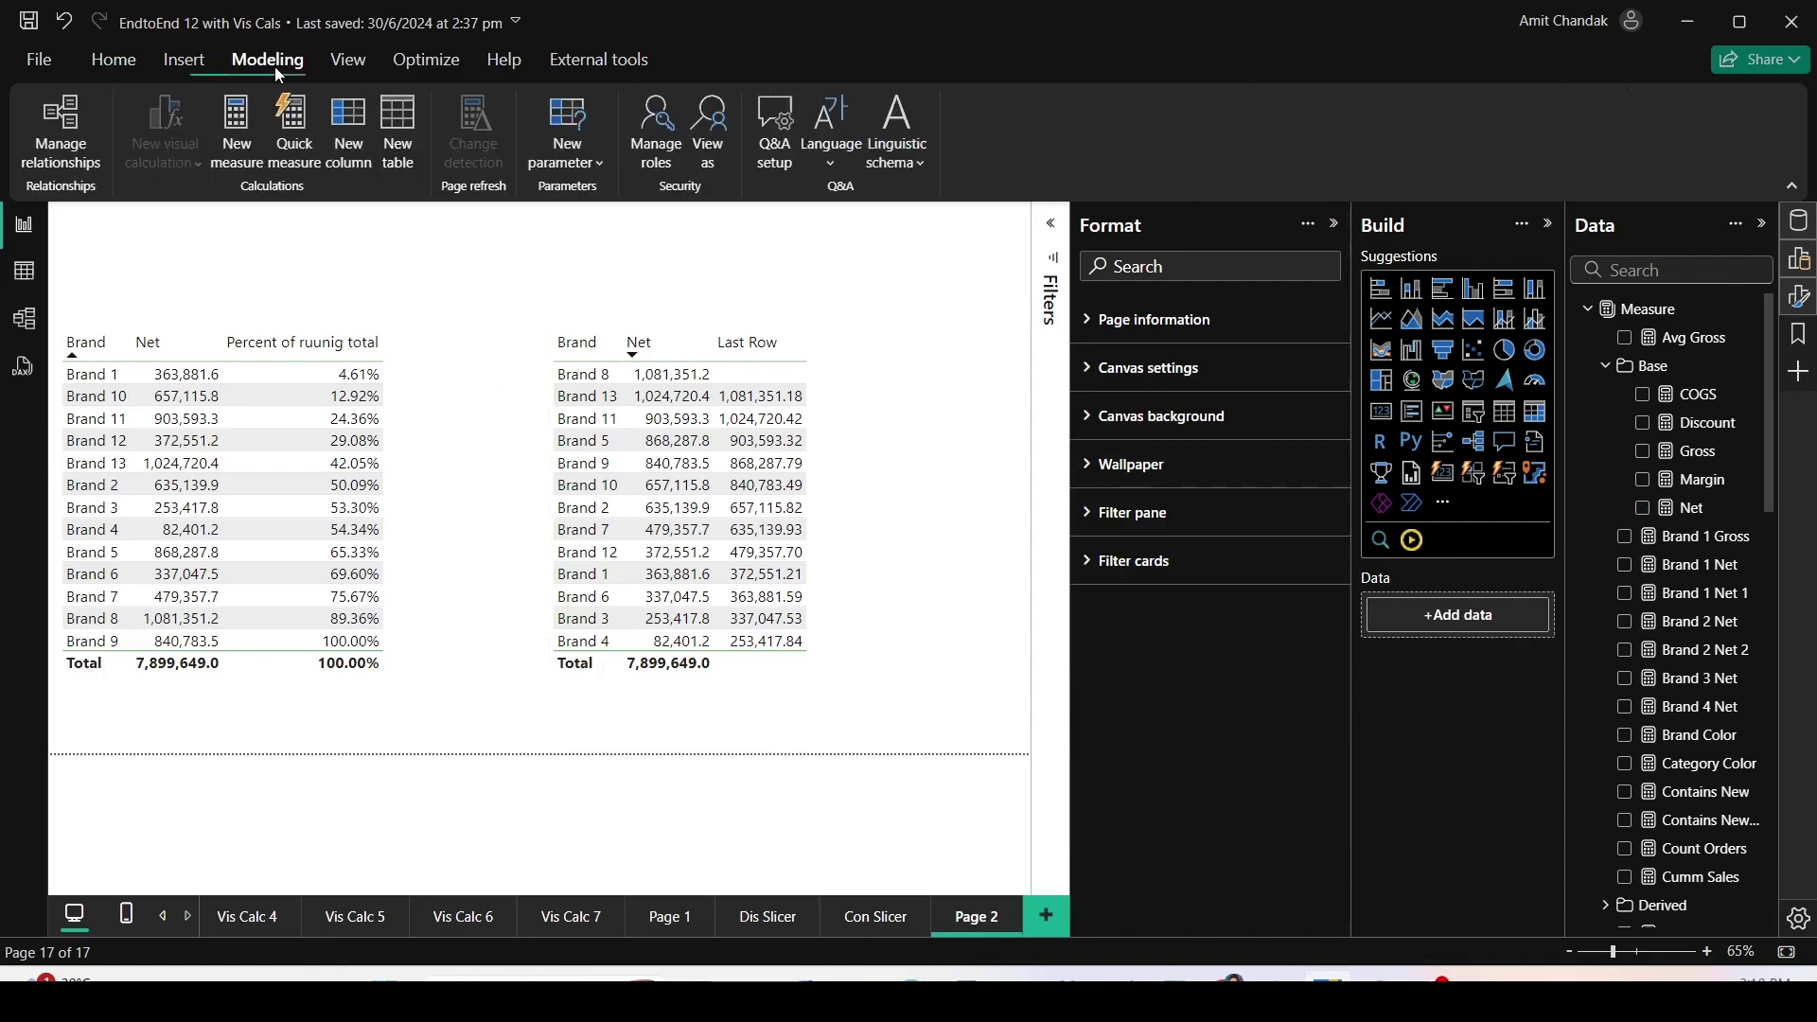
{"action": "left_click", "coordinate": [581, 166]}
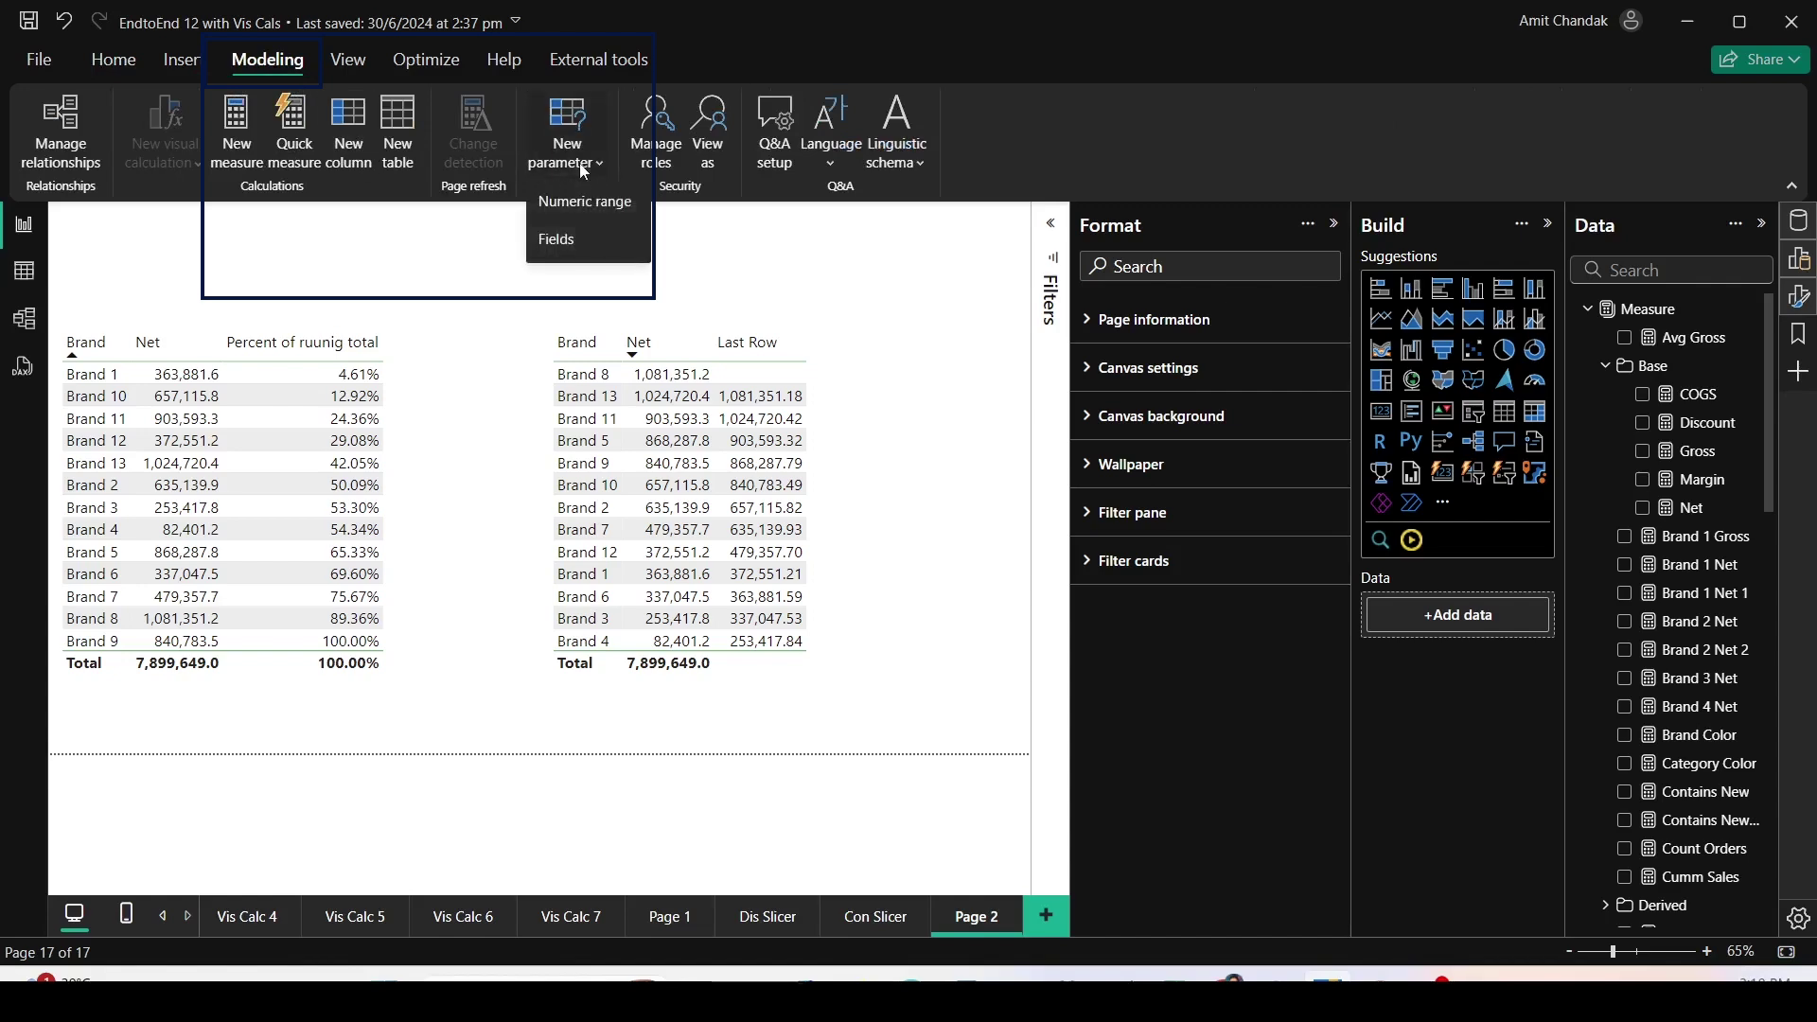
{"action": "left_click", "coordinate": [565, 240]}
{"action": "double_click", "coordinate": [573, 342]}
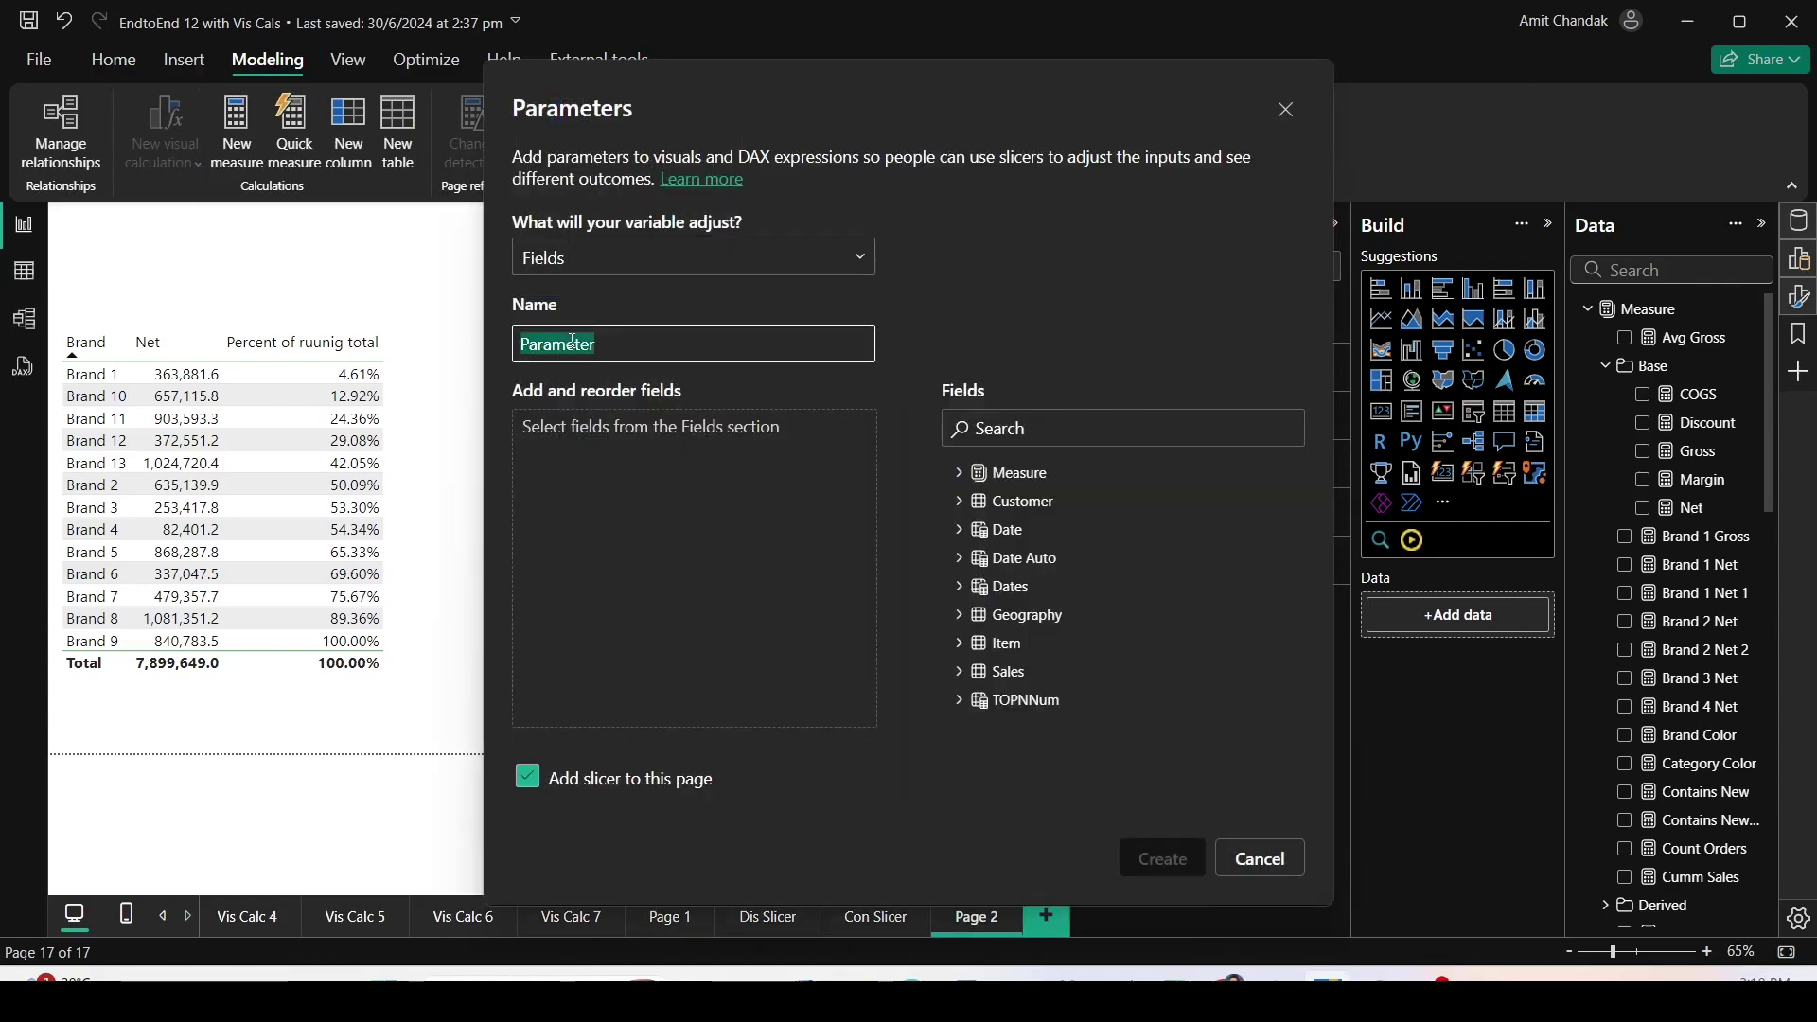
{"action": "type", "text": "Axis1"}
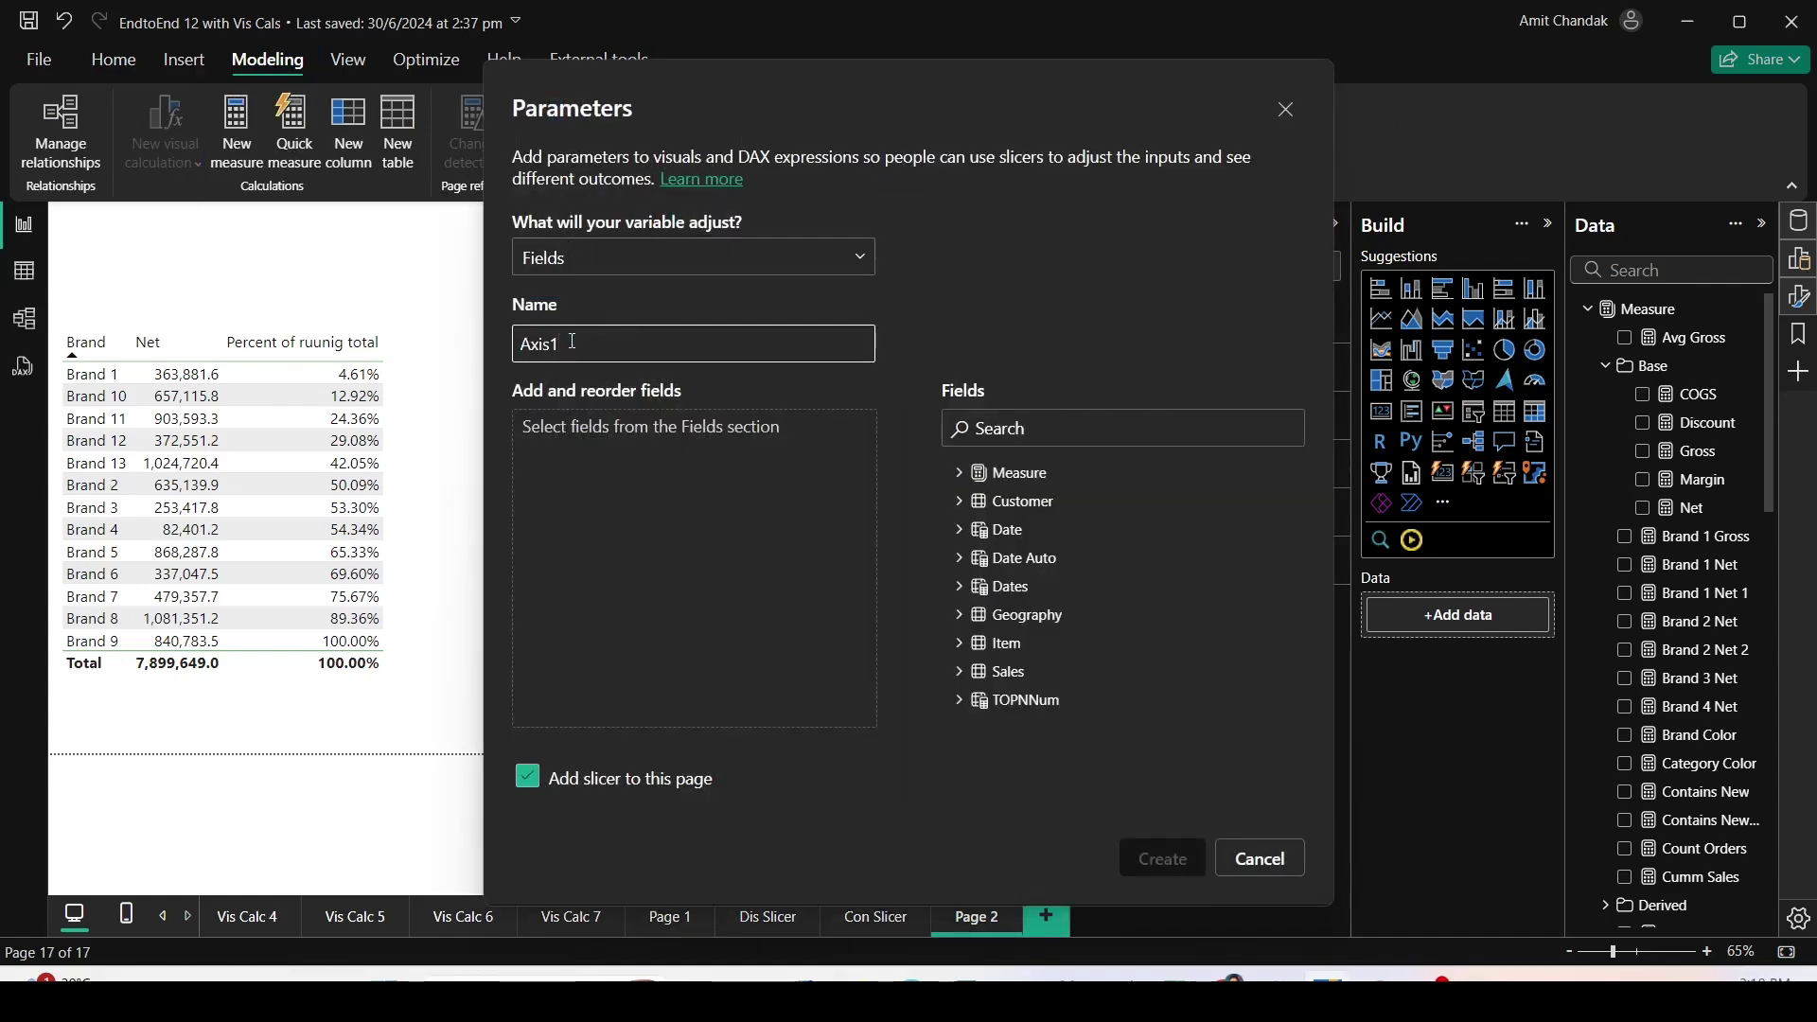
Add Brand, Category, Sub Category, State and City to Axis1 and create it with a slicer.
{"action": "left_click", "coordinate": [959, 644]}
{"action": "scroll", "coordinate": [1040, 615], "scroll_direction": "down", "scroll_amount": 3}
{"action": "scroll", "coordinate": [1041, 587], "scroll_direction": "up", "scroll_amount": 2}
{"action": "left_click_drag", "start_coordinate": [1050, 549], "coordinate": [859, 600]}
{"action": "left_click_drag", "start_coordinate": [1055, 634], "coordinate": [803, 595]}
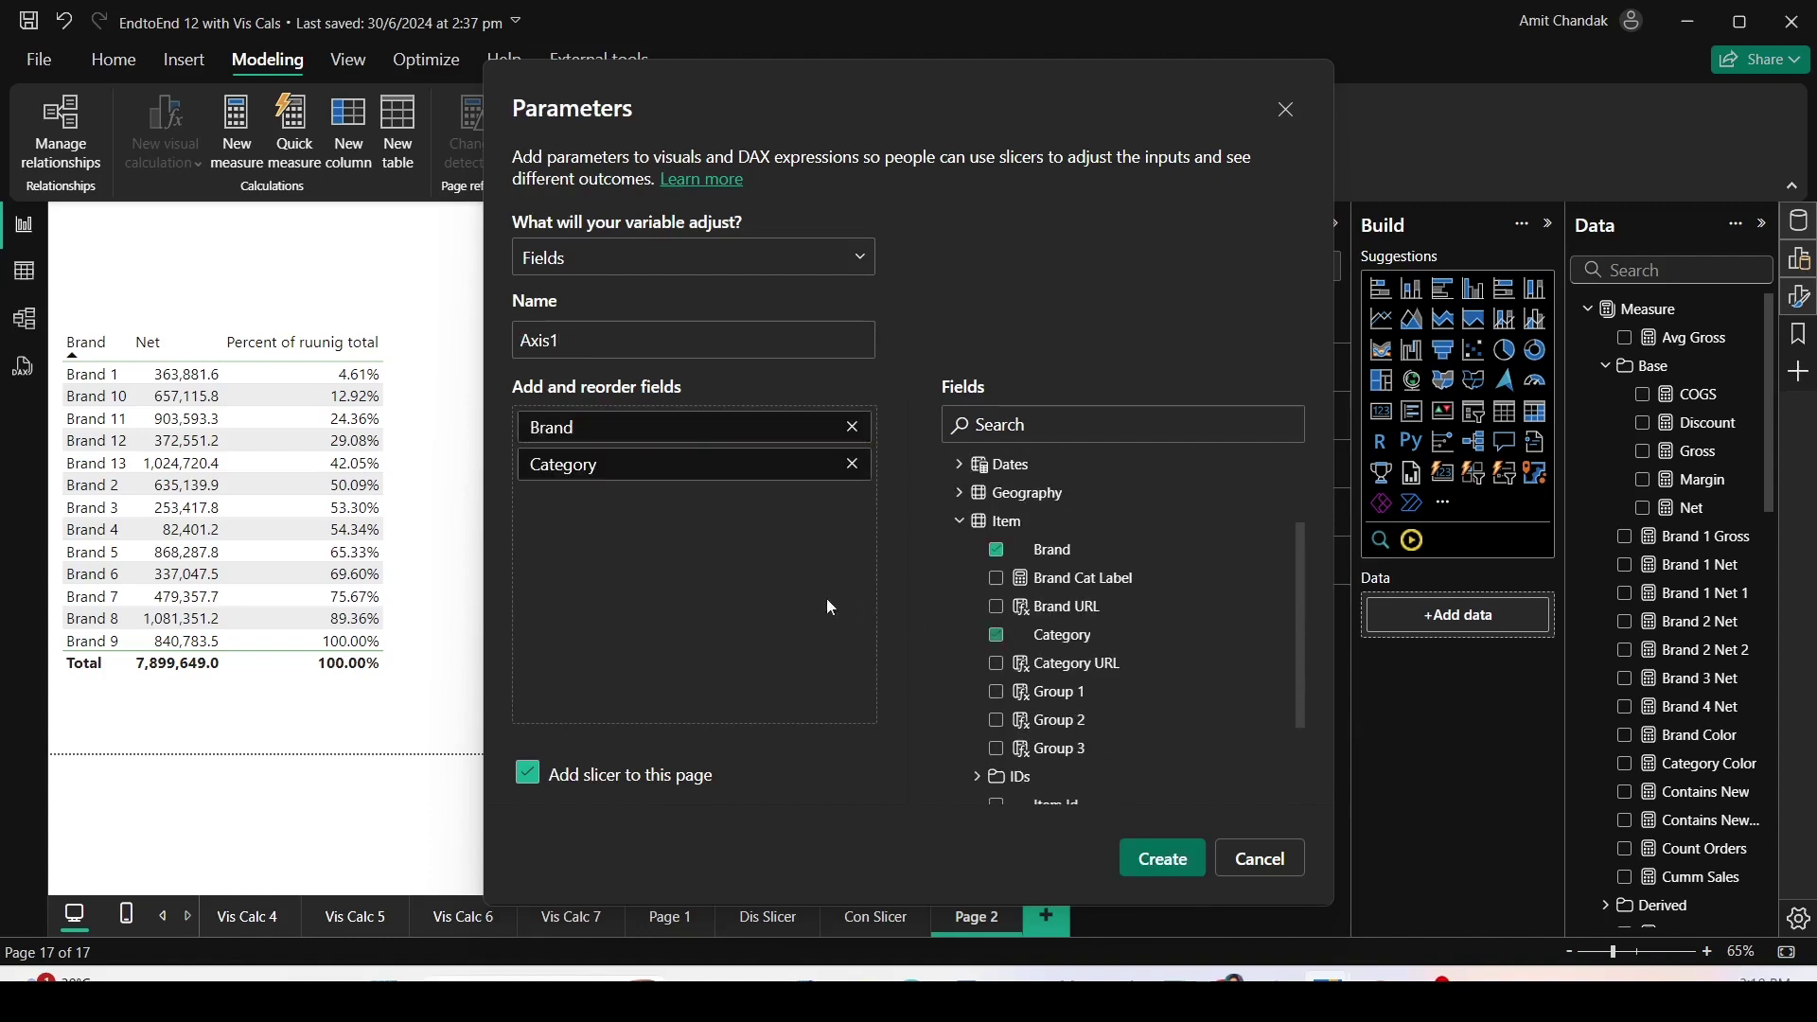
{"action": "scroll", "coordinate": [1041, 615], "scroll_direction": "down", "scroll_amount": 3}
{"action": "left_click_drag", "start_coordinate": [1060, 742], "coordinate": [725, 581]}
{"action": "scroll", "coordinate": [1008, 585], "scroll_direction": "up", "scroll_amount": 3}
{"action": "left_click", "coordinate": [1017, 492]}
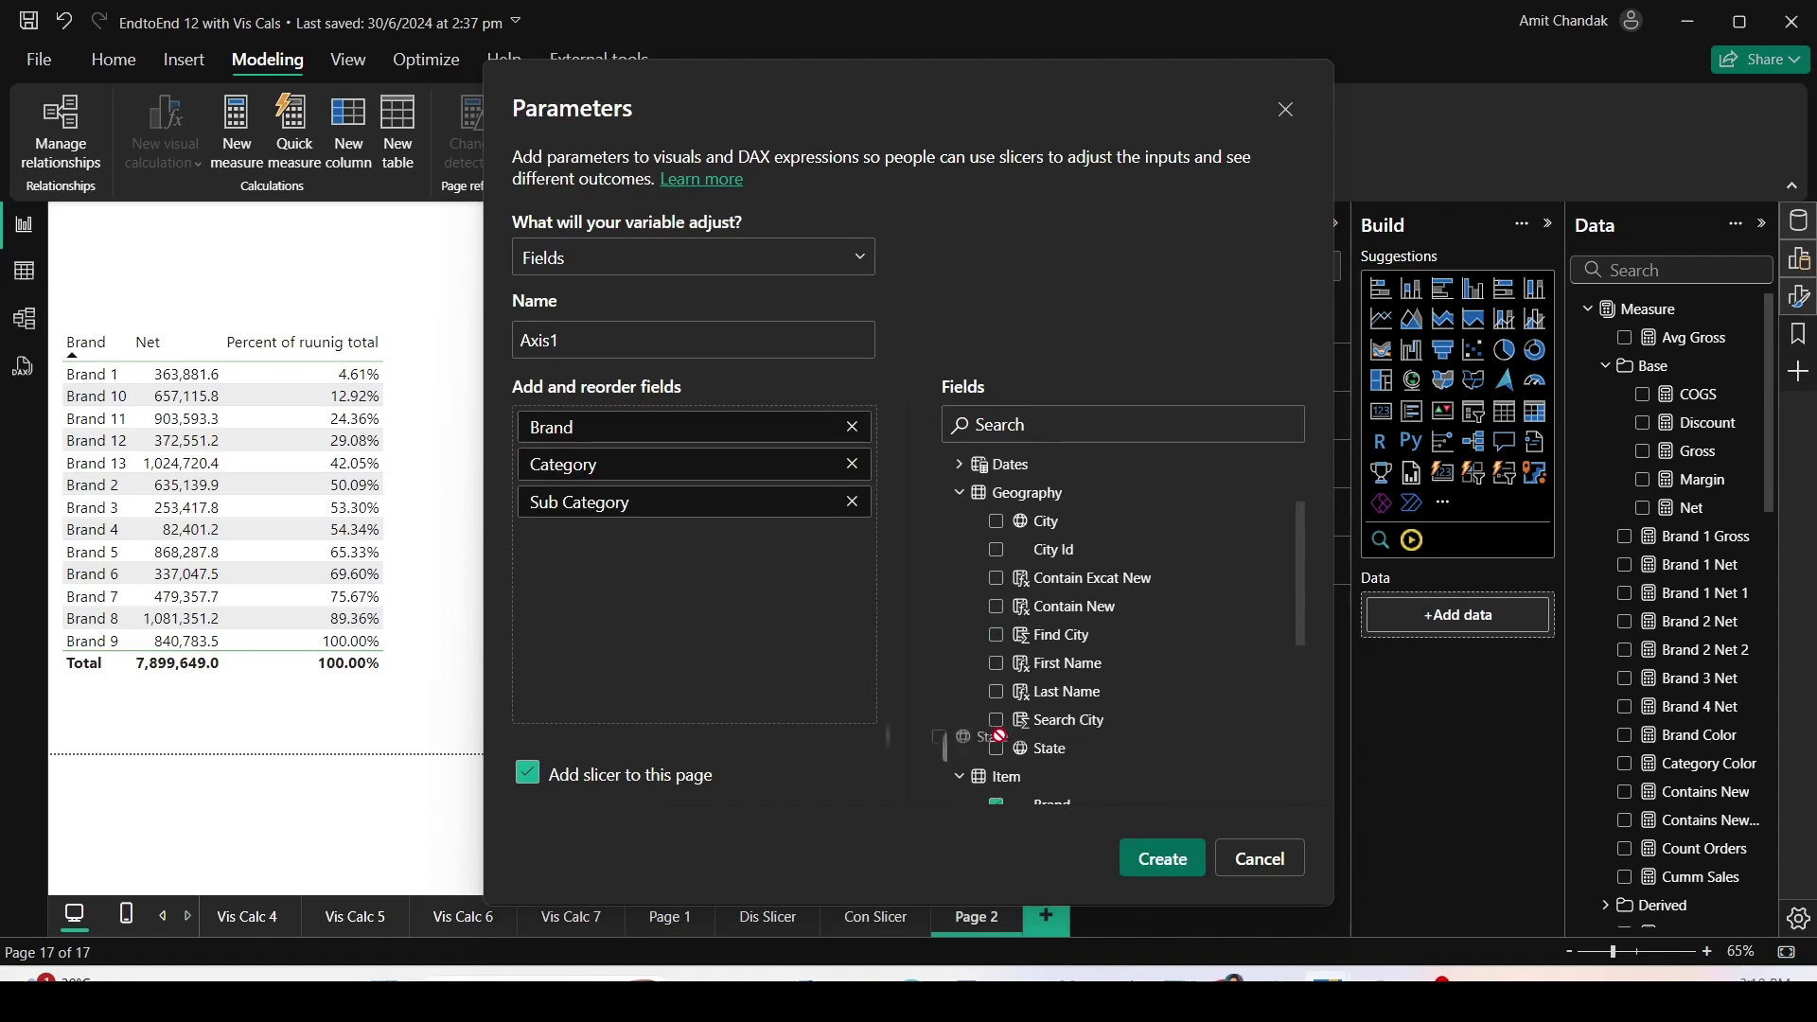
{"action": "left_click_drag", "start_coordinate": [1061, 757], "coordinate": [727, 620]}
{"action": "mouse_move", "coordinate": [502, 741]}
{"action": "left_mouse_down"}
{"action": "mouse_move", "coordinate": [613, 800]}
{"action": "mouse_move", "coordinate": [721, 800]}
{"action": "left_mouse_up"}
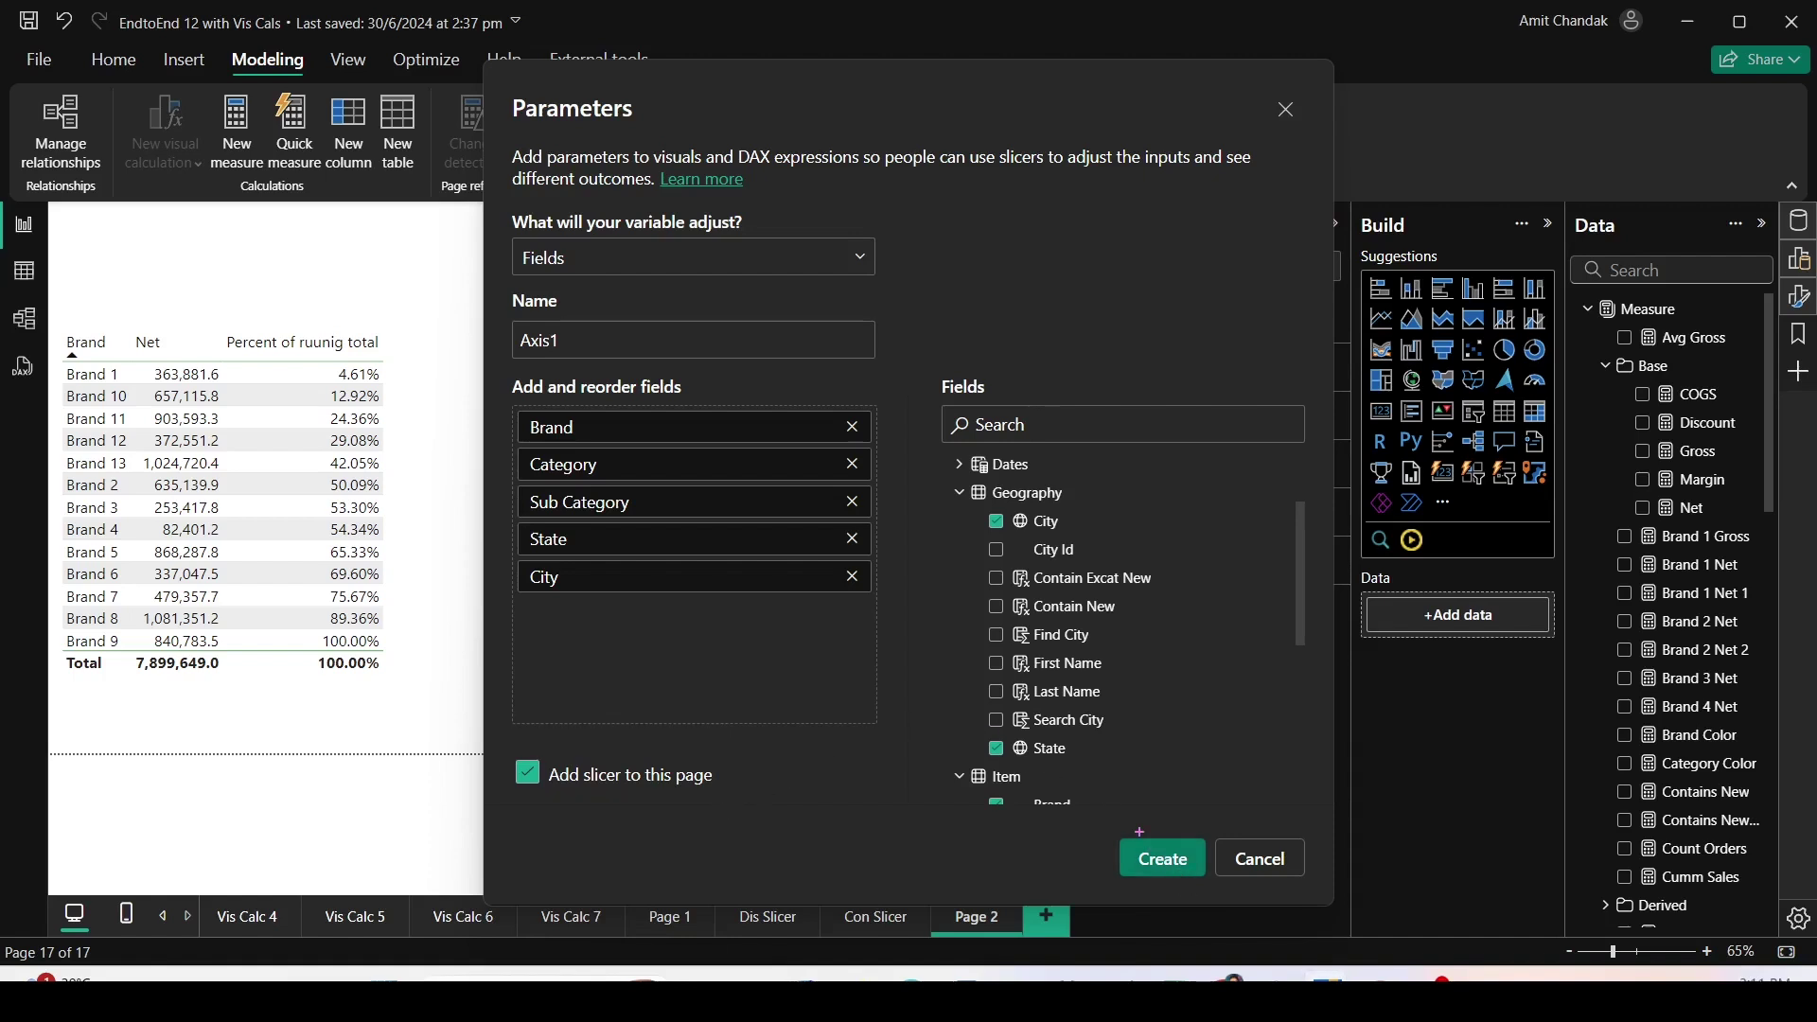
{"action": "left_click", "coordinate": [1179, 861]}
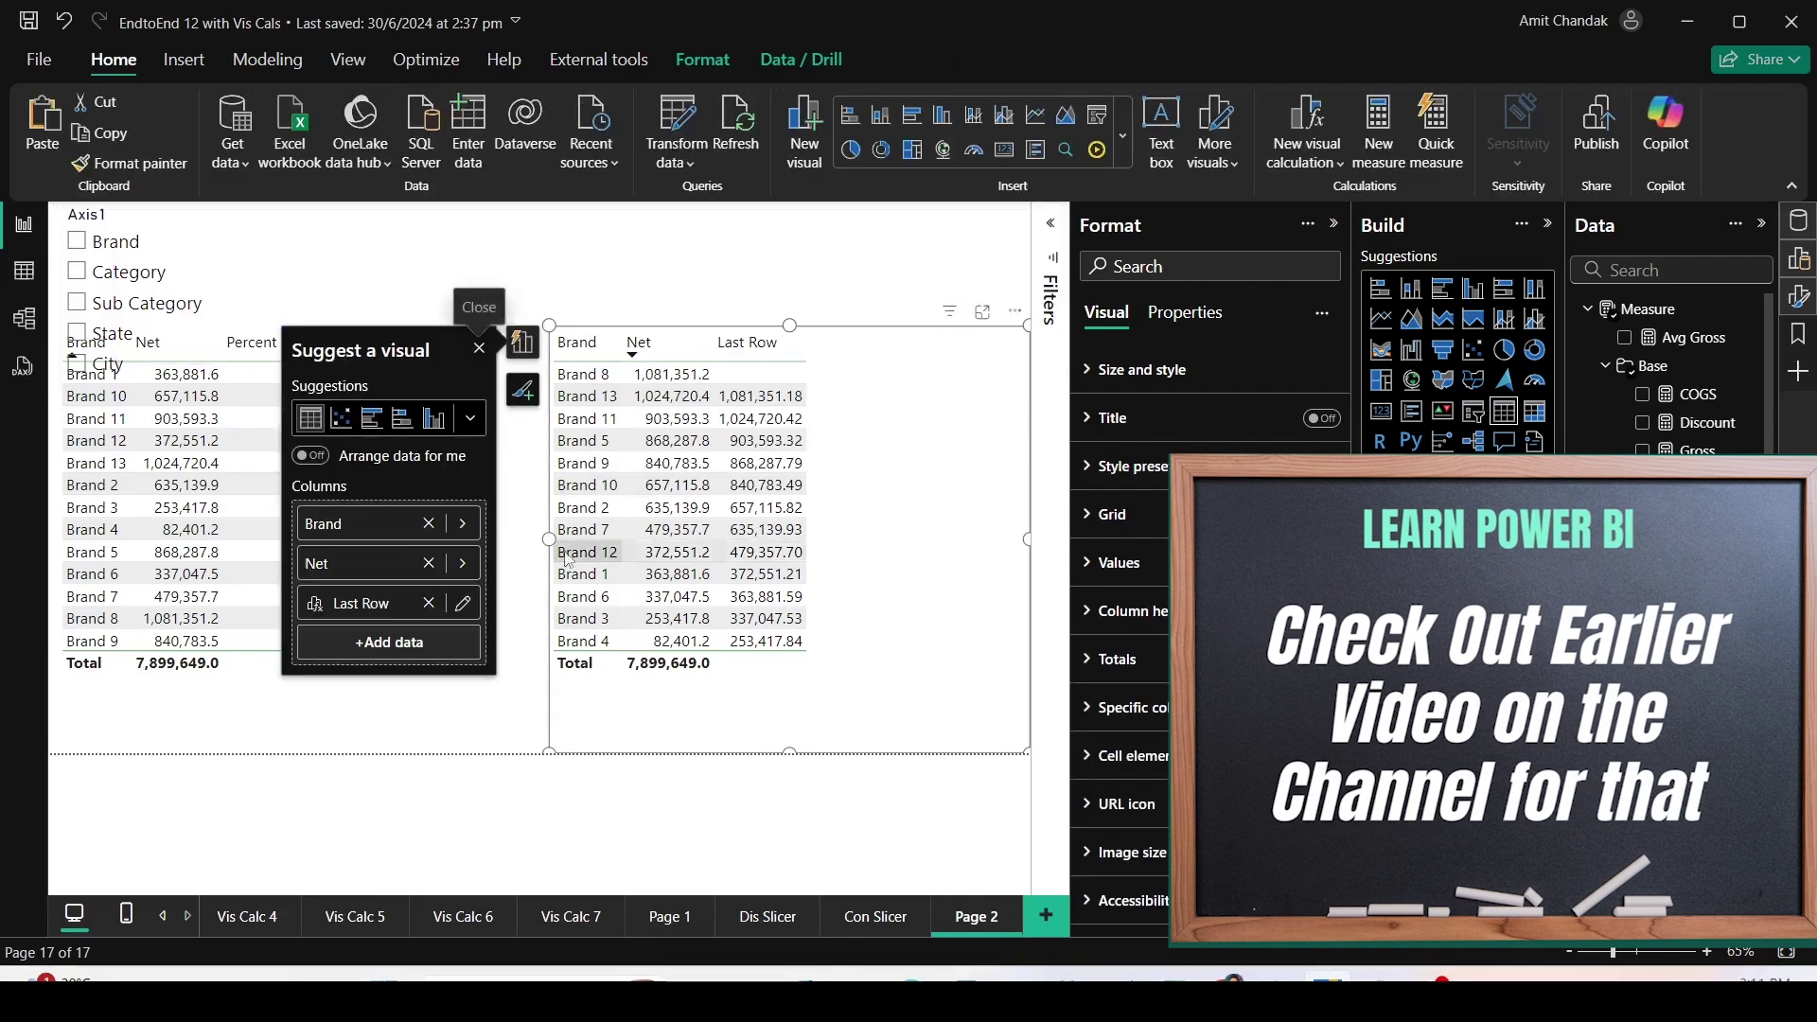
Move the Axis1 slicer to the top-left beside the tables and select Brand in it.
{"action": "left_click", "coordinate": [393, 316]}
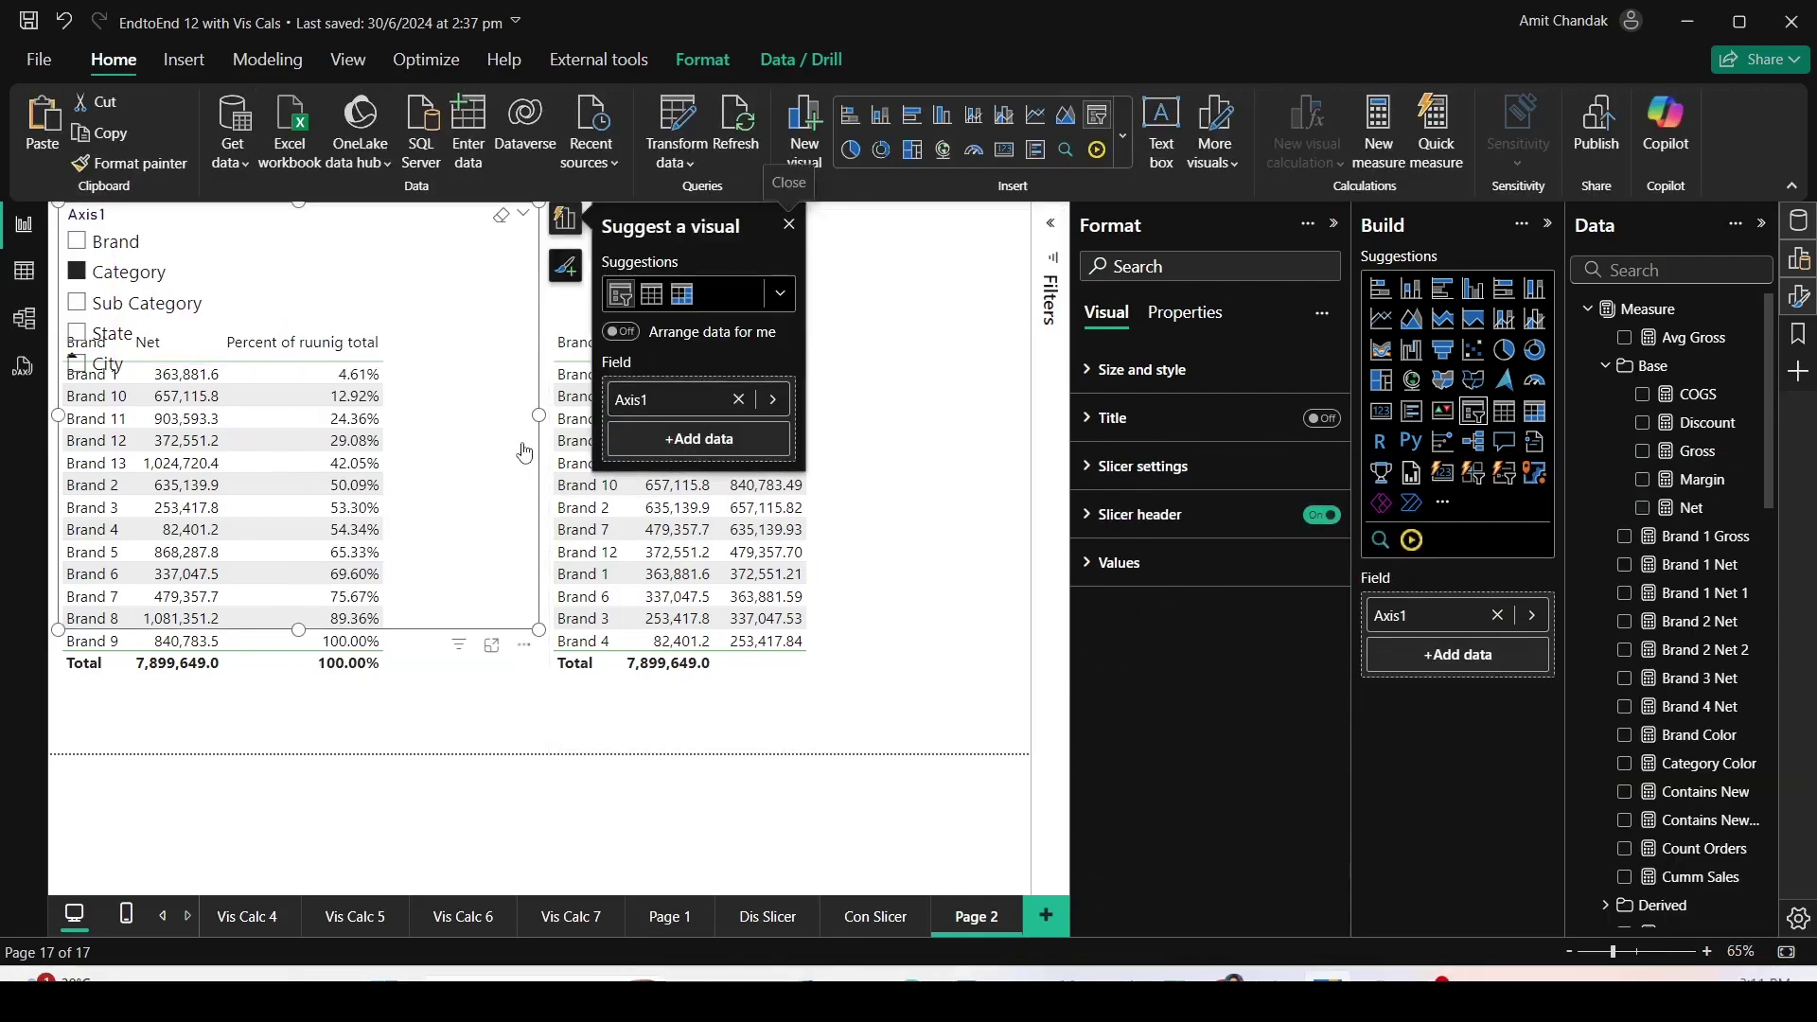
{"action": "left_click_drag", "start_coordinate": [392, 379], "coordinate": [382, 380]}
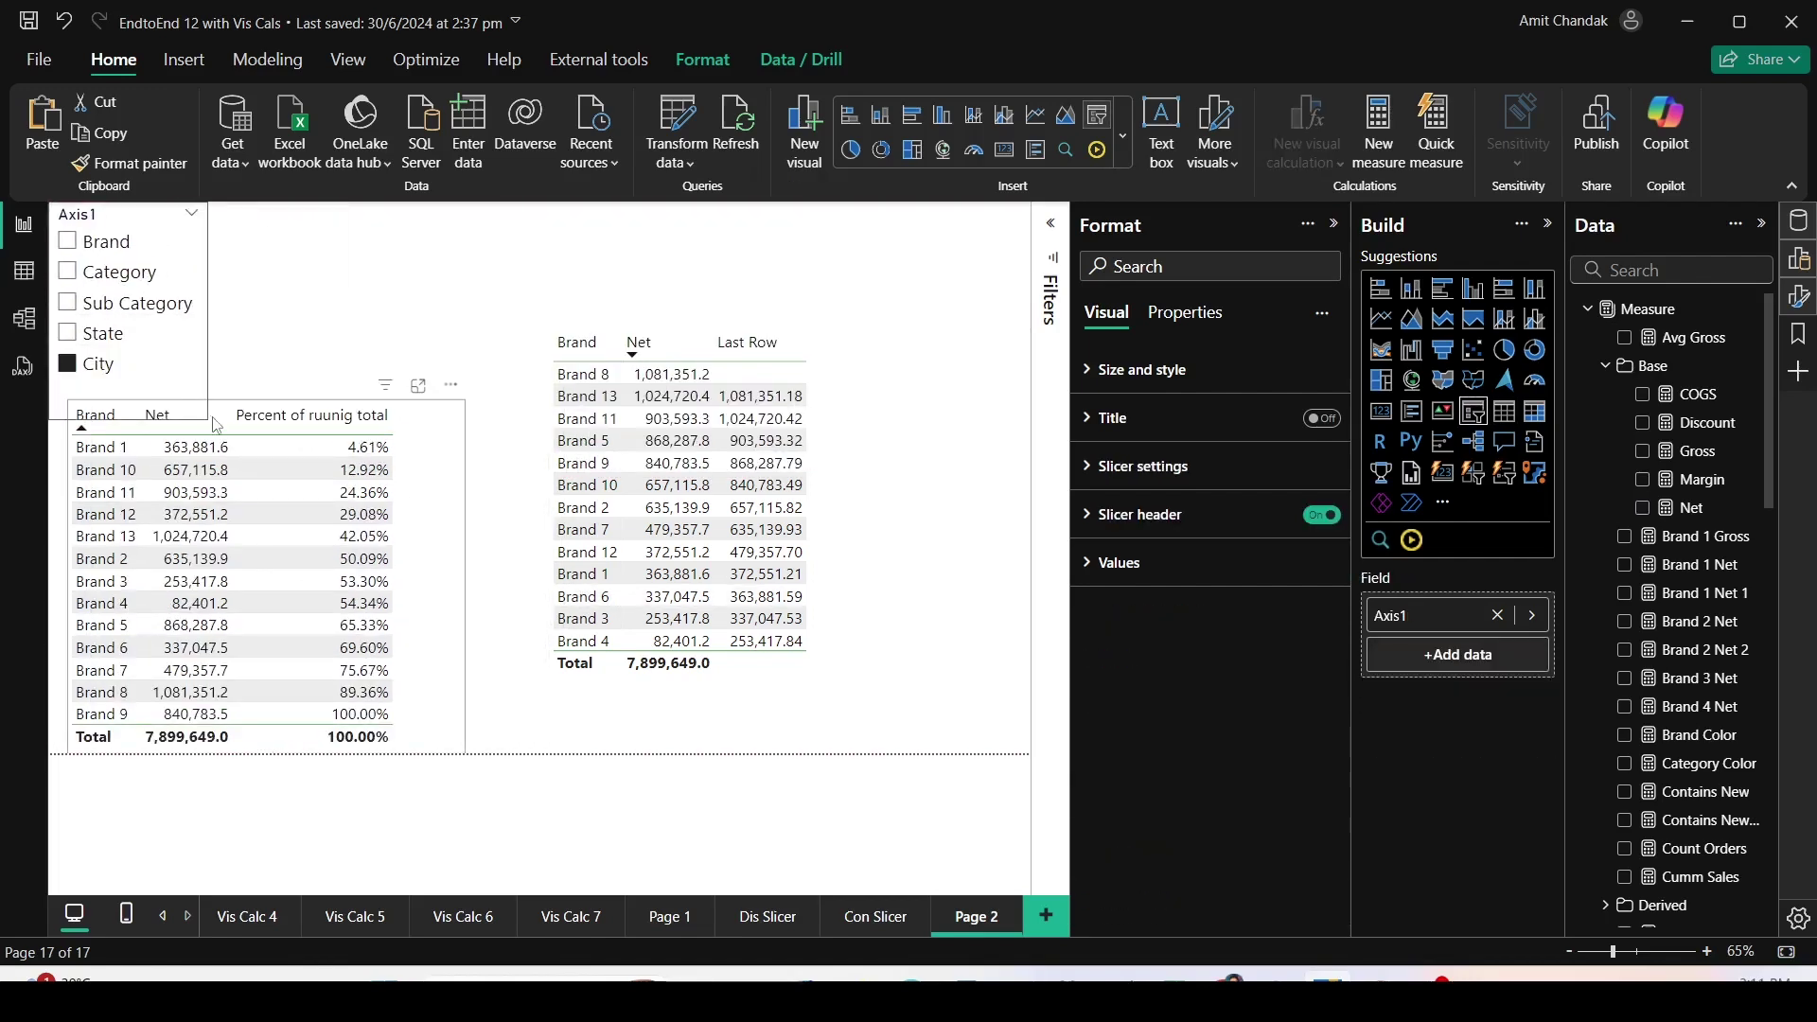
{"action": "left_click", "coordinate": [567, 556]}
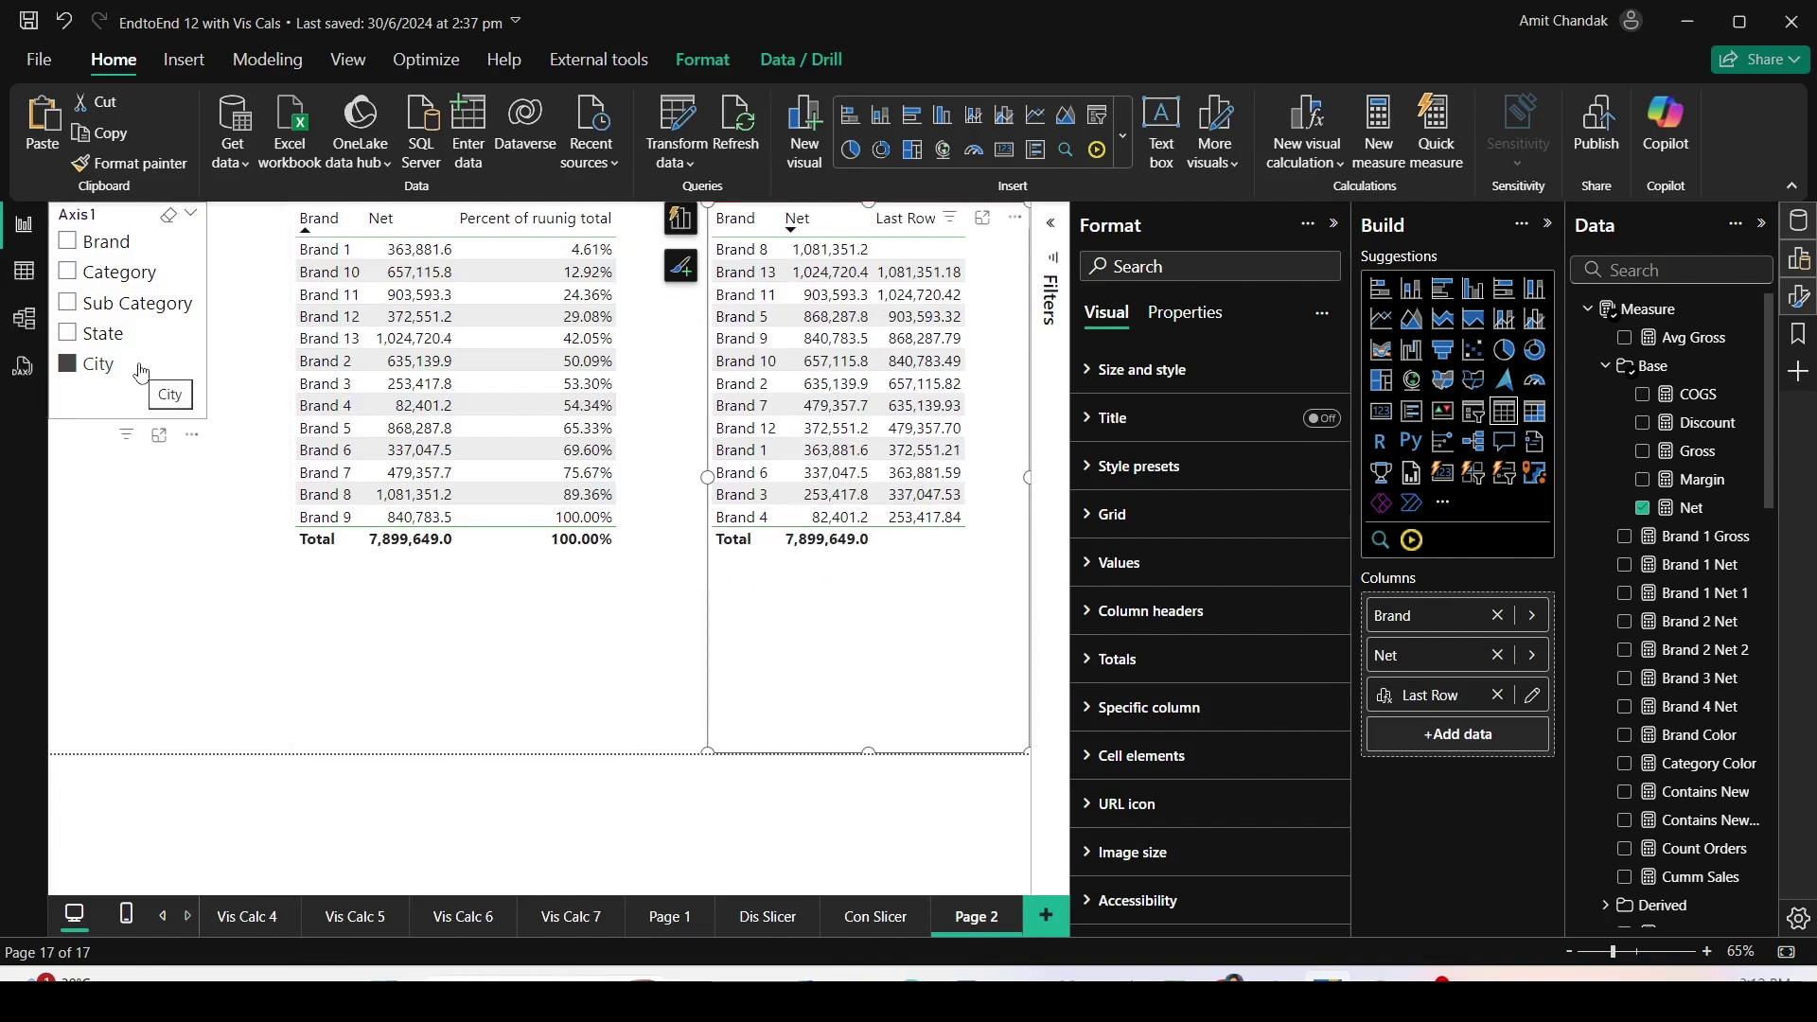
{"action": "left_click", "coordinate": [93, 242]}
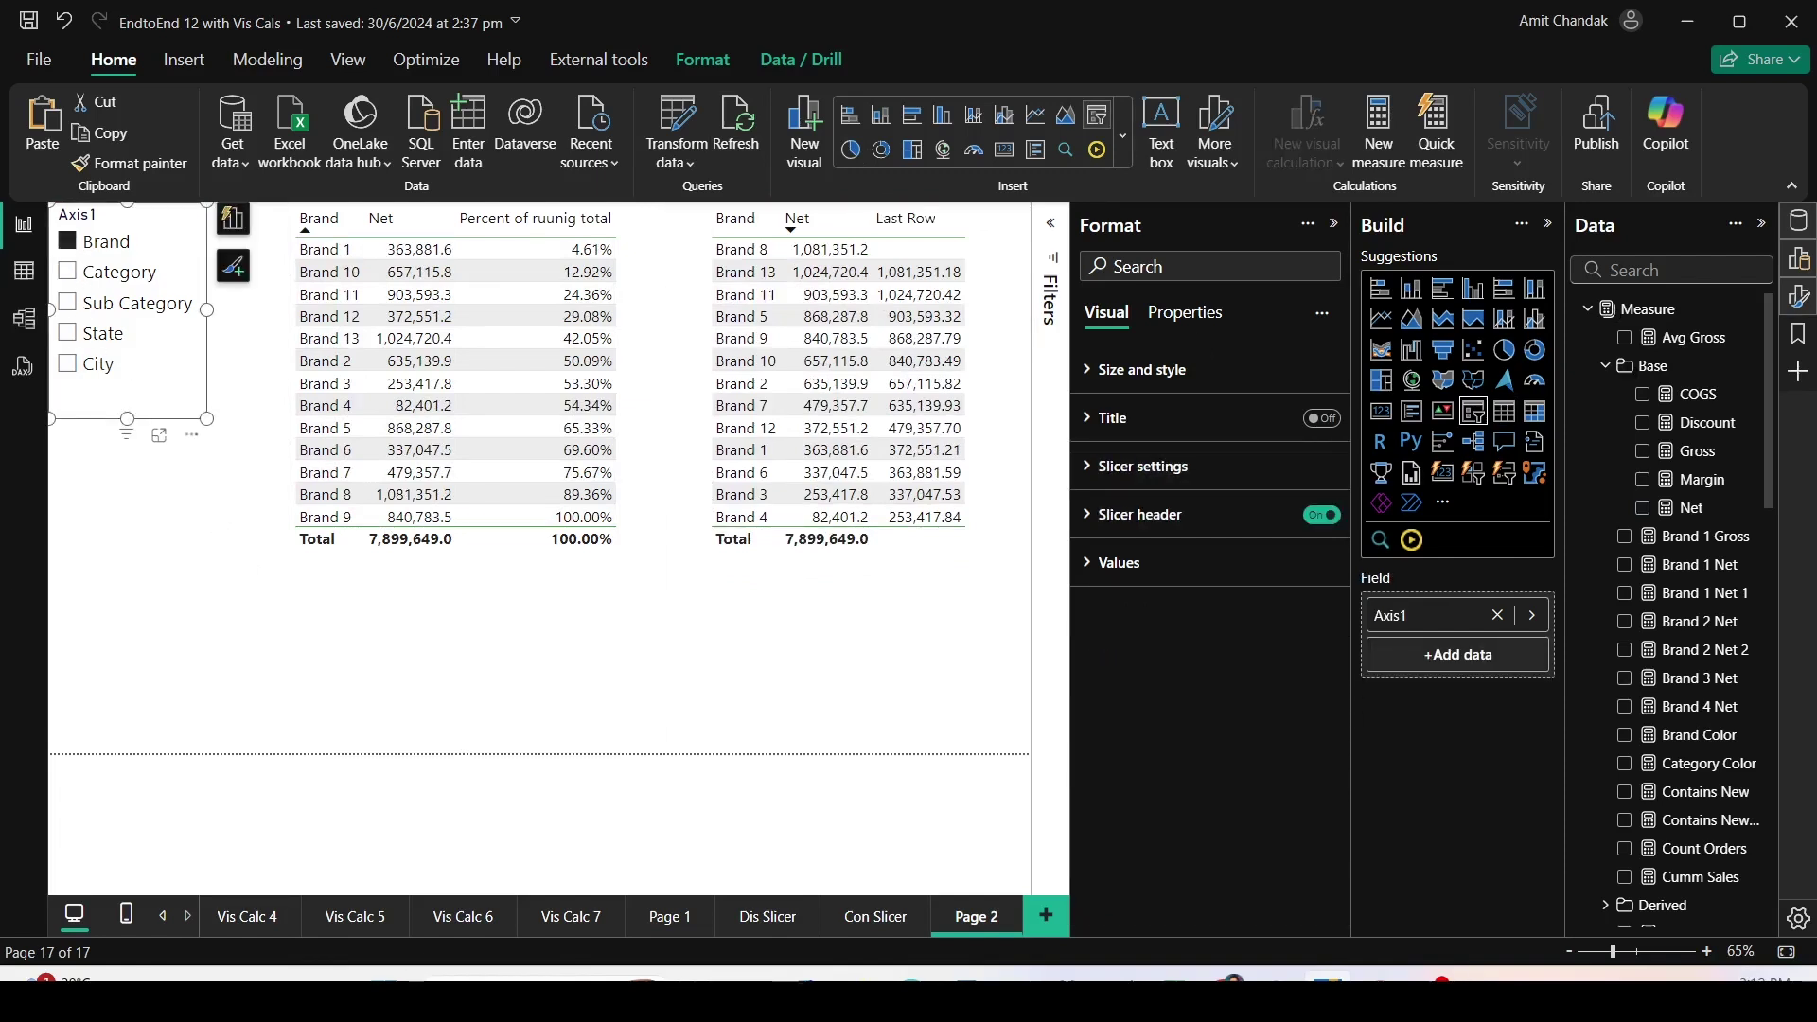
Replace Brand with the Axis1 parameter in the left and right tables' Columns.
{"action": "left_click", "coordinate": [565, 684]}
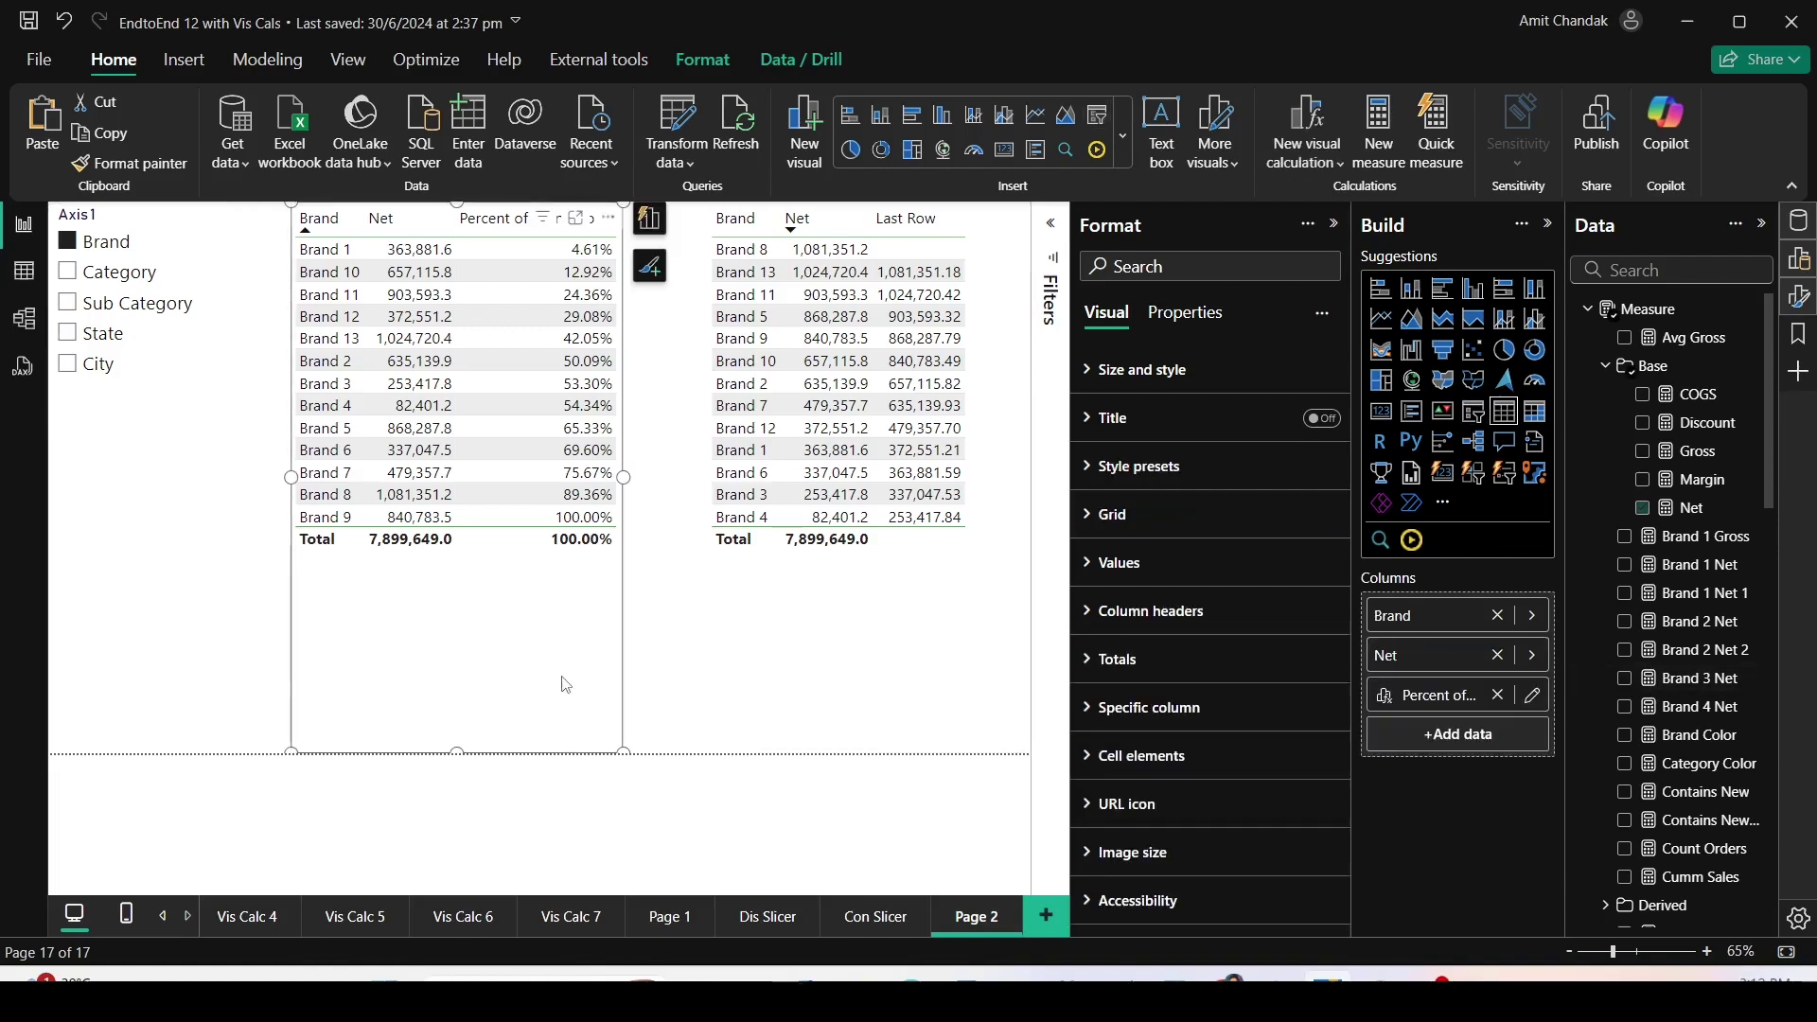
{"action": "left_click", "coordinate": [1588, 309]}
{"action": "left_click", "coordinate": [1587, 337]}
{"action": "left_click_drag", "start_coordinate": [1677, 366], "coordinate": [1445, 613]}
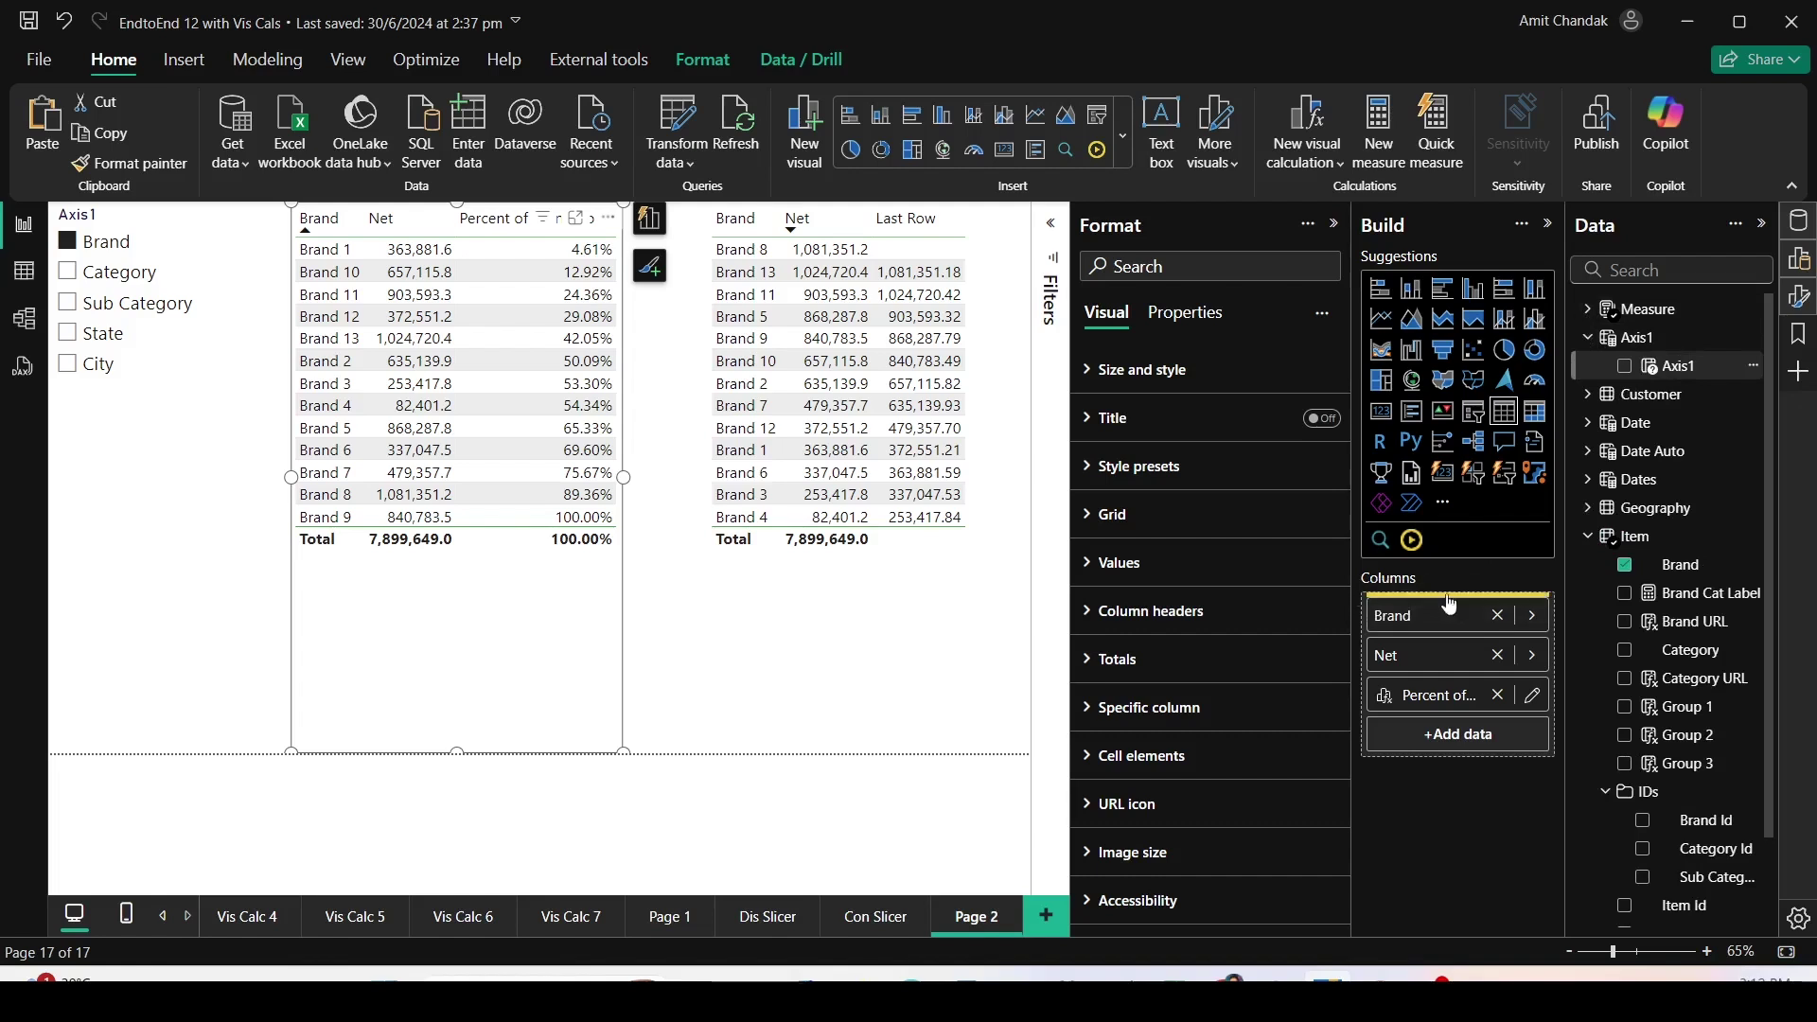
{"action": "left_click", "coordinate": [901, 693]}
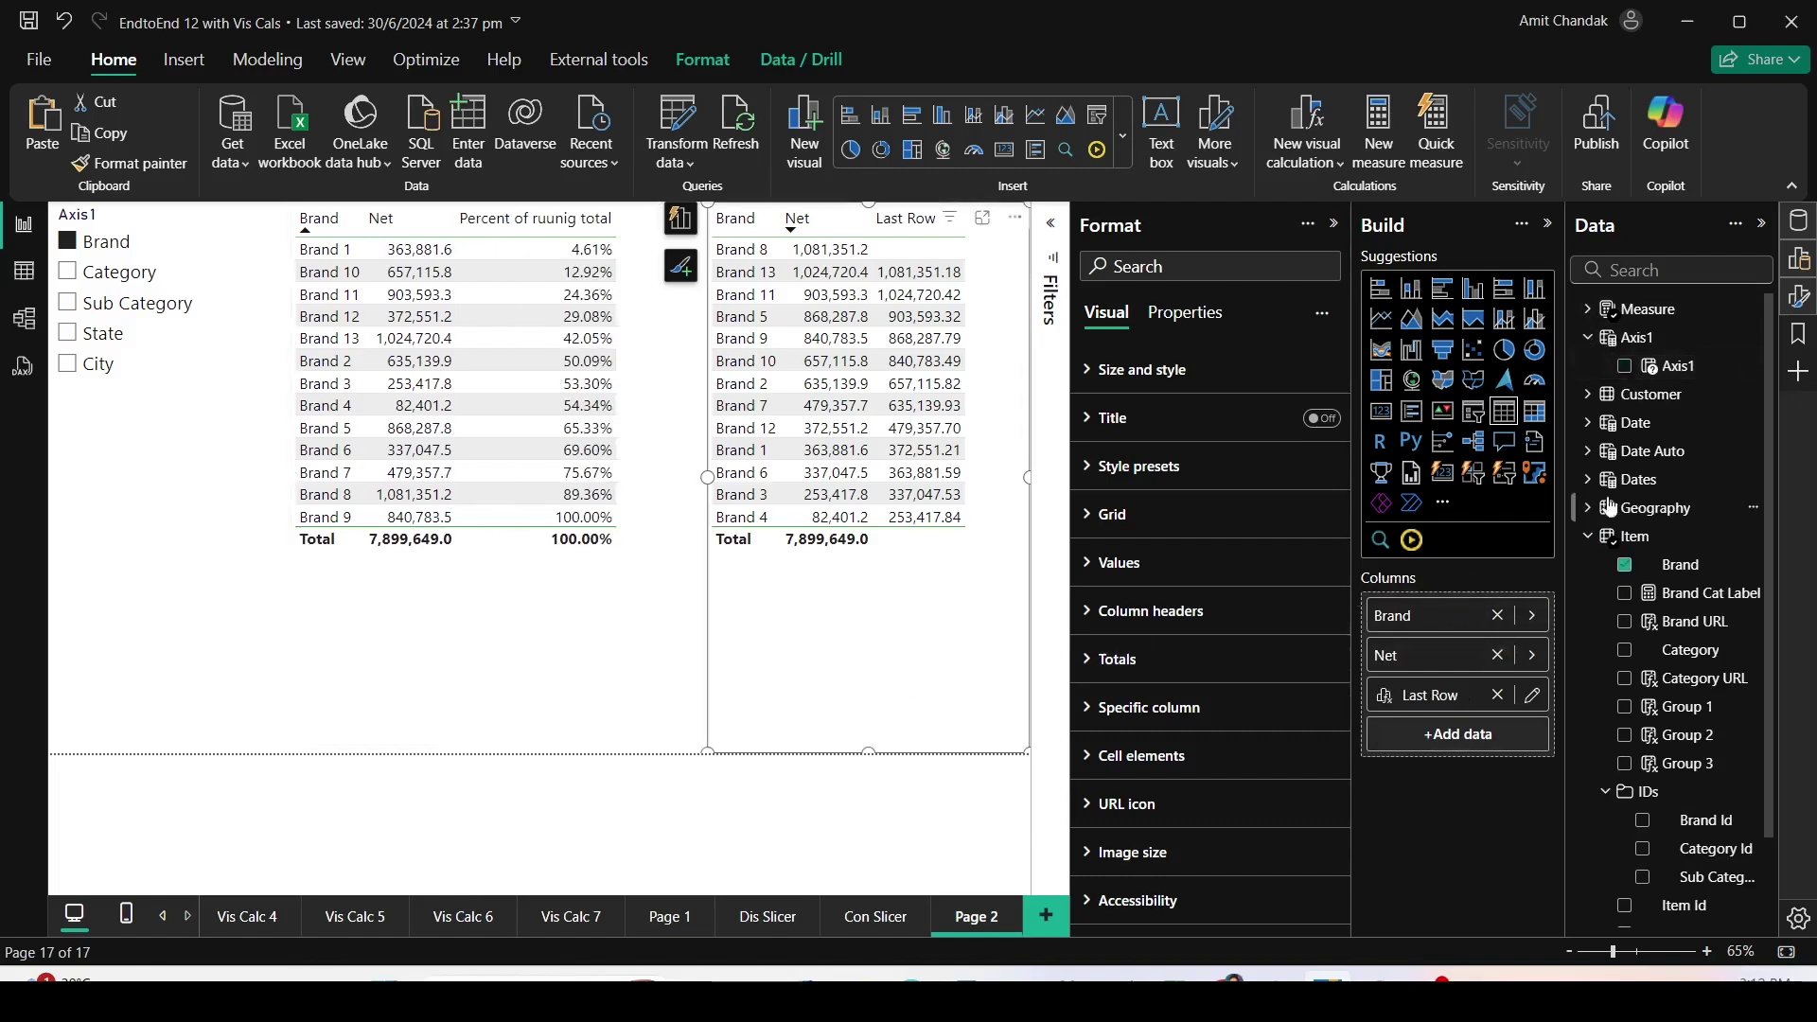
{"action": "left_click_drag", "start_coordinate": [1677, 366], "coordinate": [1495, 616]}
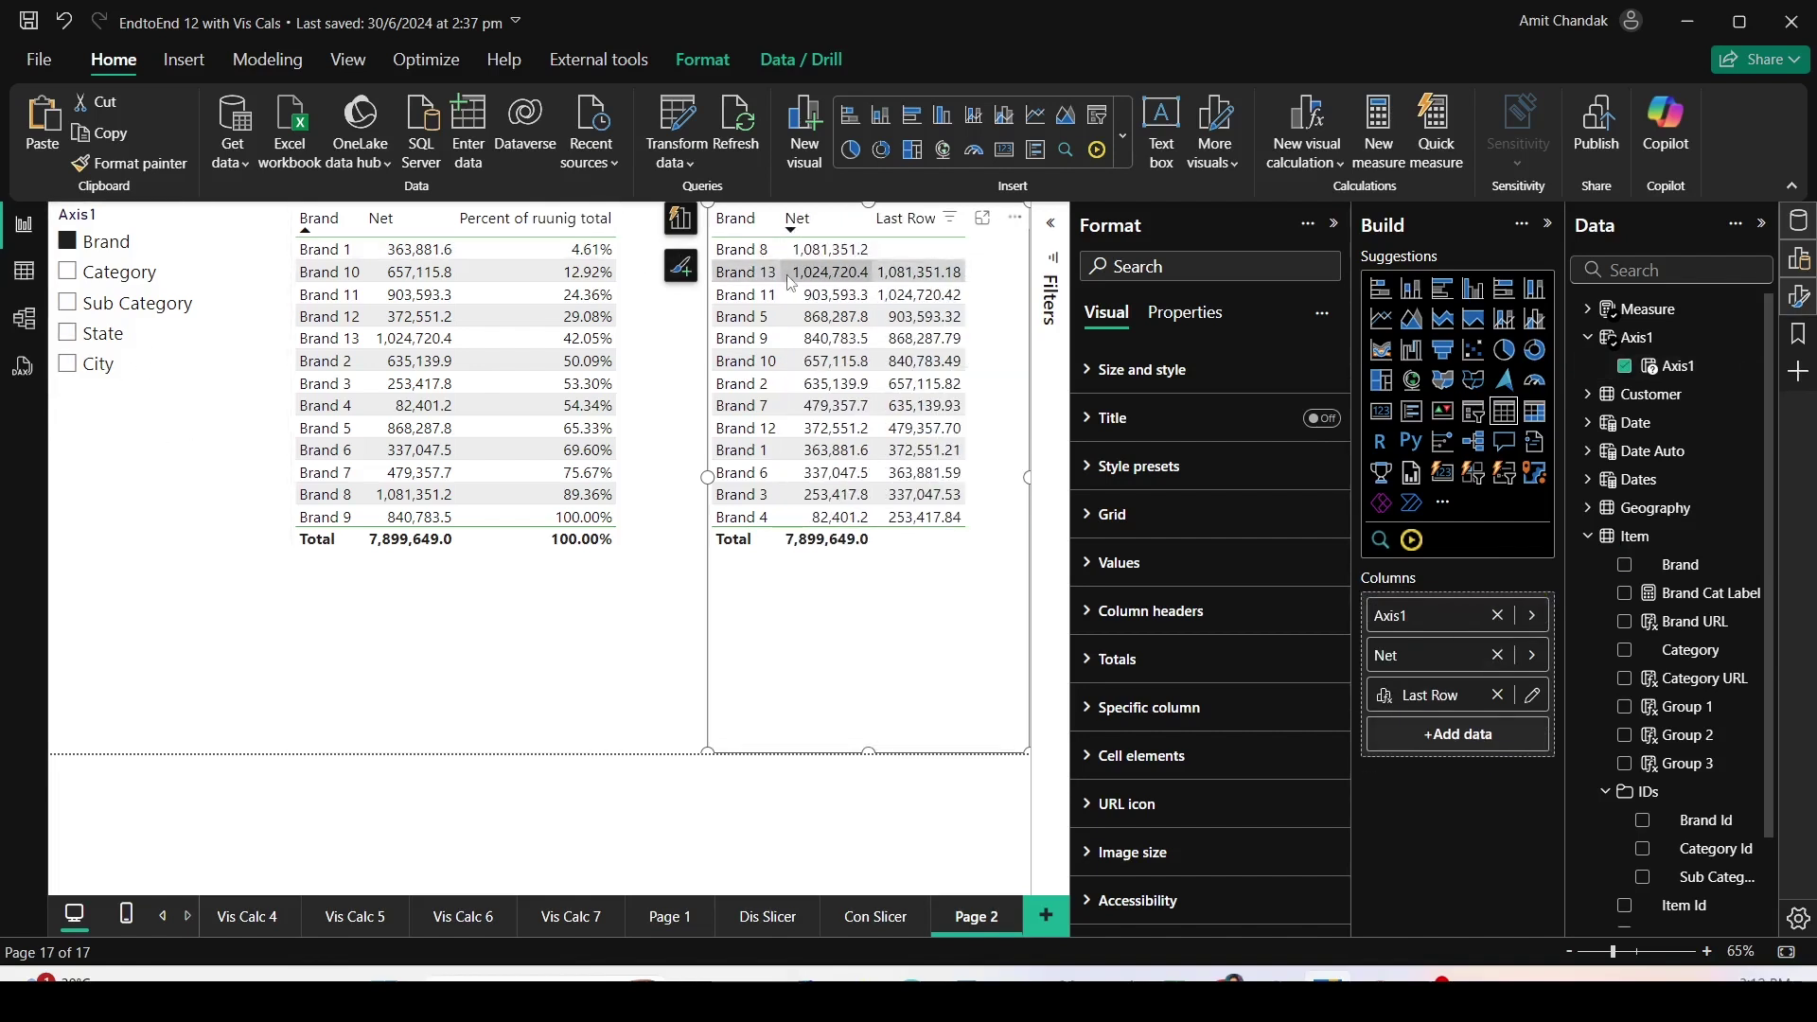
Pick Category in the Axis1 slicer and widen the left table so percentages show fully.
{"action": "left_click", "coordinate": [67, 274]}
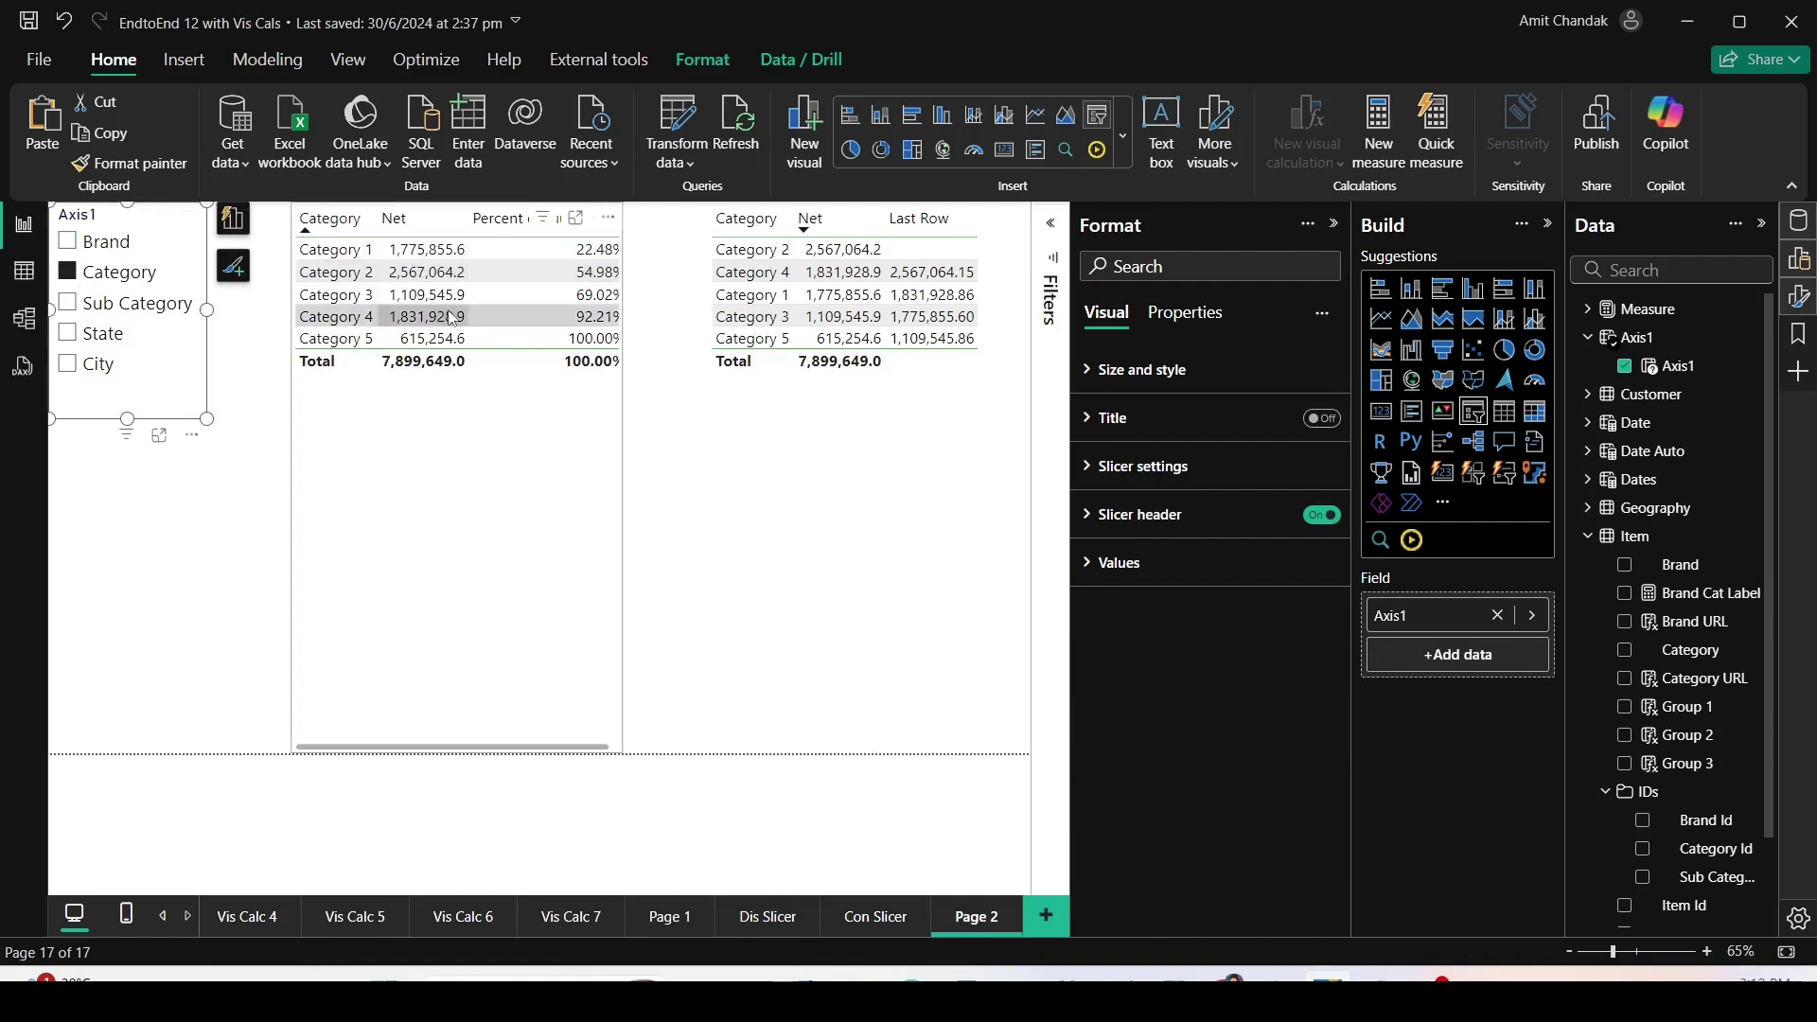
{"action": "mouse_move", "coordinate": [532, 210]}
{"action": "left_mouse_down"}
{"action": "mouse_move", "coordinate": [649, 216]}
{"action": "mouse_move", "coordinate": [557, 321]}
{"action": "mouse_move", "coordinate": [556, 355]}
{"action": "left_mouse_up"}
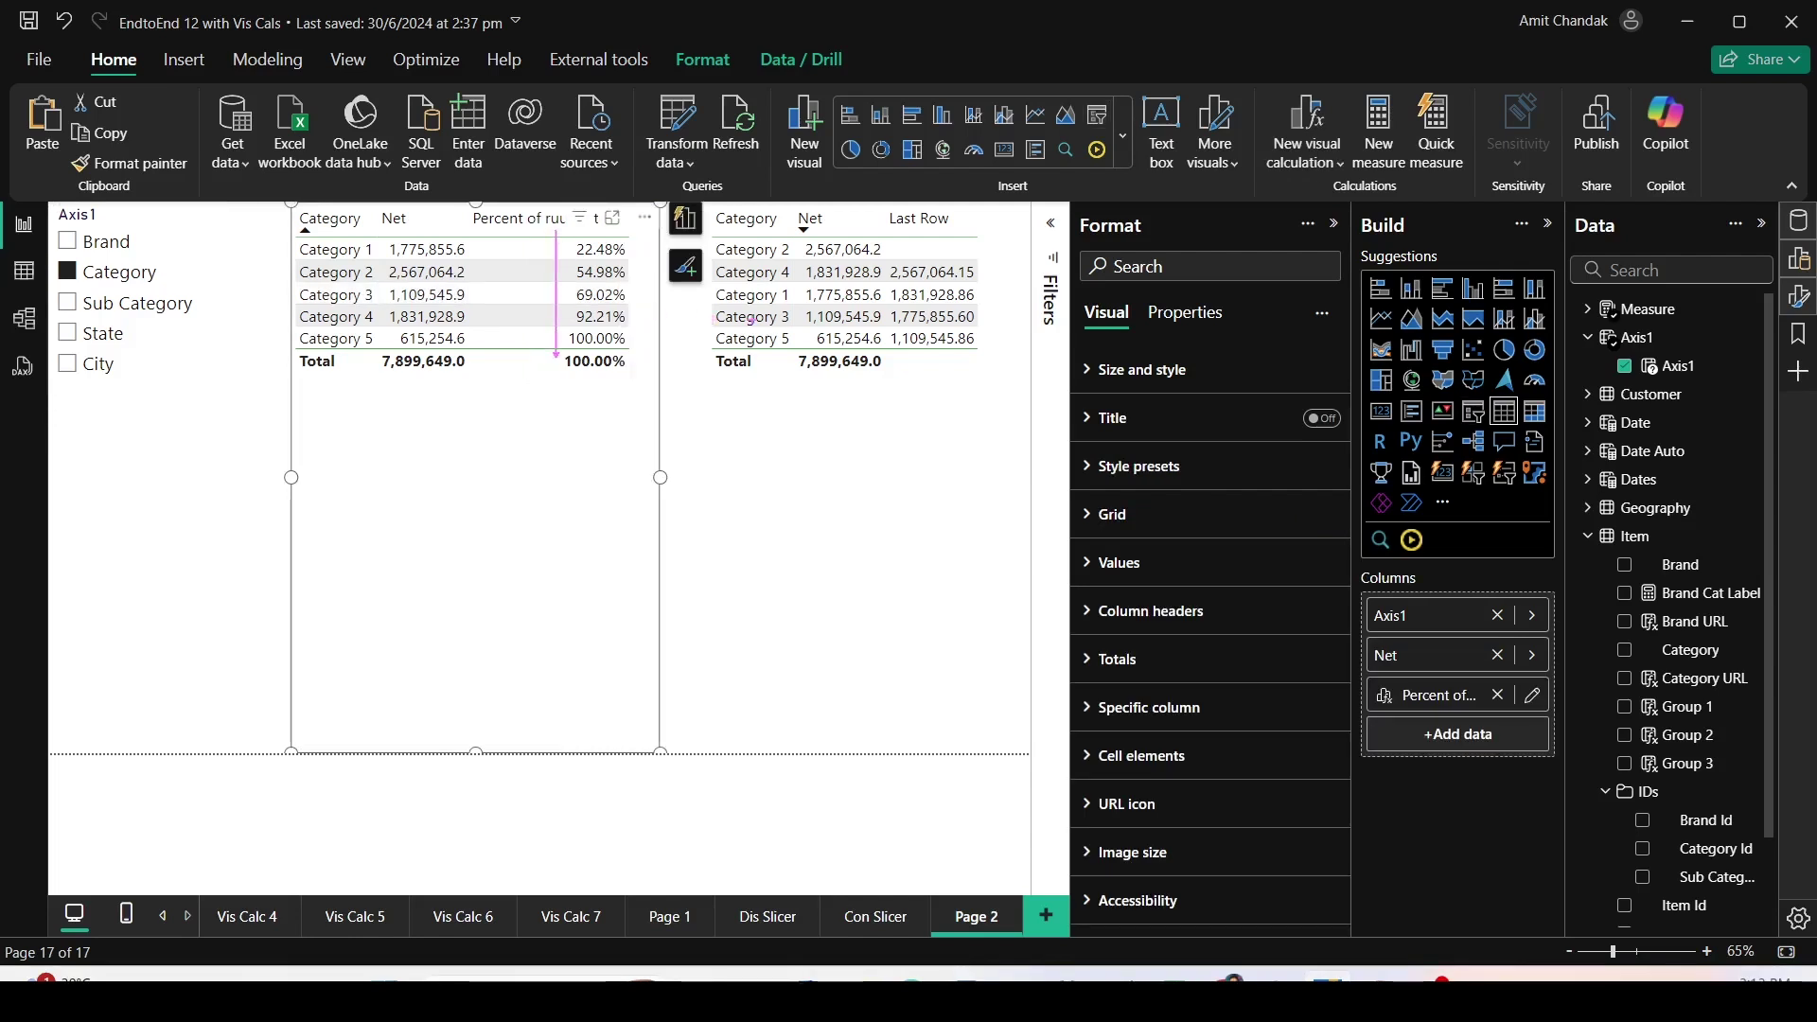
{"action": "mouse_move", "coordinate": [879, 252]}
{"action": "left_mouse_down"}
{"action": "mouse_move", "coordinate": [890, 318]}
{"action": "mouse_move", "coordinate": [863, 302]}
{"action": "mouse_move", "coordinate": [889, 338]}
{"action": "left_mouse_up"}
Pick State in the Axis1 slicer, enlarge both tables, then also tick Brand.
{"action": "left_click", "coordinate": [151, 312]}
{"action": "left_click", "coordinate": [103, 333]}
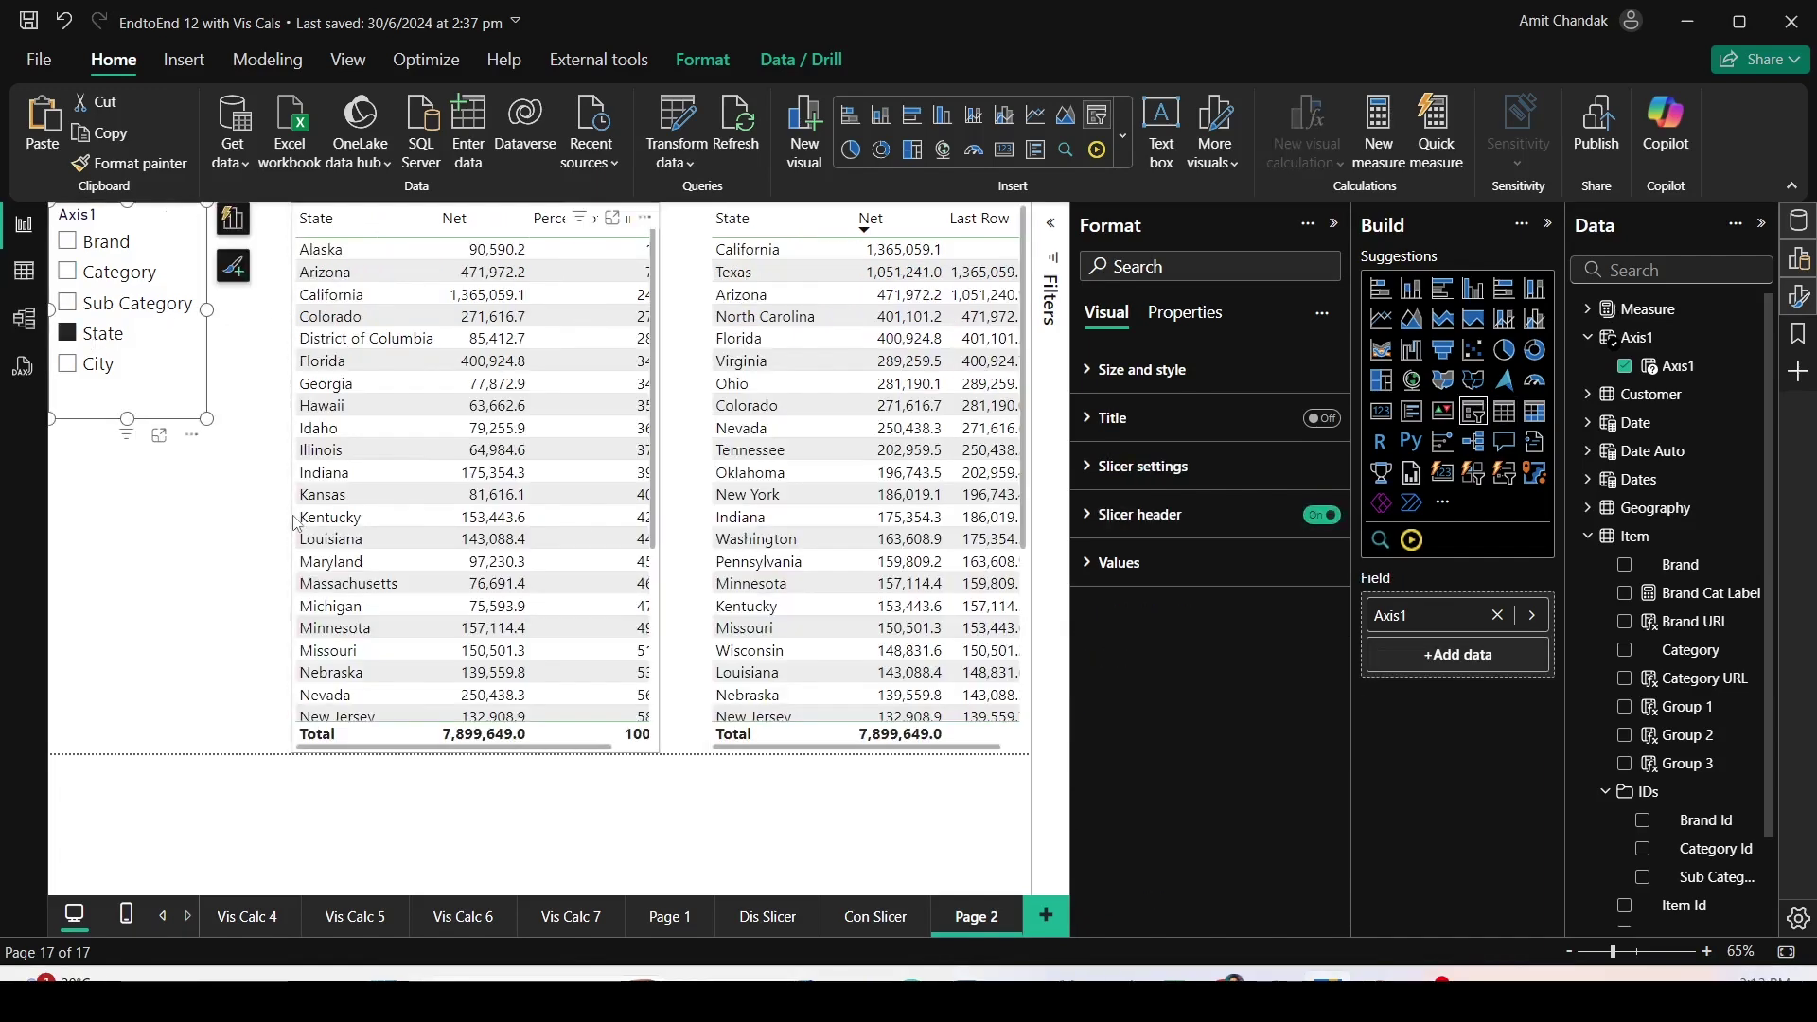
{"action": "left_click", "coordinate": [302, 520]}
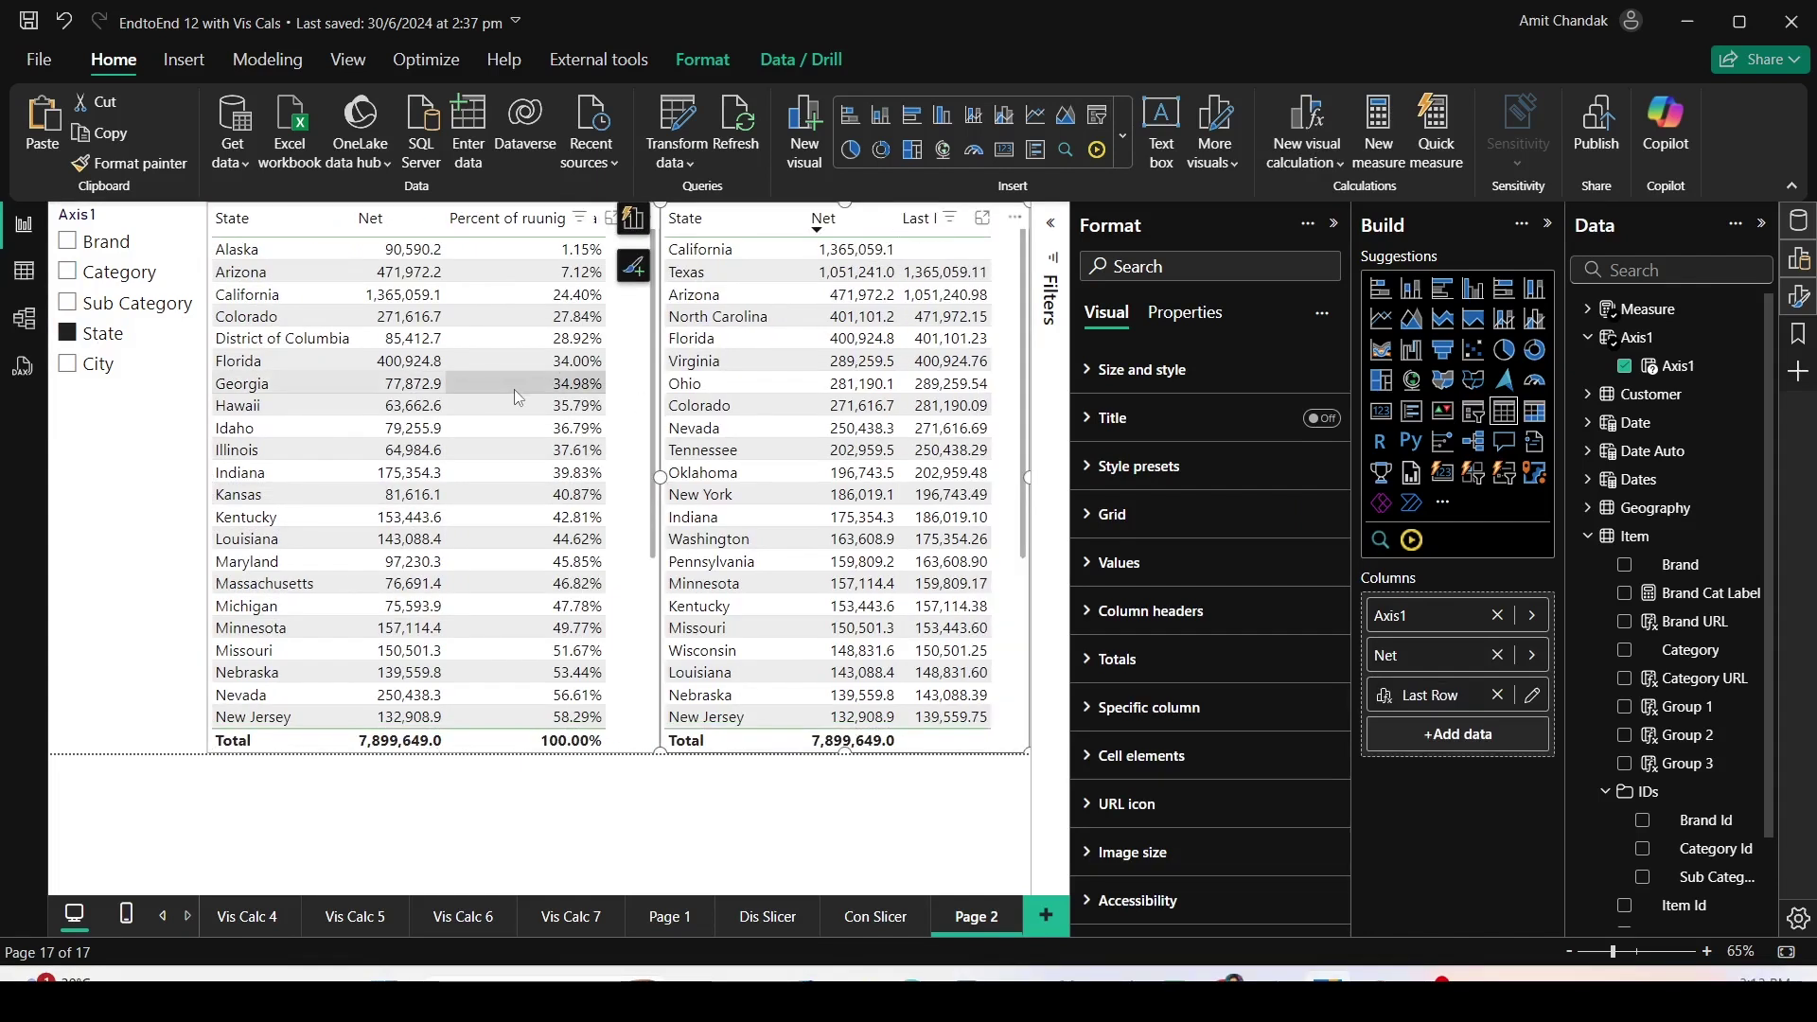
{"action": "left_click_drag", "start_coordinate": [501, 723], "coordinate": [501, 251]}
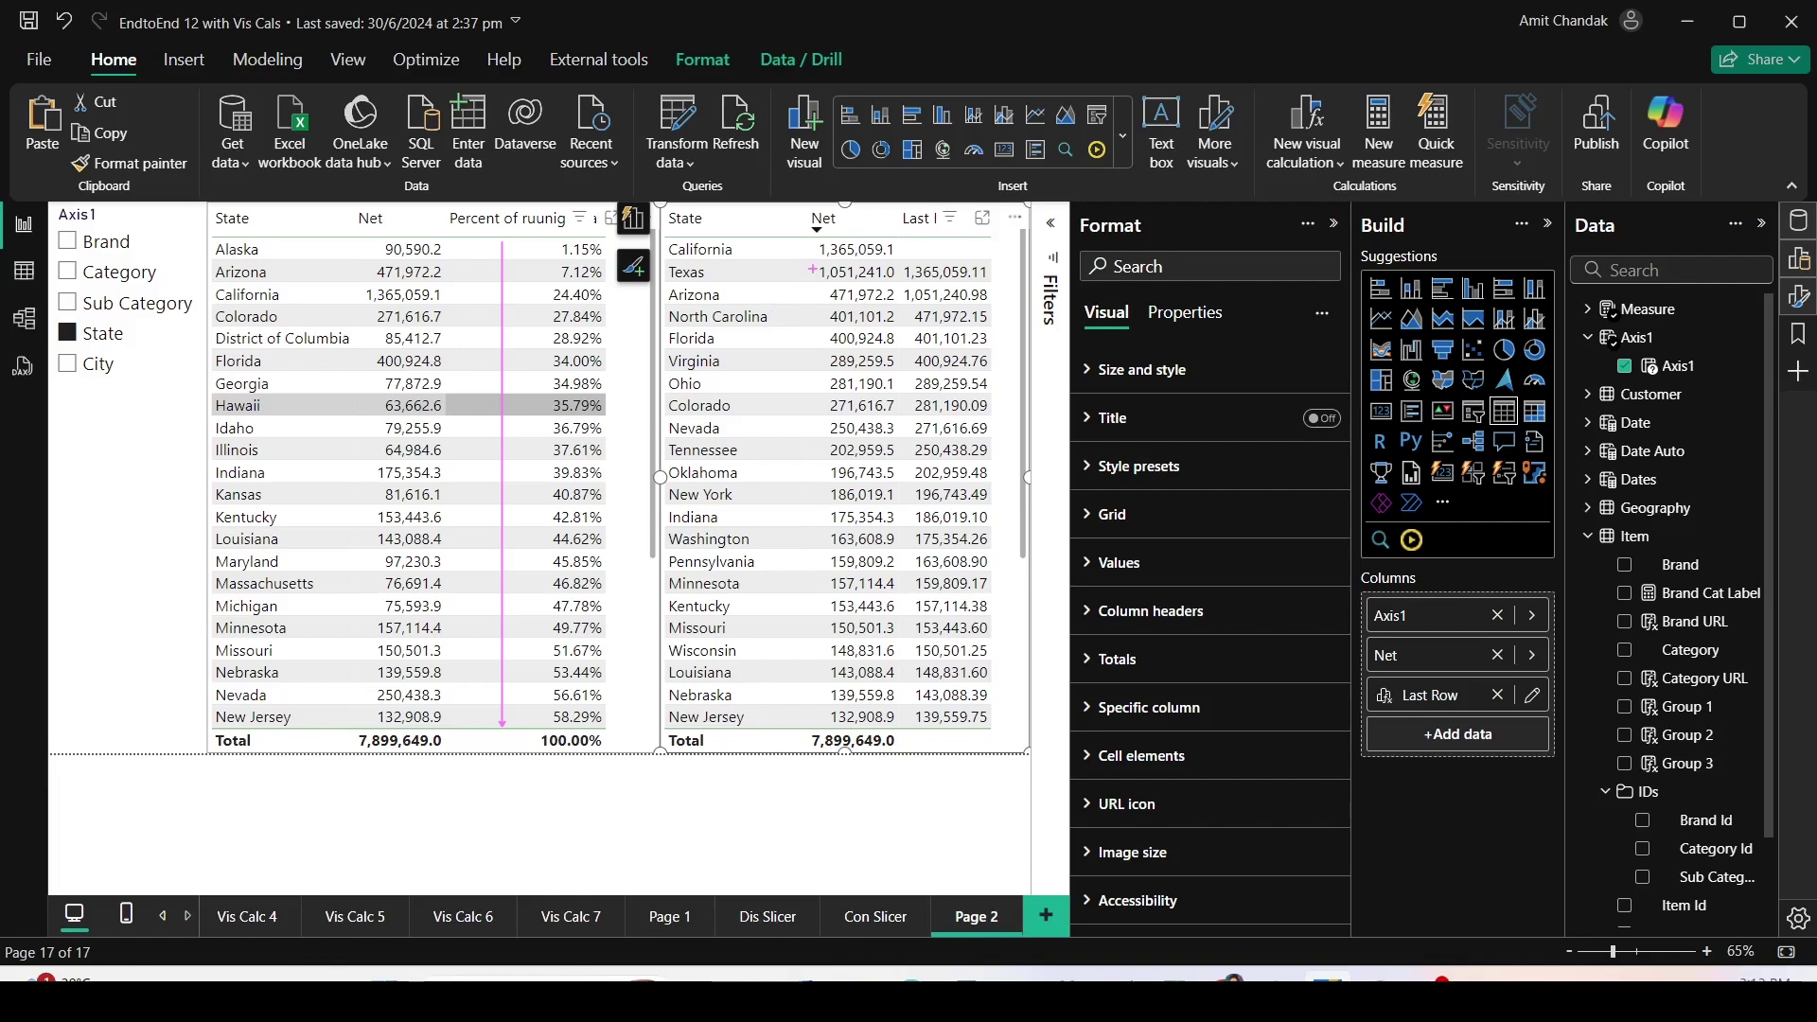
{"action": "left_click_drag", "start_coordinate": [812, 273], "coordinate": [777, 253]}
{"action": "mouse_move", "coordinate": [910, 268]}
{"action": "left_mouse_down"}
{"action": "mouse_move", "coordinate": [879, 245]}
{"action": "mouse_move", "coordinate": [901, 312]}
{"action": "mouse_move", "coordinate": [882, 301]}
{"action": "mouse_move", "coordinate": [879, 325]}
{"action": "left_mouse_up"}
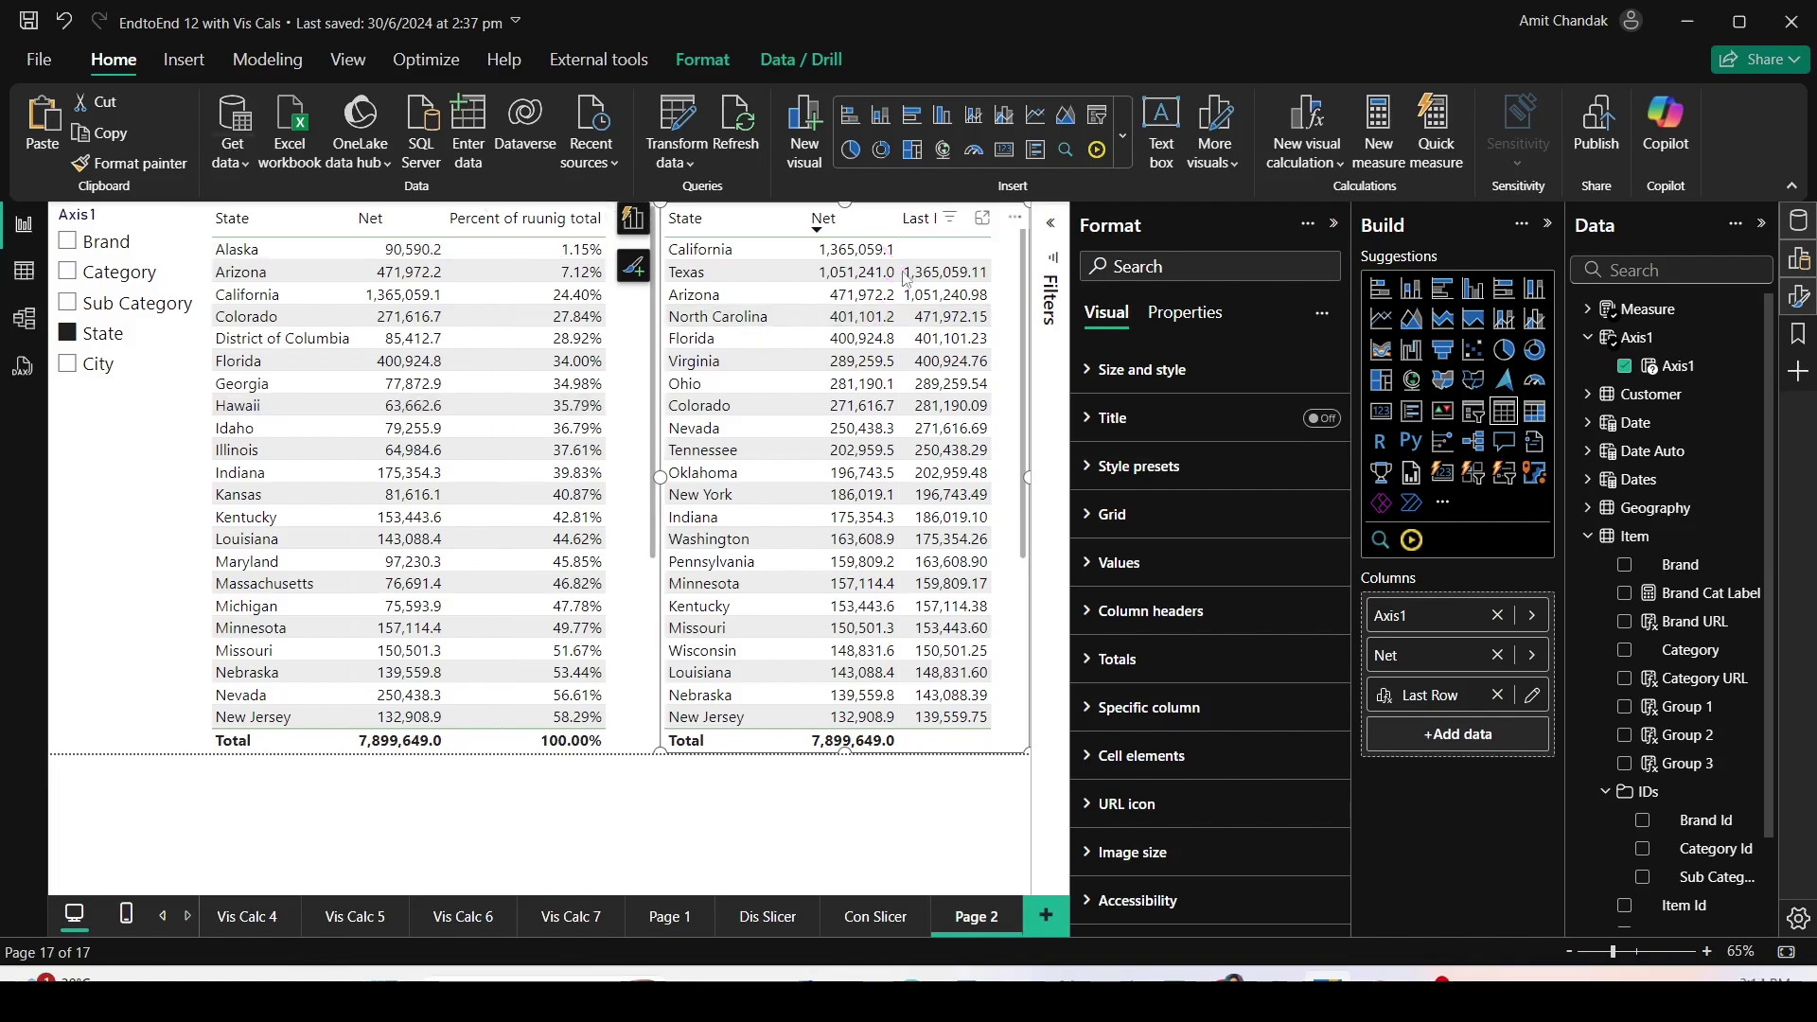
{"action": "left_click", "coordinate": [72, 248]}
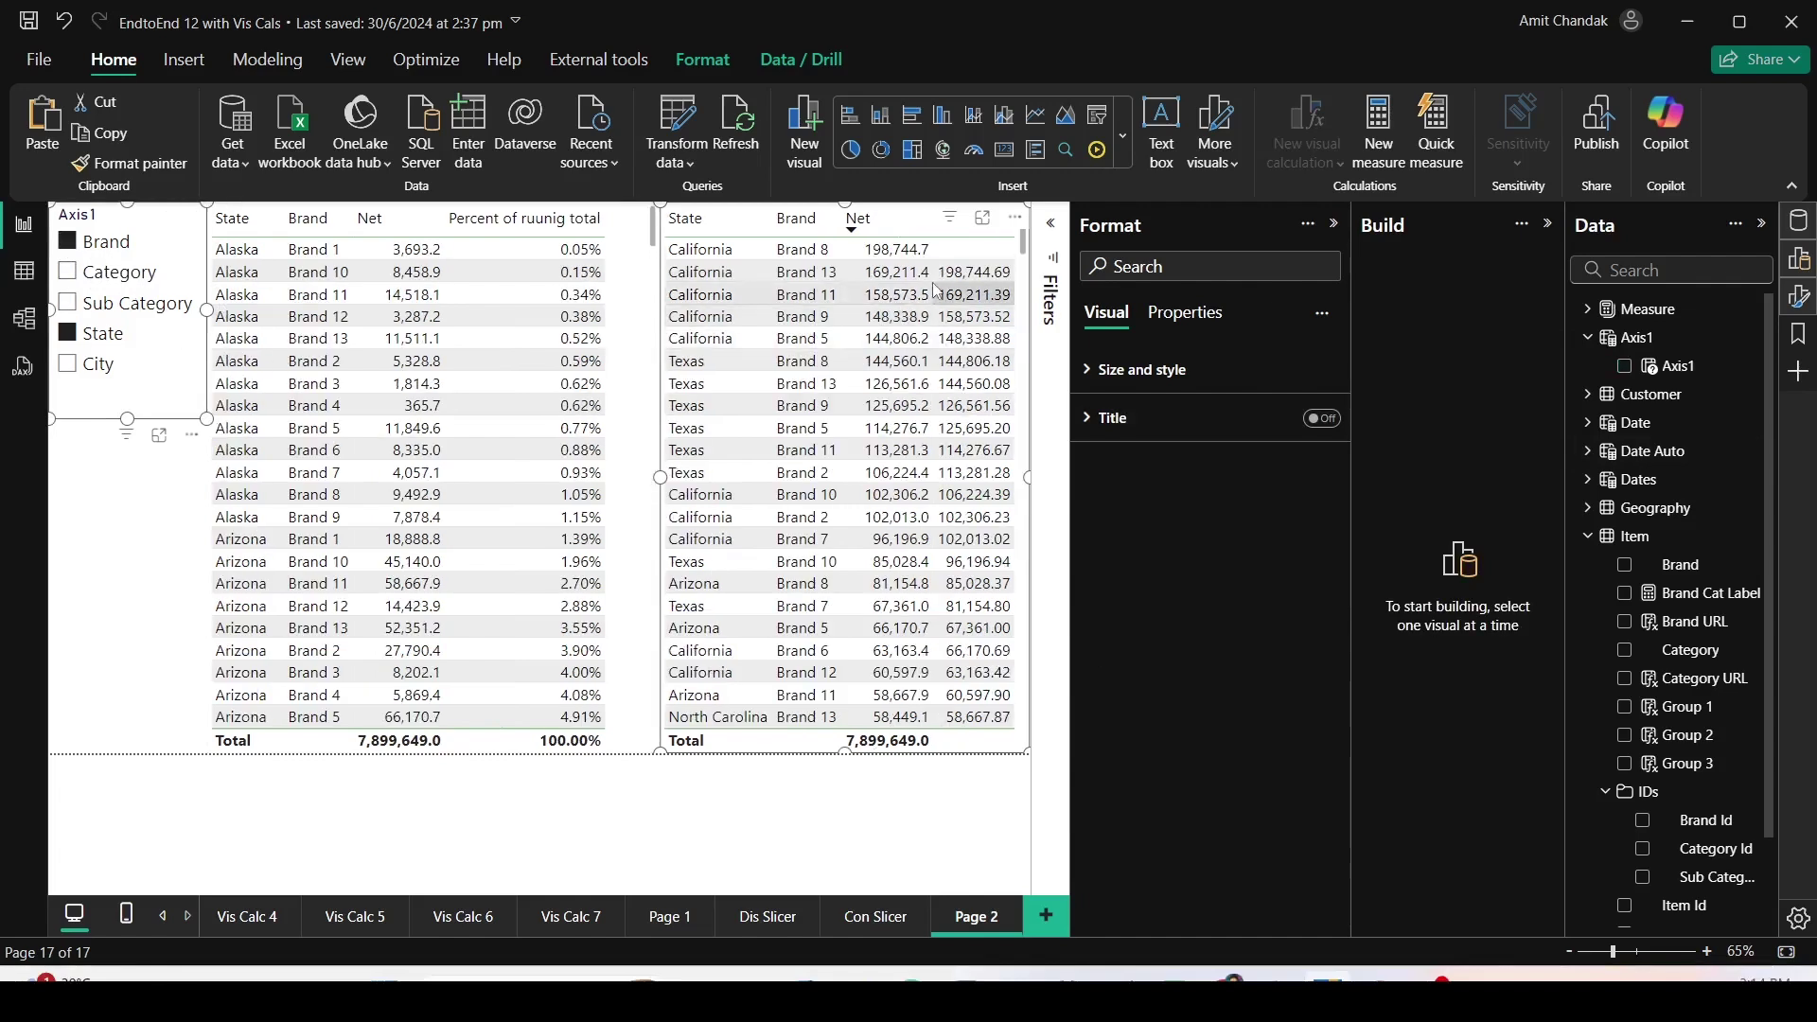